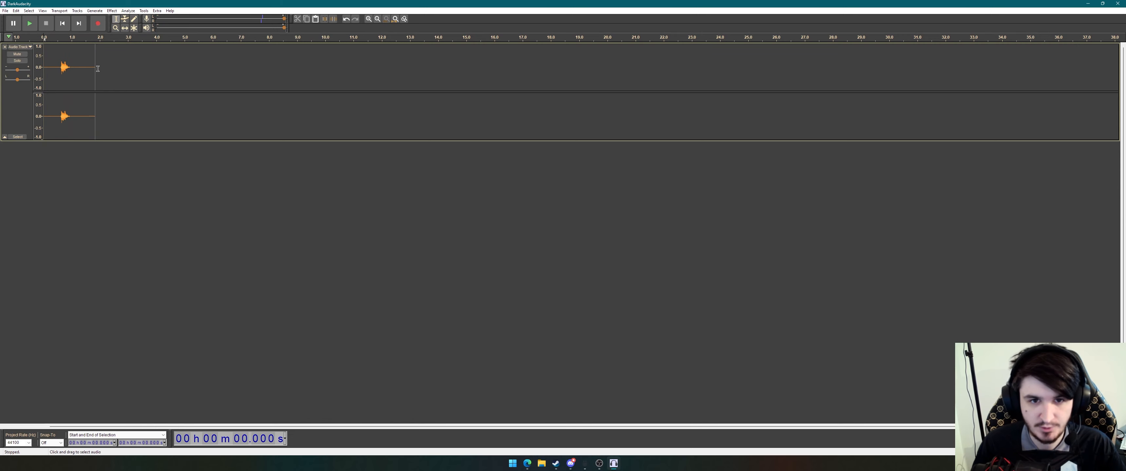
Trim the silence after and before the spoken word in the recorded clip and play the clip back
drag(98, 69, 43, 68)
key(Delete)
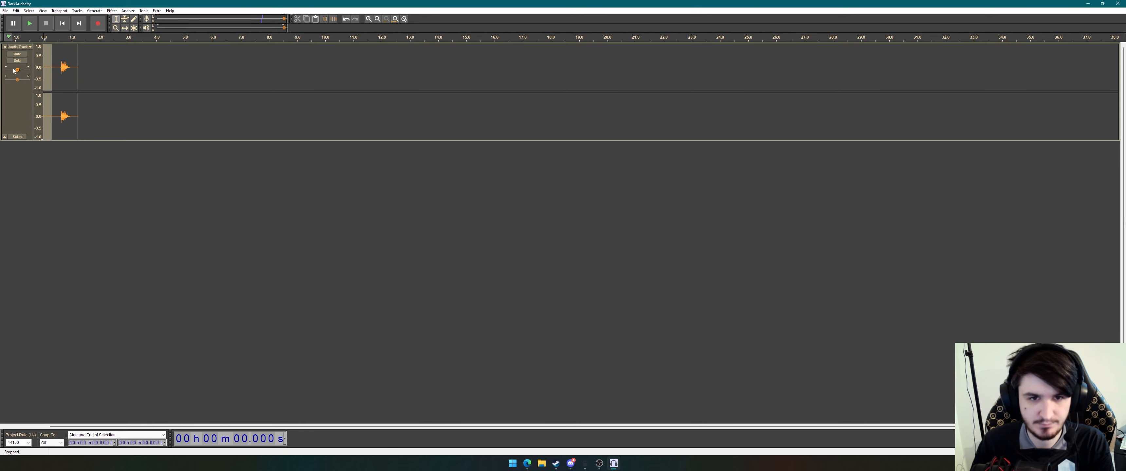
key(Delete)
click(29, 23)
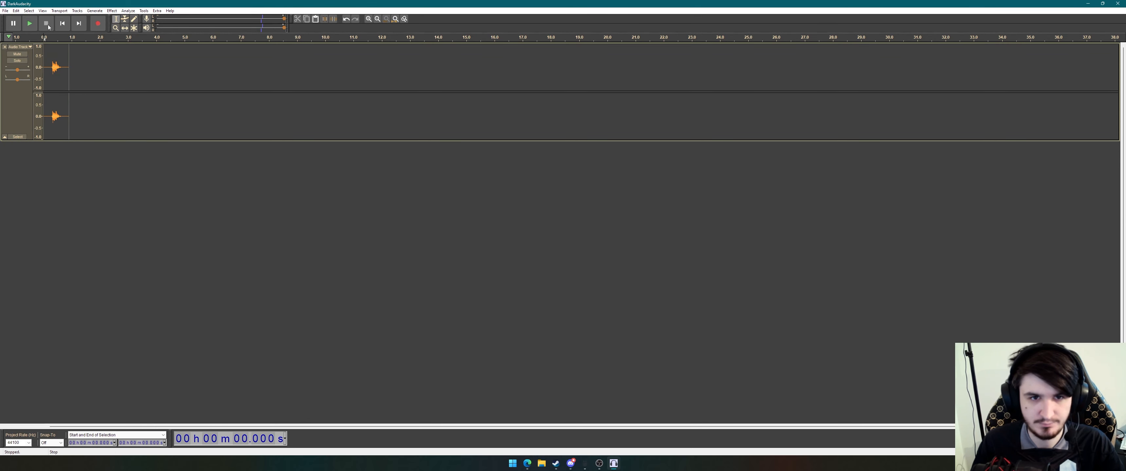
Export the trimmed clip as a WAV file named hello.wav in the Documents folder
click(5, 11)
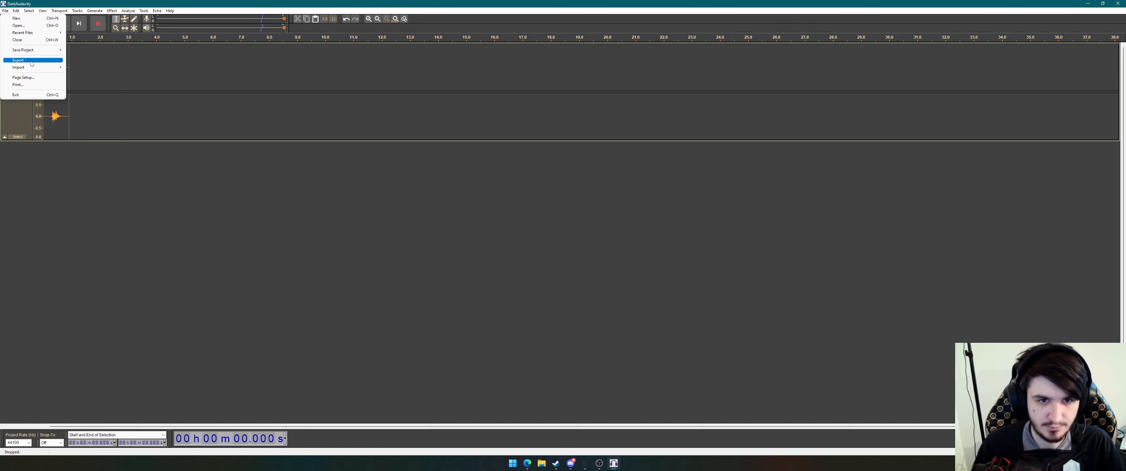
mouse_move(26, 61)
click(90, 68)
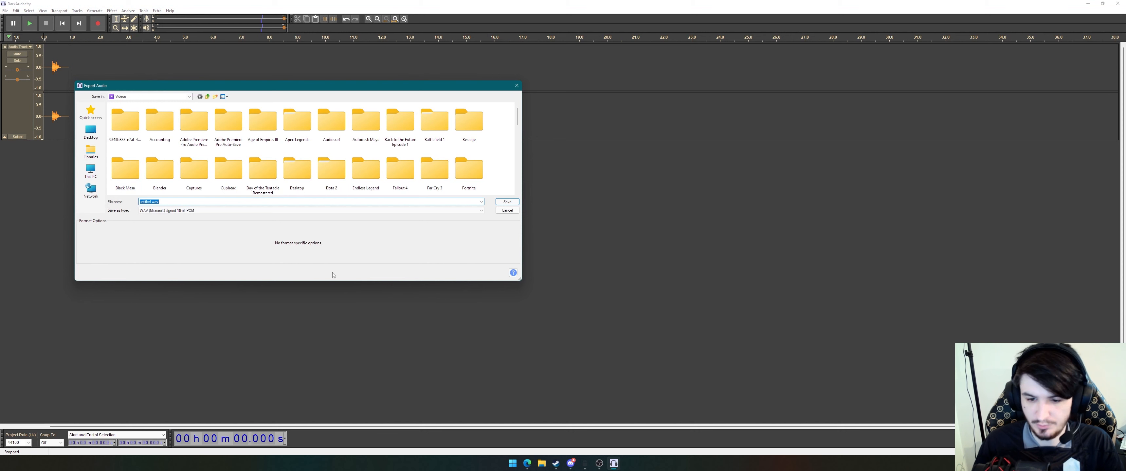
click(189, 97)
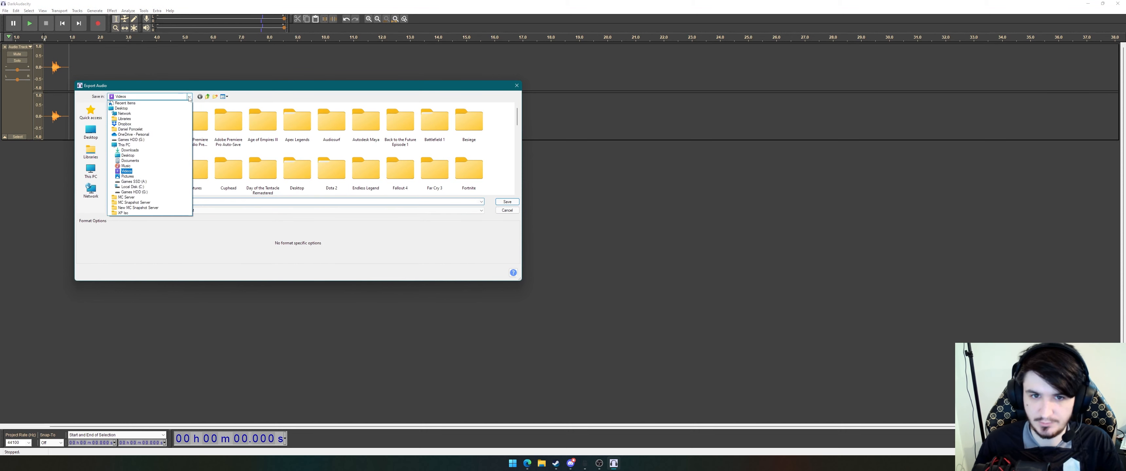
click(130, 161)
double_click(151, 202)
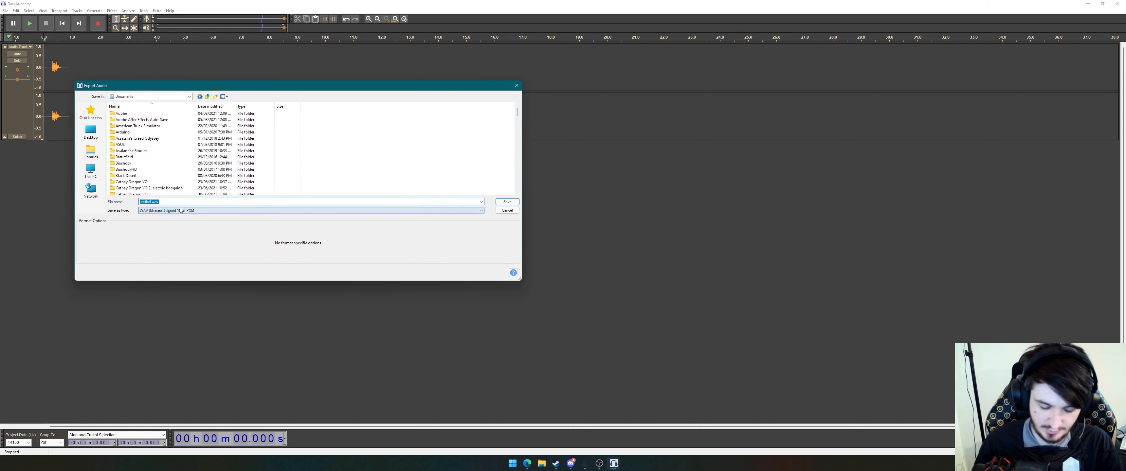
text(hello)
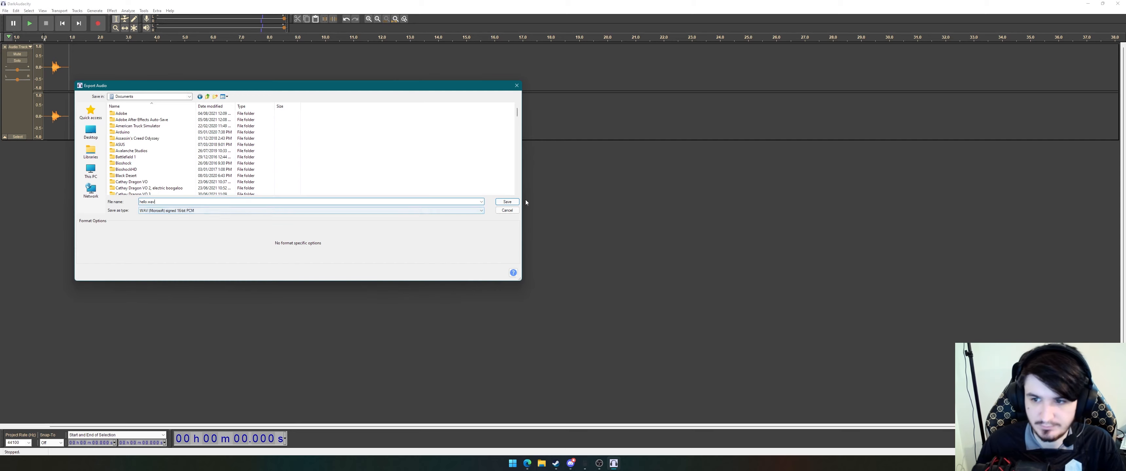
click(507, 201)
click(588, 288)
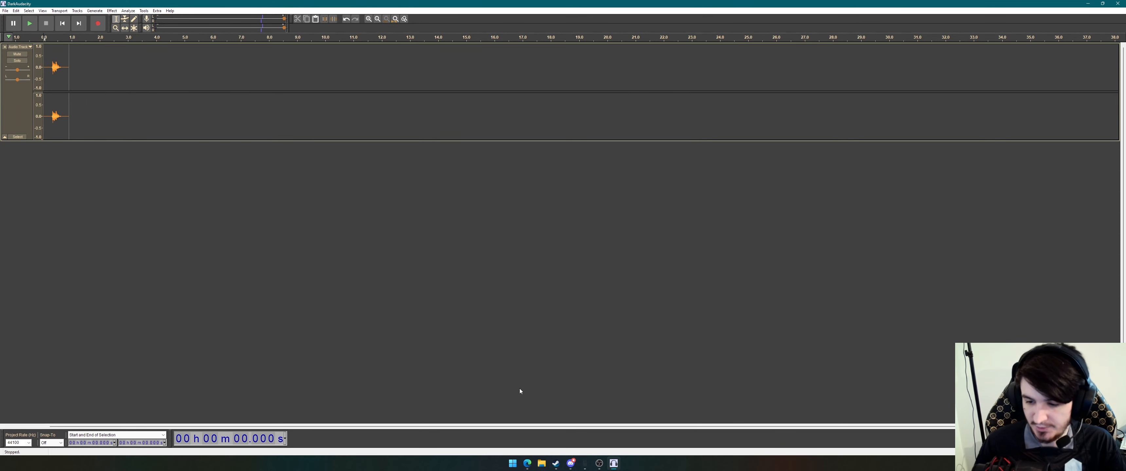
Switch to Steam, browse Dota 2's local files and open the content/dota_addons/testforsfm/sounds folder
click(556, 463)
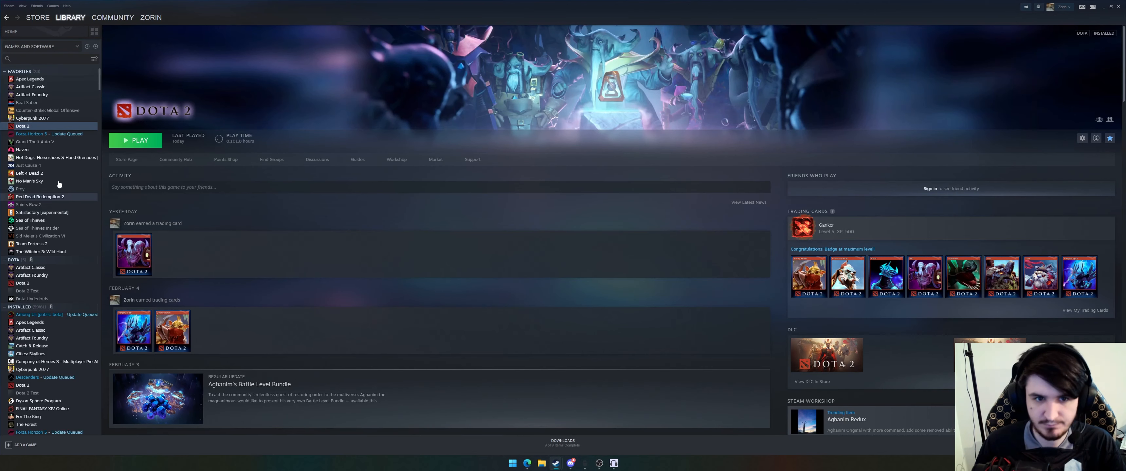
right_click(32, 128)
mouse_move(48, 166)
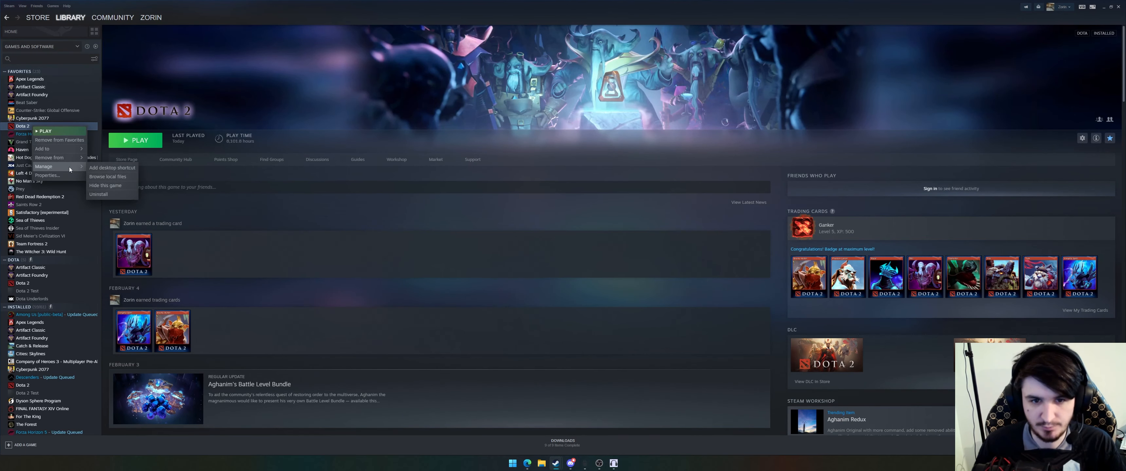
click(111, 177)
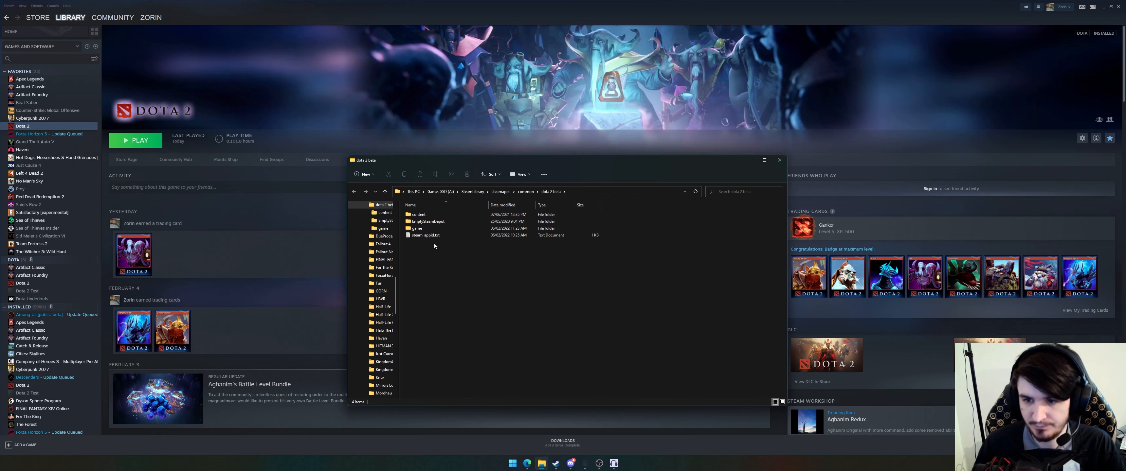
double_click(431, 215)
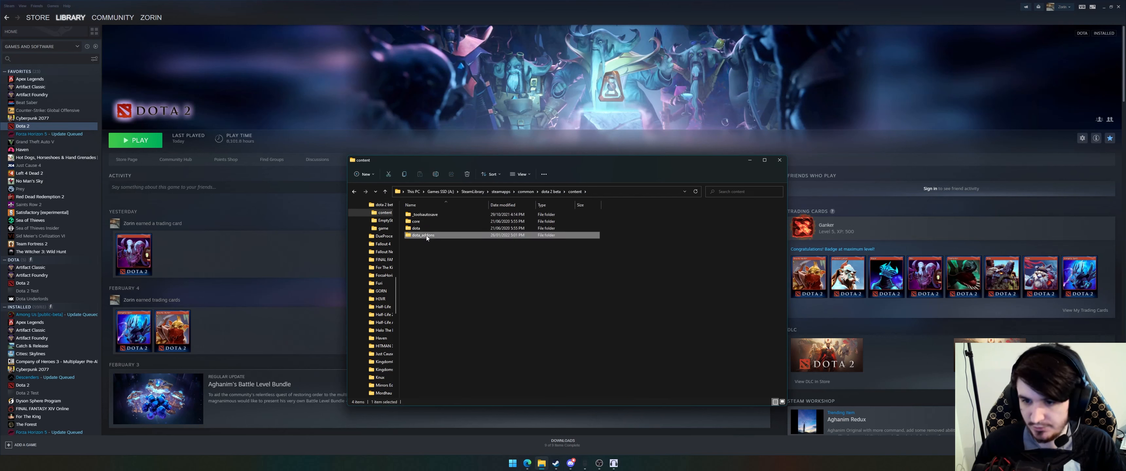
double_click(429, 236)
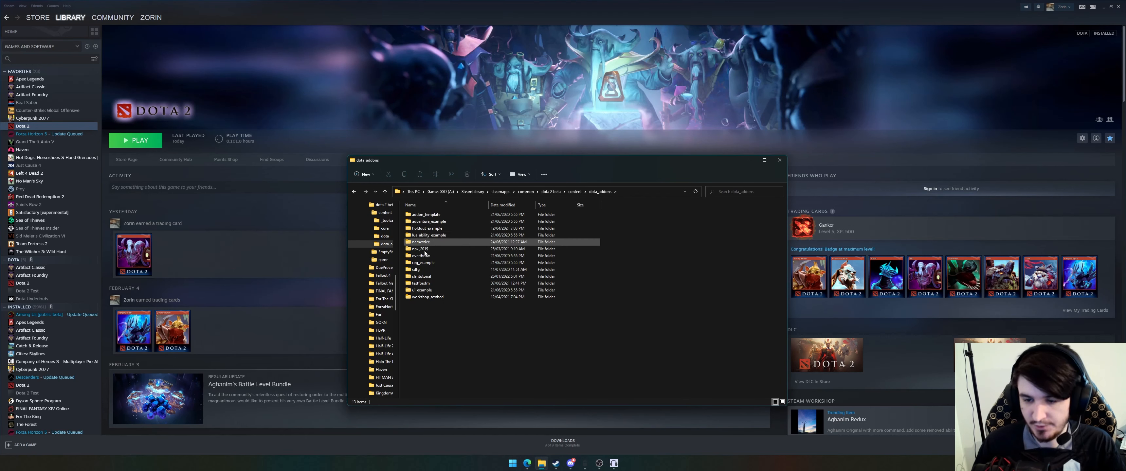
double_click(427, 284)
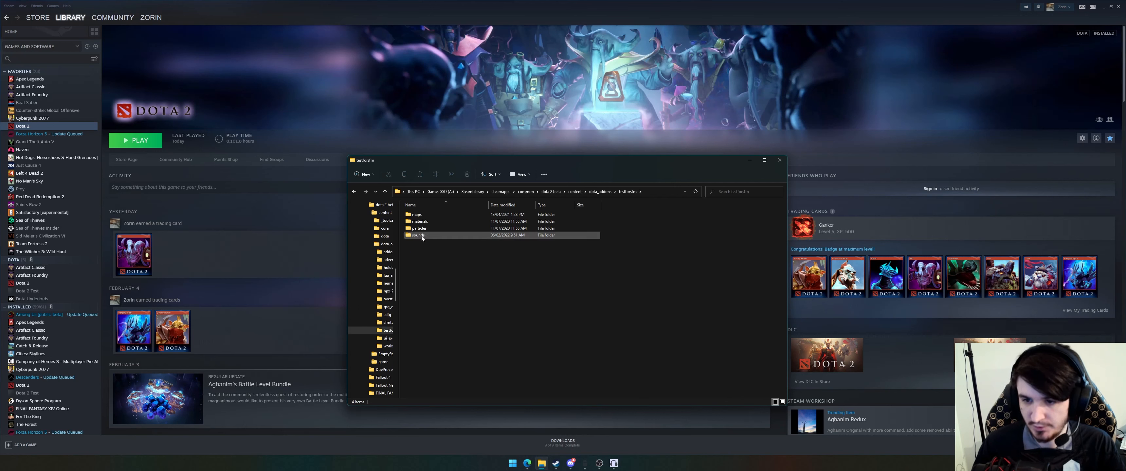
double_click(421, 236)
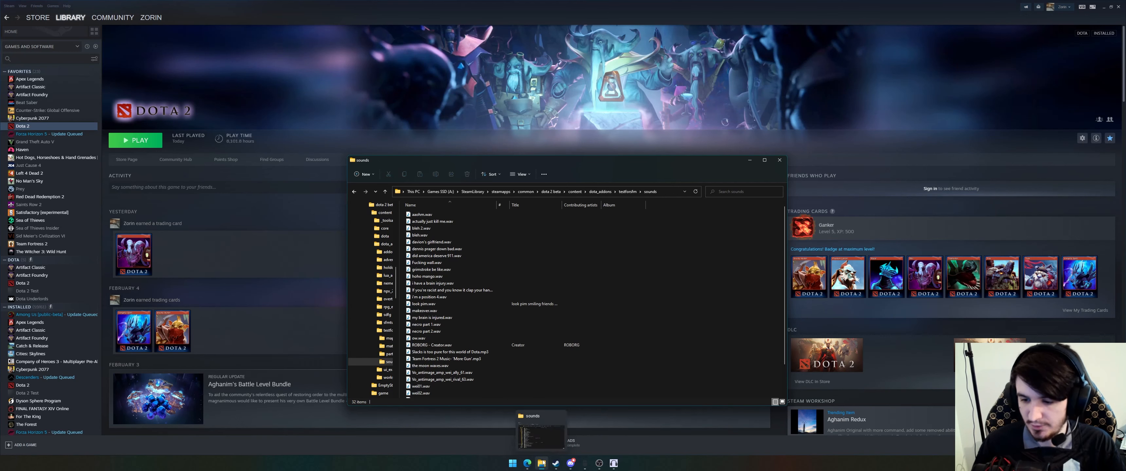
Copy hello.wav from the Documents folder into the addon's sounds folder
middle_click(542, 463)
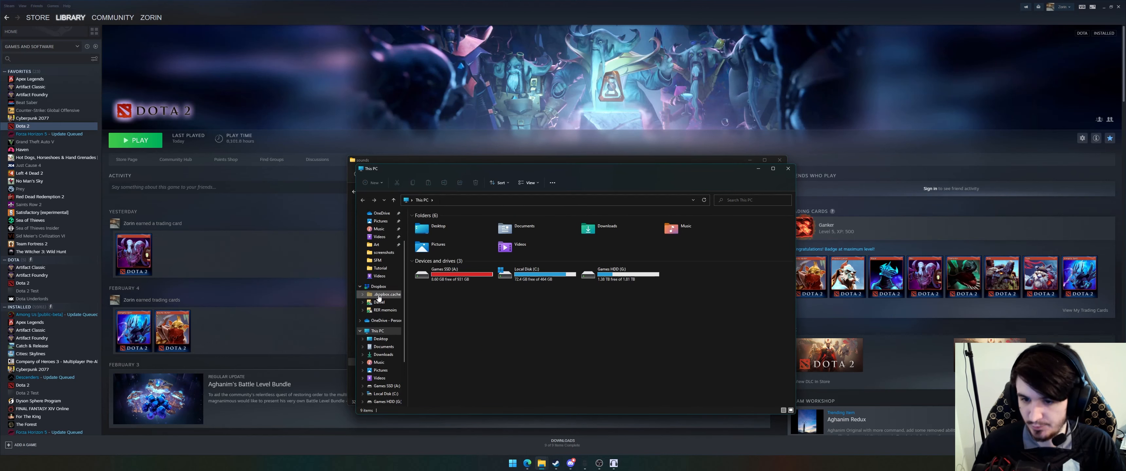
click(384, 347)
scroll(451, 318, down, 20)
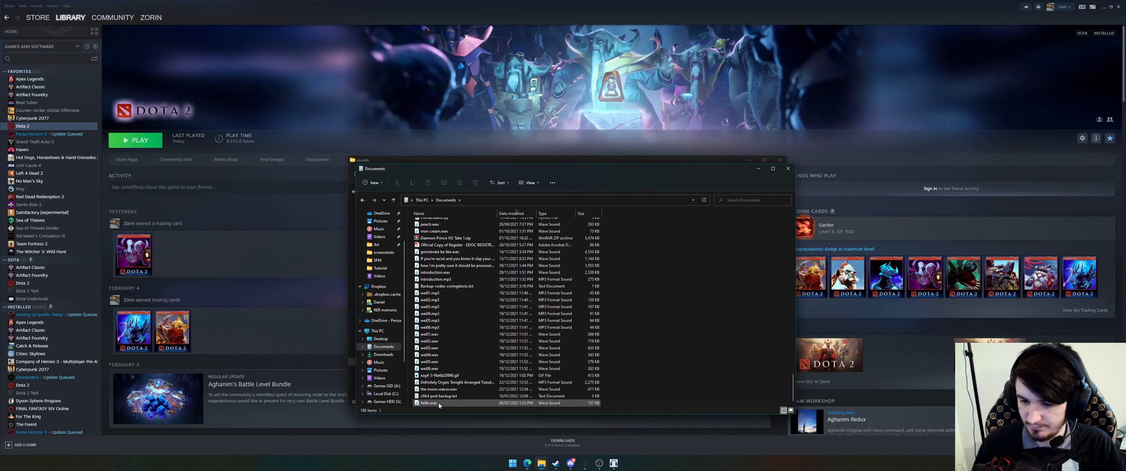
key(ctrl+w)
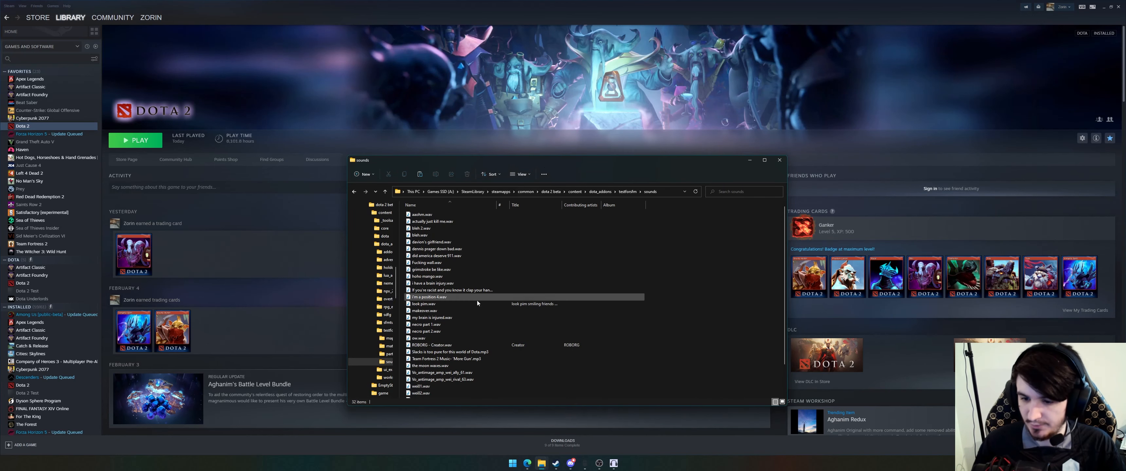
scroll(486, 306, down, 2)
key(ctrl+v)
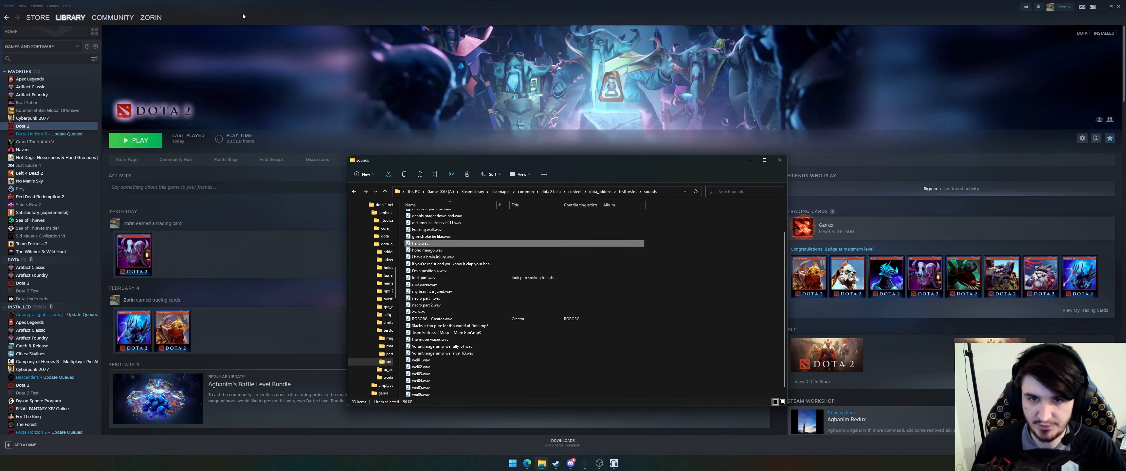
Start Dota 2 with its Workshop Tools and launch the tools for the testforsfm addon
click(136, 139)
click(564, 249)
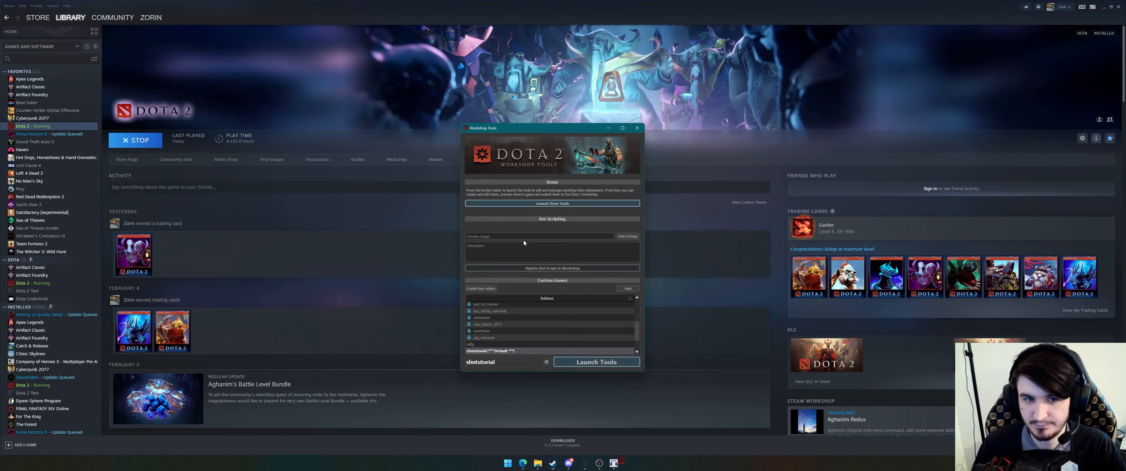
click(584, 363)
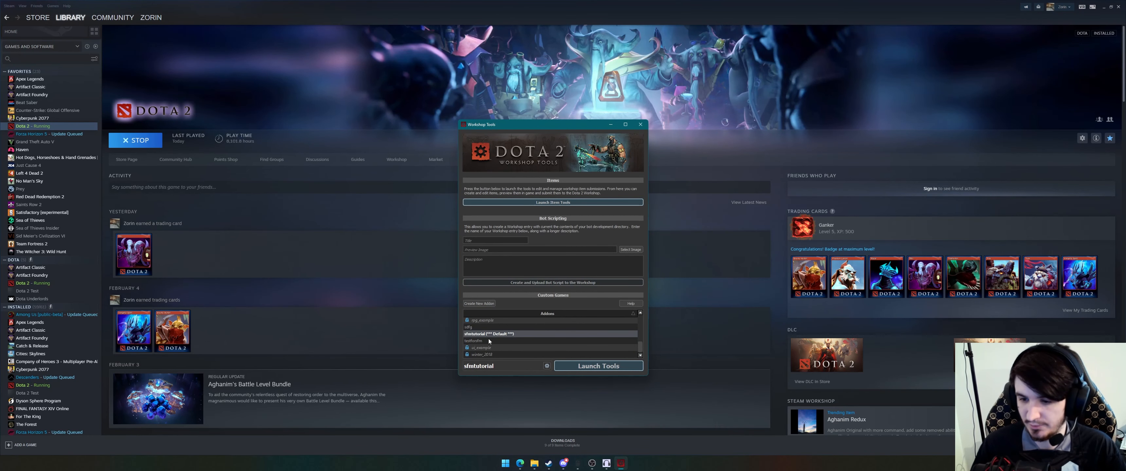
click(489, 341)
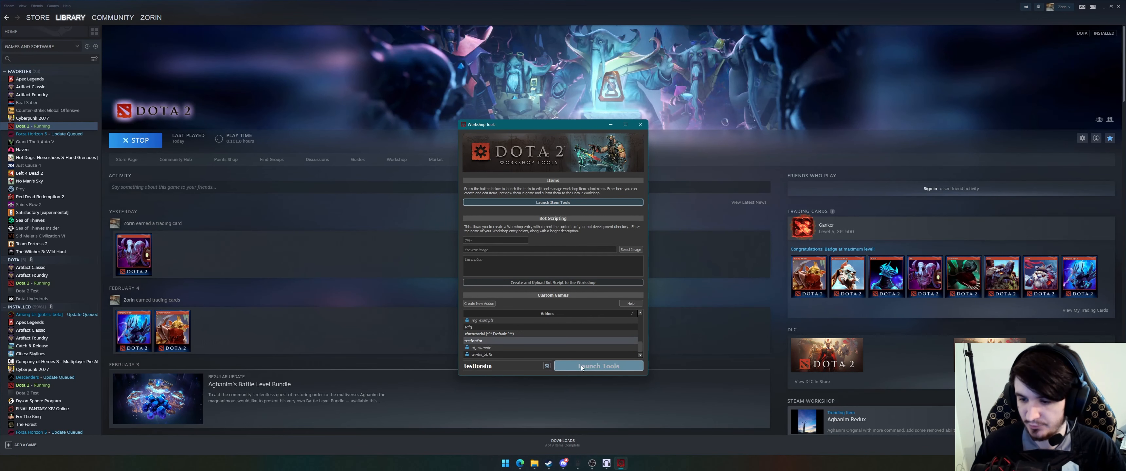
click(598, 366)
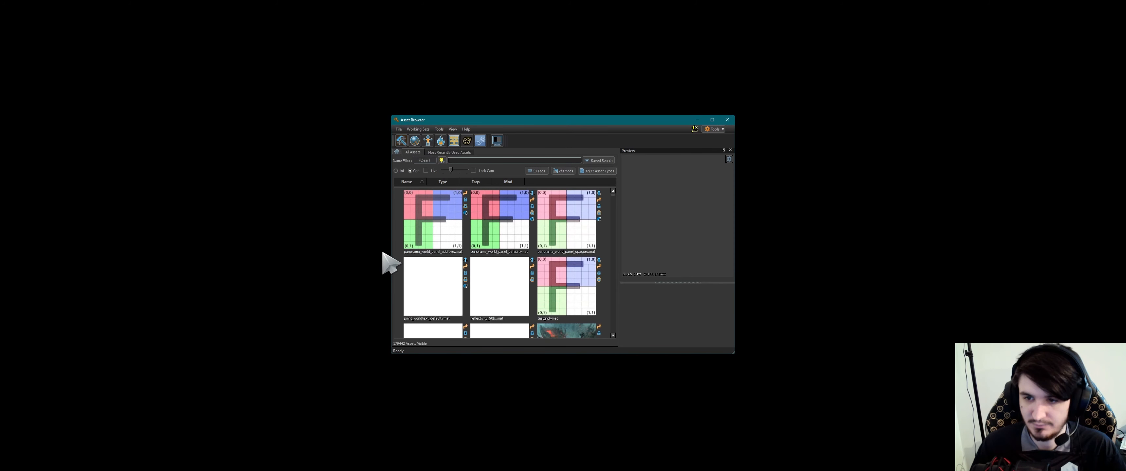
Open Source Filmmaker from the Asset Browser and create a new session named lip sync
click(467, 141)
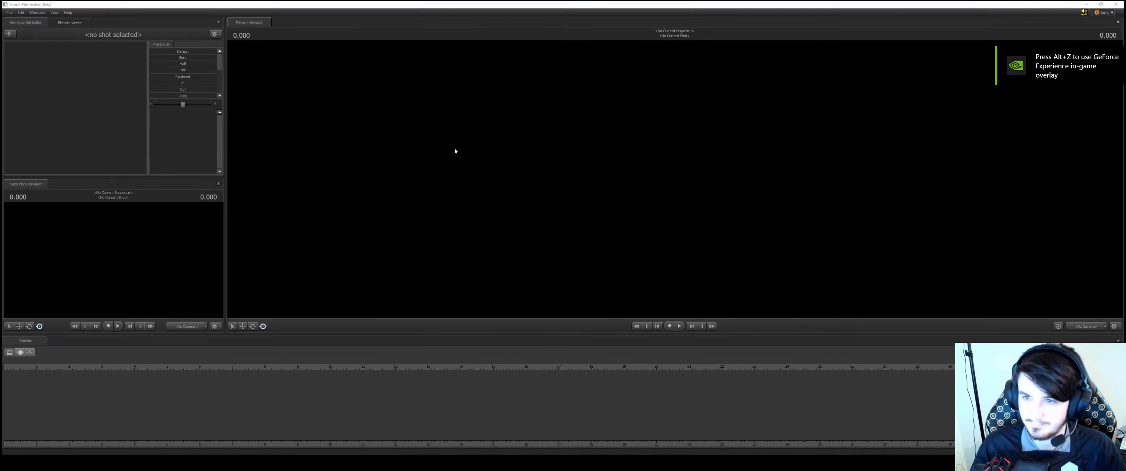
drag(483, 196, 425, 197)
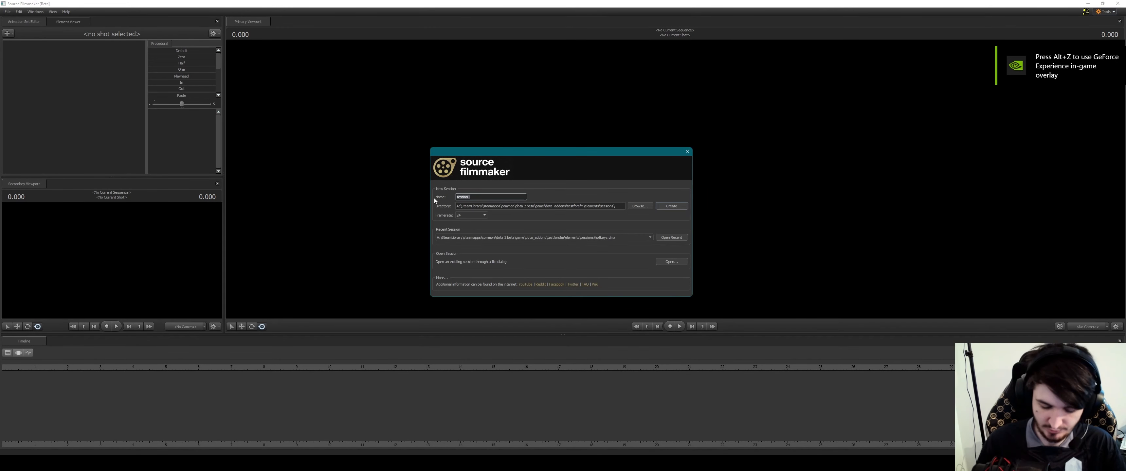
text(lip sync)
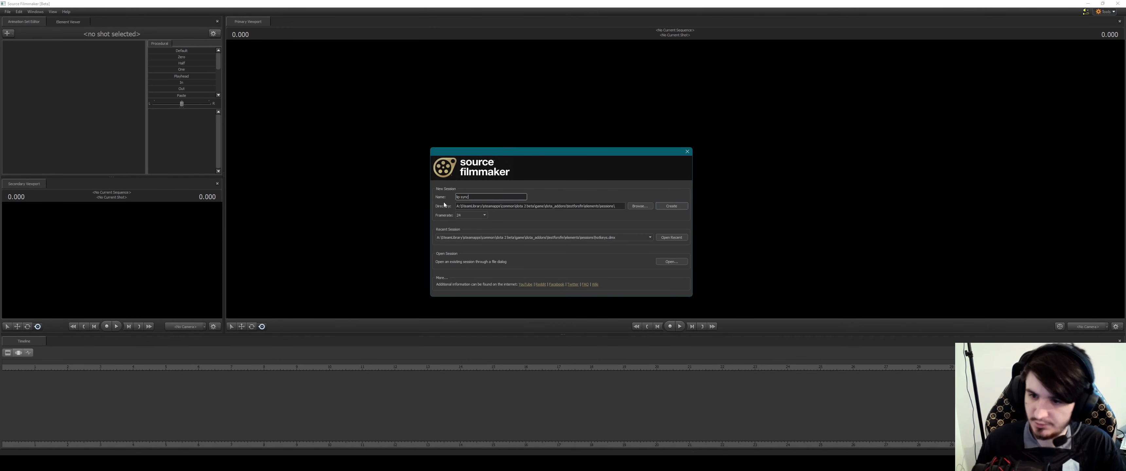
click(463, 215)
click(672, 207)
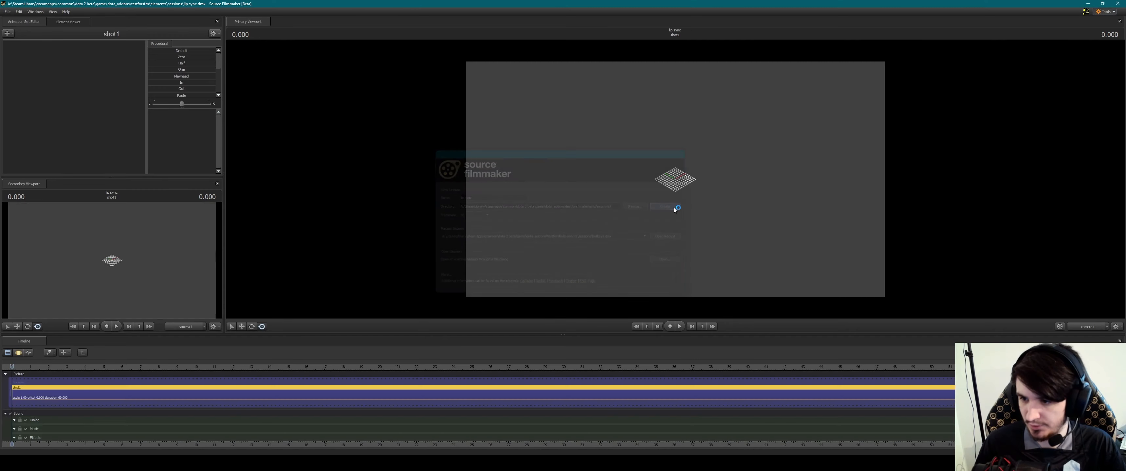
Load the dota map into the new session's shot
right_click(587, 171)
click(617, 259)
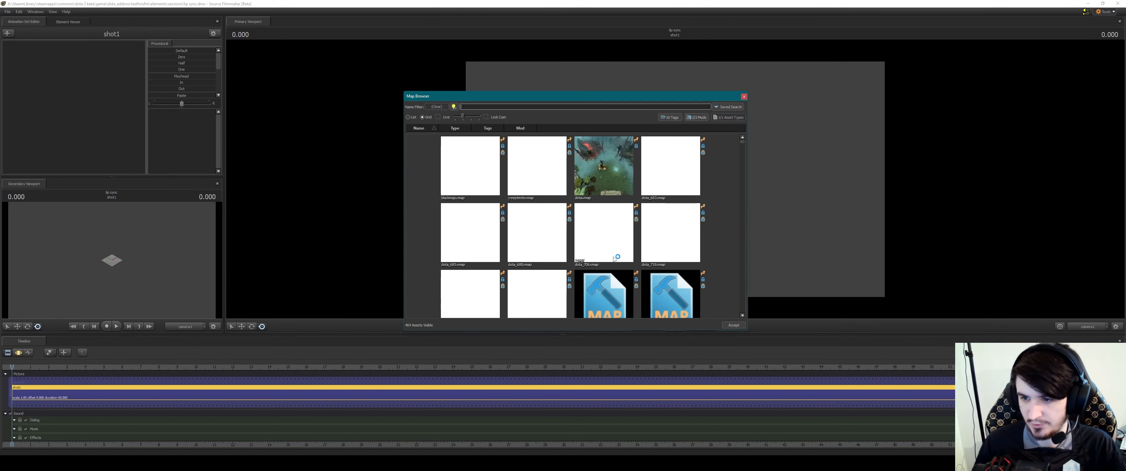
double_click(609, 171)
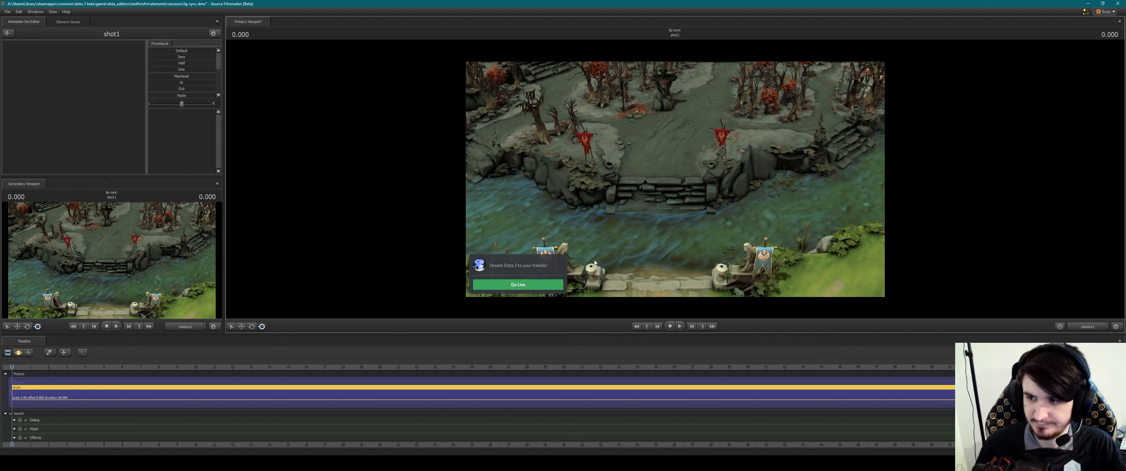
Add a new camera to shot1 and show its view in the primary viewport
right_click(92, 76)
click(128, 82)
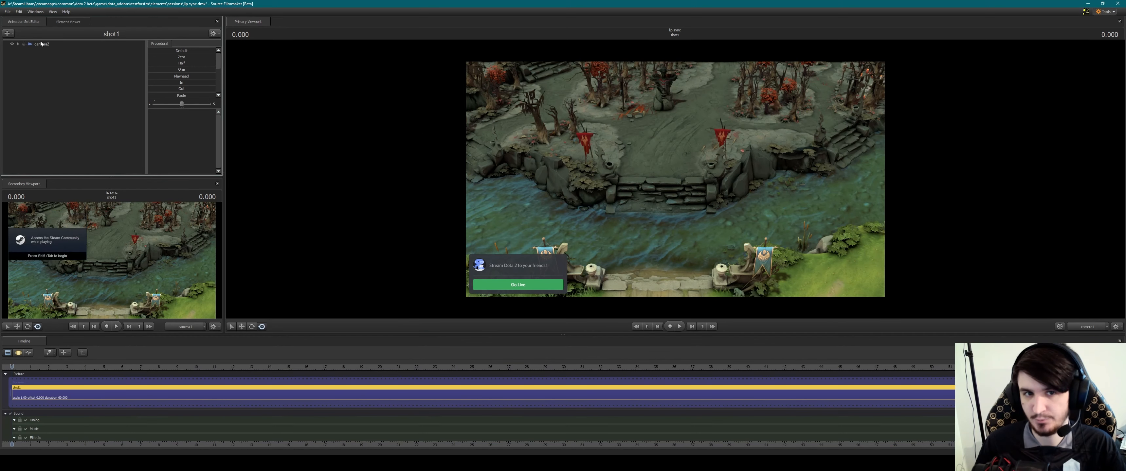
drag(47, 45, 641, 170)
Switch to the Motion Editor and move the new camera to ground level, facing the trees and stone steps
click(642, 169)
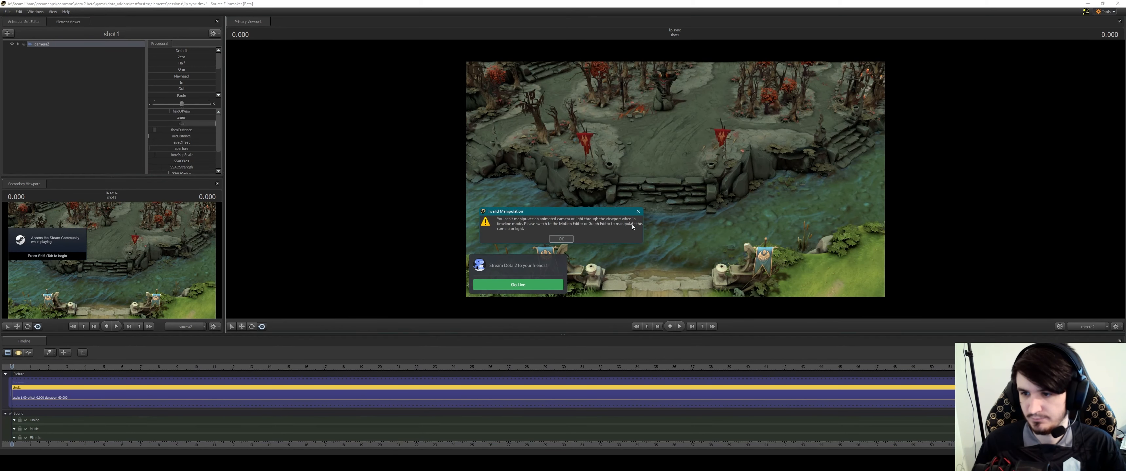
click(564, 242)
click(18, 353)
drag(675, 179, 822, 113)
key(w)
Add a Dota sky to shot1 to fill the empty background
right_click(65, 78)
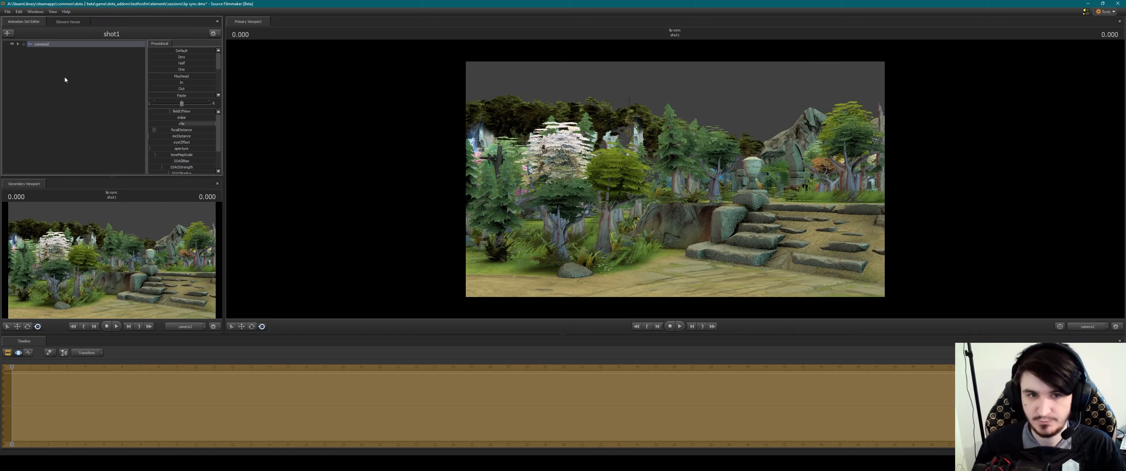
click(127, 122)
double_click(451, 179)
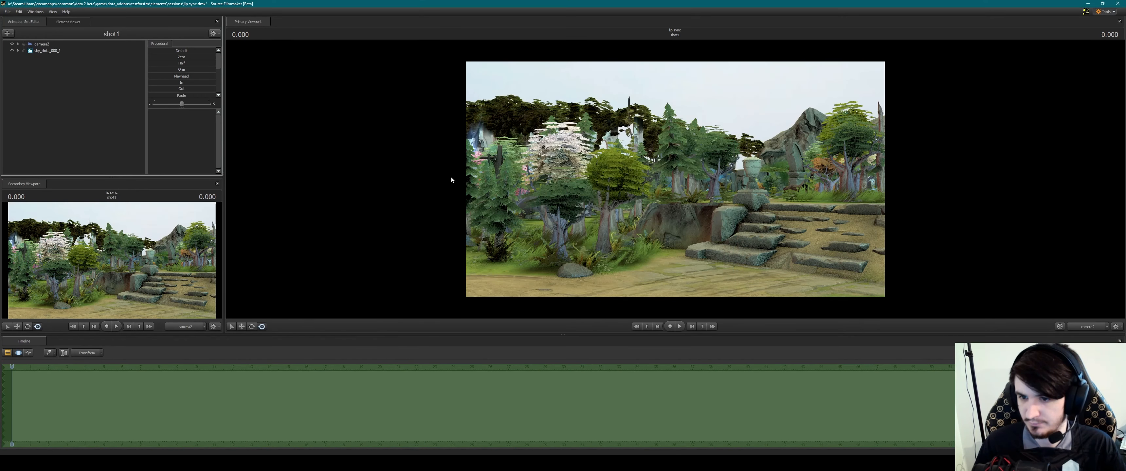
Find dk_persona in the model browser and add the dk_persona_base model to shot1
right_click(55, 88)
click(114, 106)
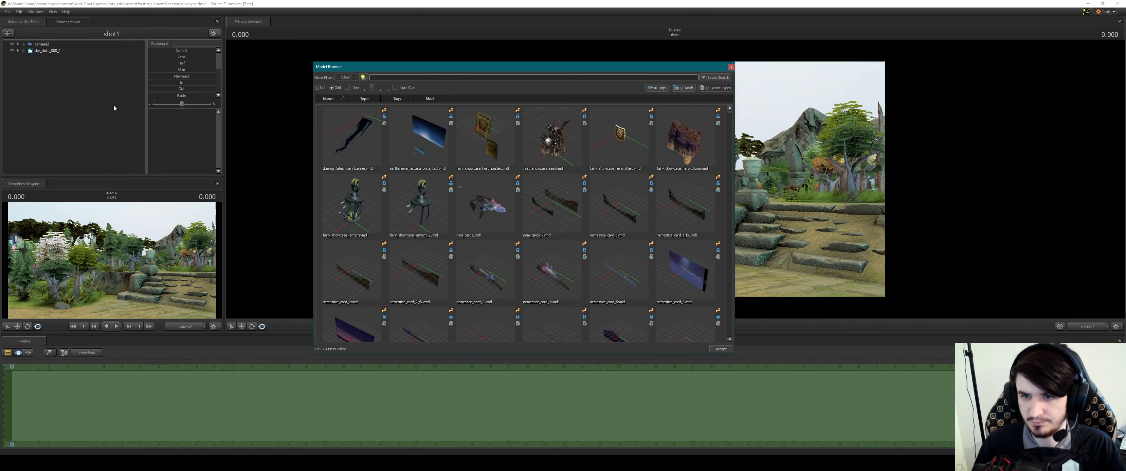
text(dk_persona)
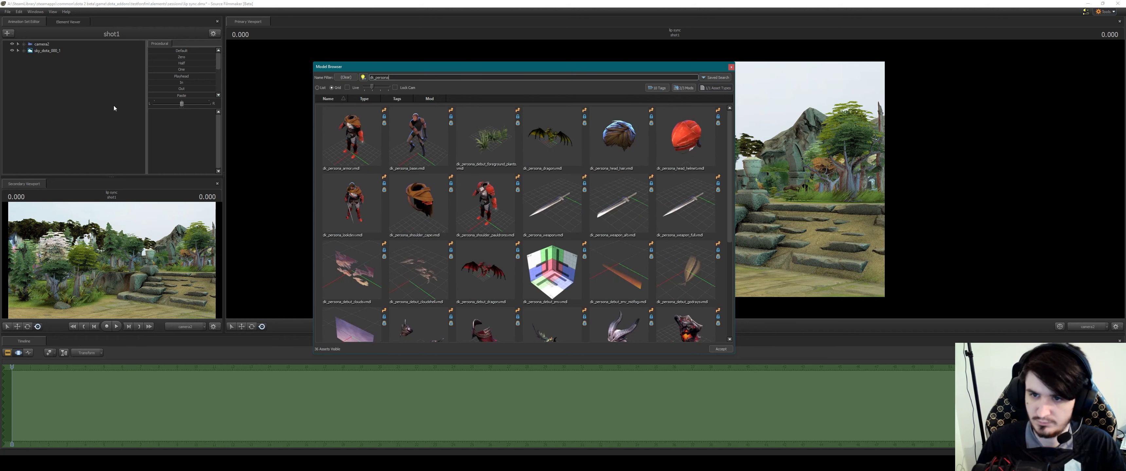
double_click(409, 137)
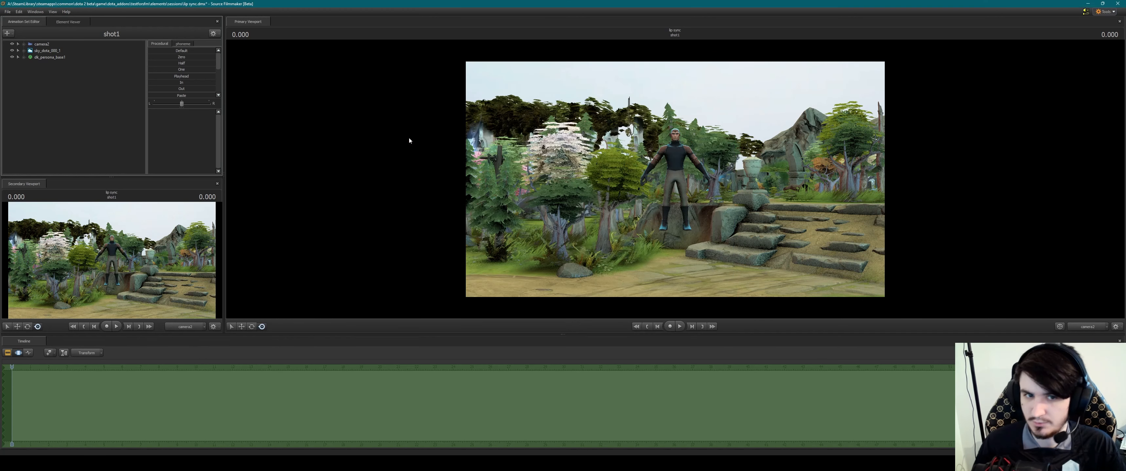
Add an item set with hair, armor, bracer and weapon to the dk_persona_base1 model
right_click(50, 57)
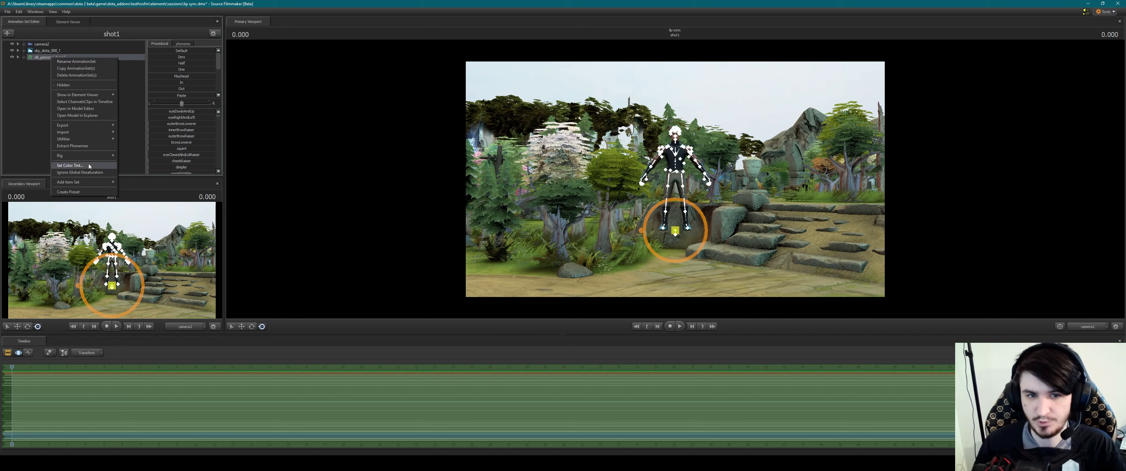
click(138, 156)
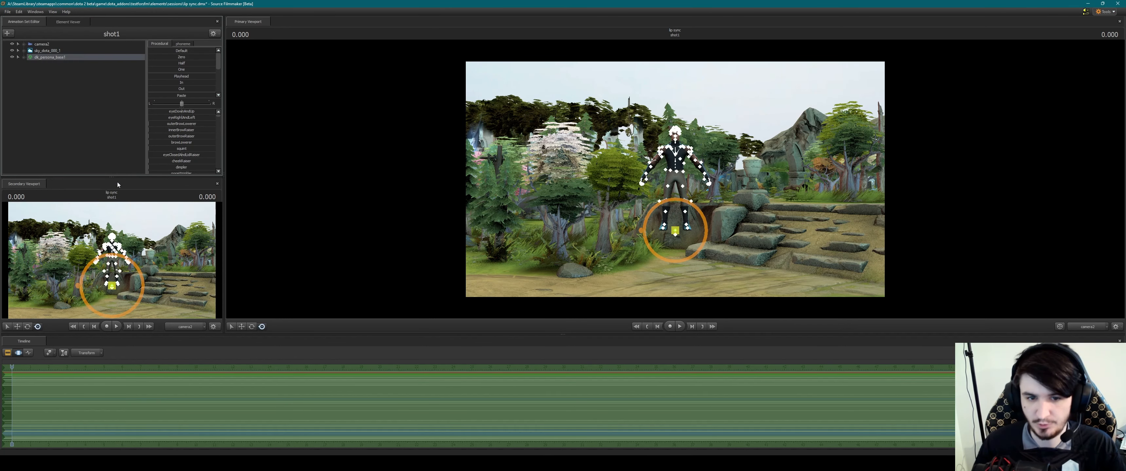
click(49, 57)
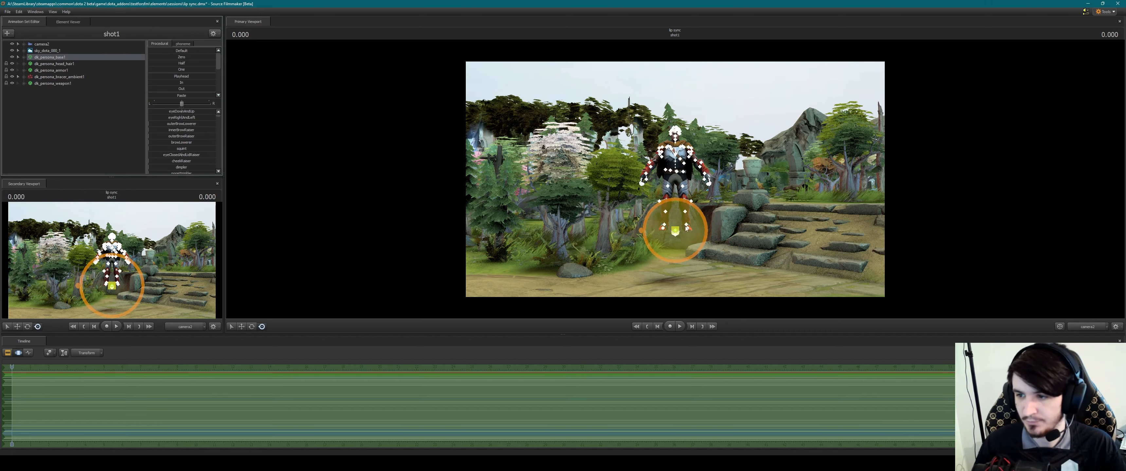
Move camera2 in close to frame the character's head and shoulders
mouse_move(817, 181)
mouse_down()
mouse_move(743, 182)
mouse_move(788, 262)
mouse_move(817, 182)
mouse_up()
drag(709, 86, 633, 159)
drag(40, 44, 576, 158)
key(w)
Switch the primary viewport to the Work Camera and move it to face the character from the front
click(1087, 327)
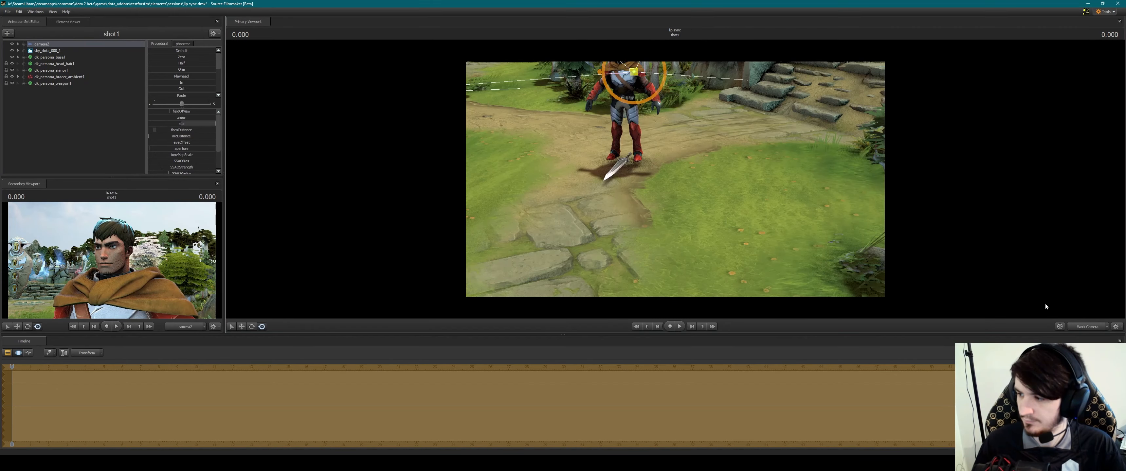
drag(675, 179, 677, 131)
key(w)
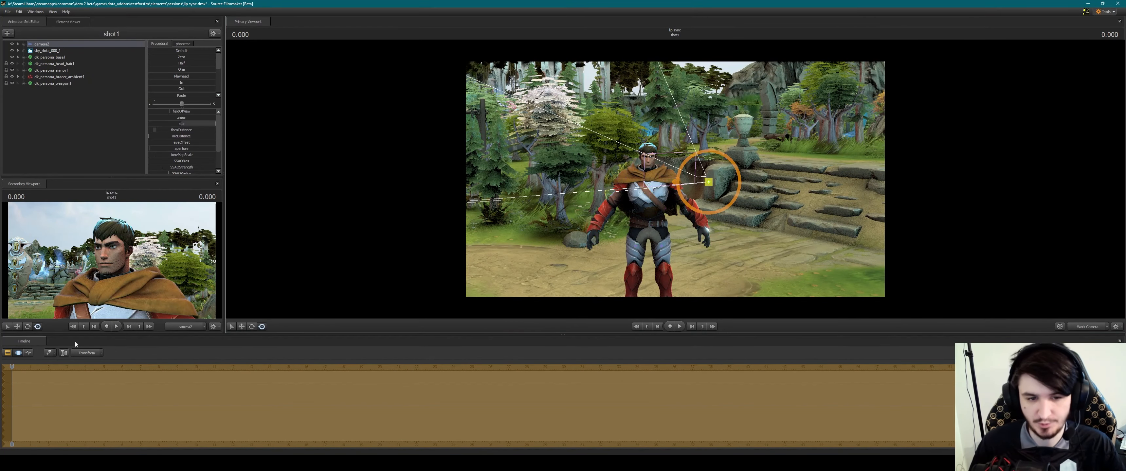
Switch to the Clip Editor and start adding a sound clip to the Dialog track
click(7, 353)
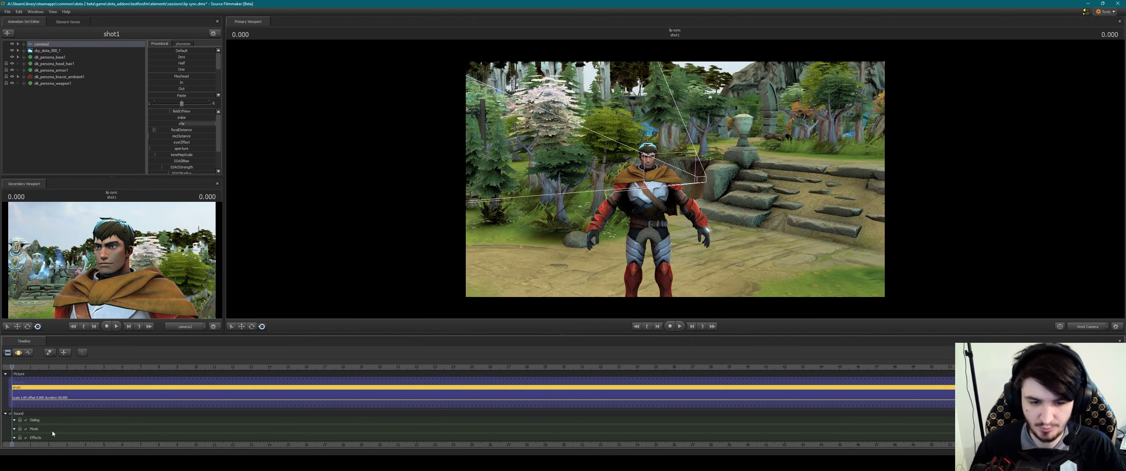
right_click(42, 420)
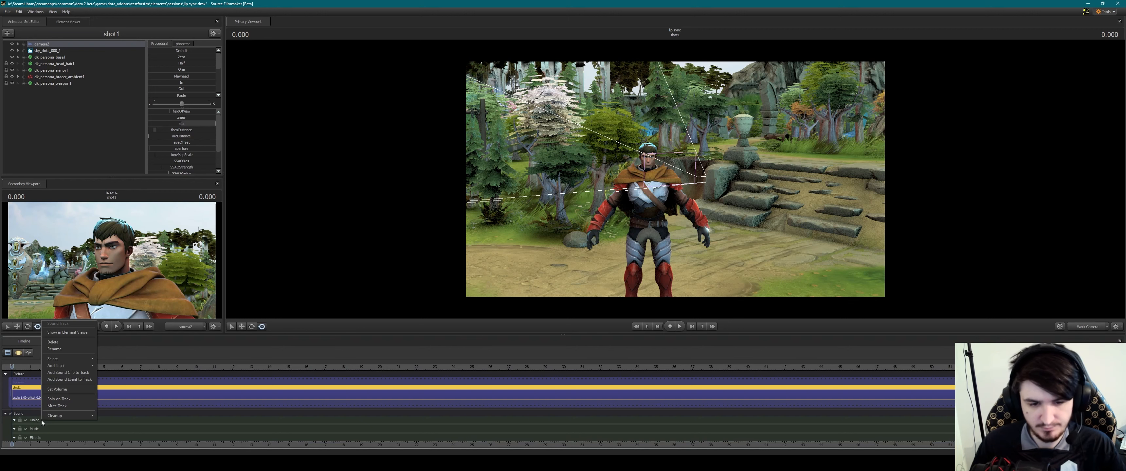
click(74, 373)
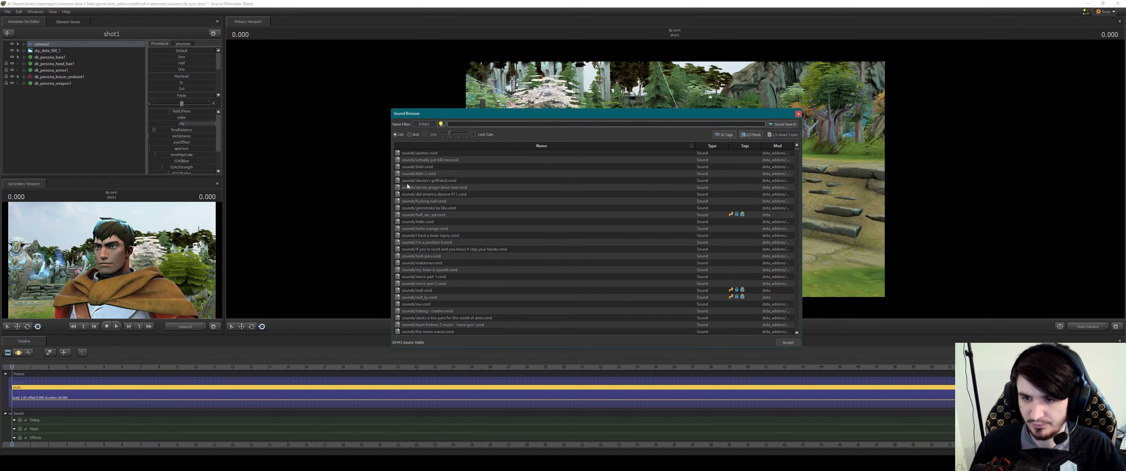
Browse the available sounds, filter them for "laugh" and select one of the Anti-Mage laugh clips
scroll(474, 241, down, 5)
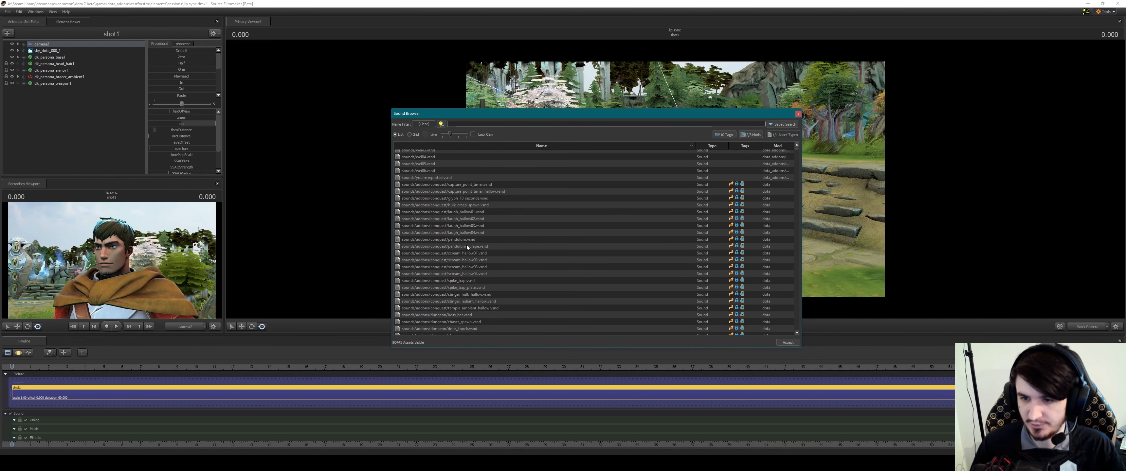
scroll(463, 244, down, 20)
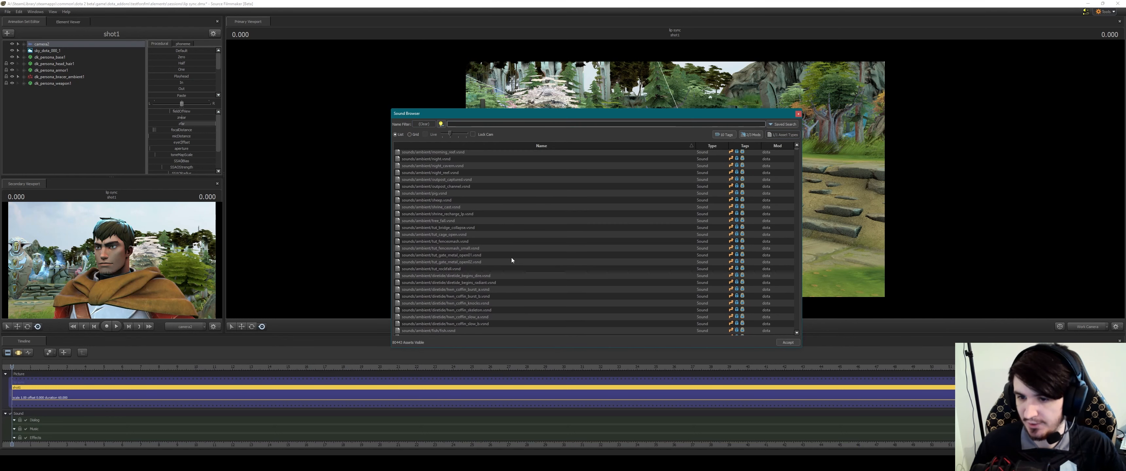
scroll(511, 274, down, 9)
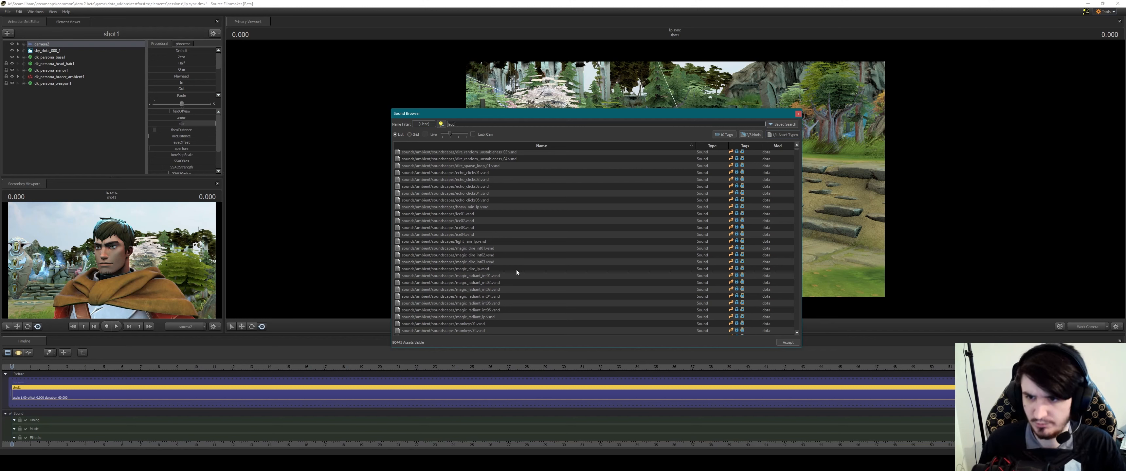
text(h)
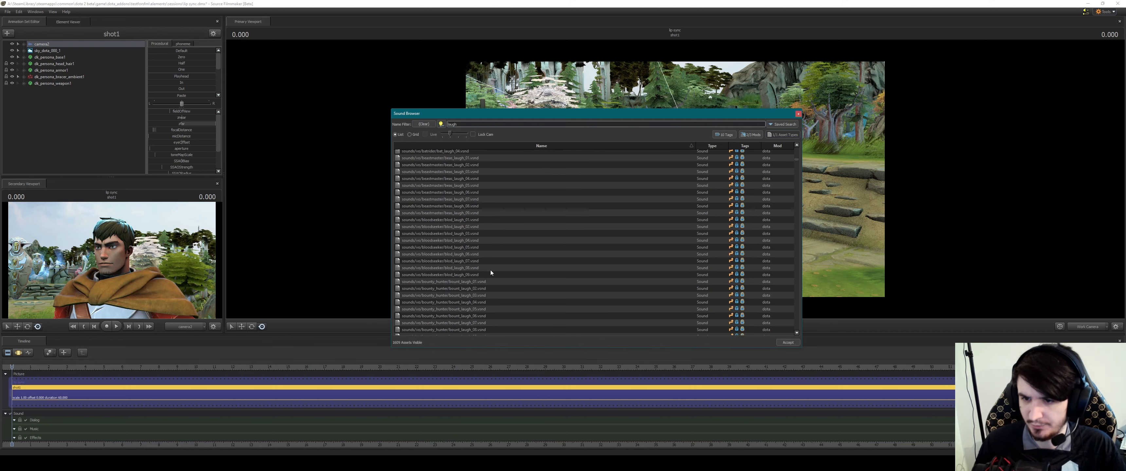
scroll(490, 271, up, 15)
click(450, 176)
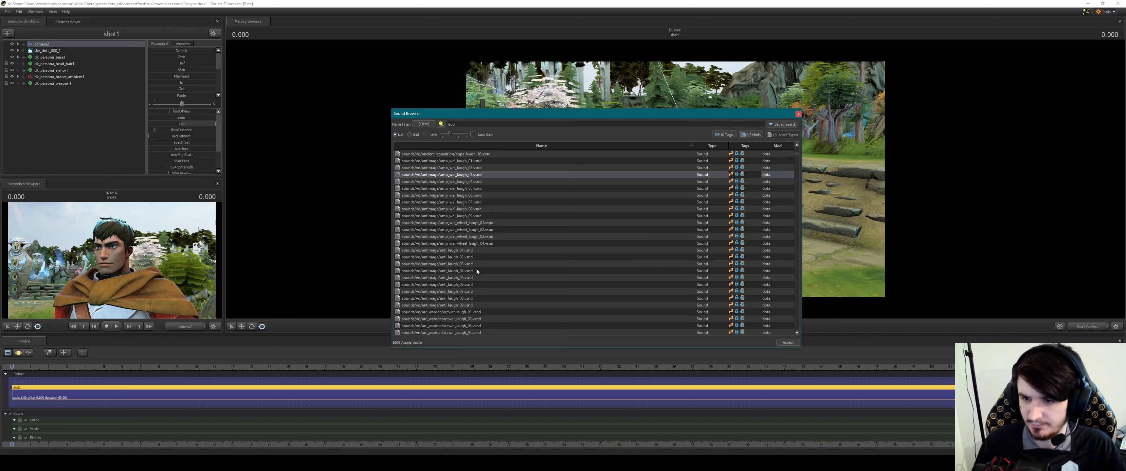
Filter the sounds for "hello", add the hello sound to the Dialog track and play it back
double_click(503, 124)
text(hello)
click(423, 153)
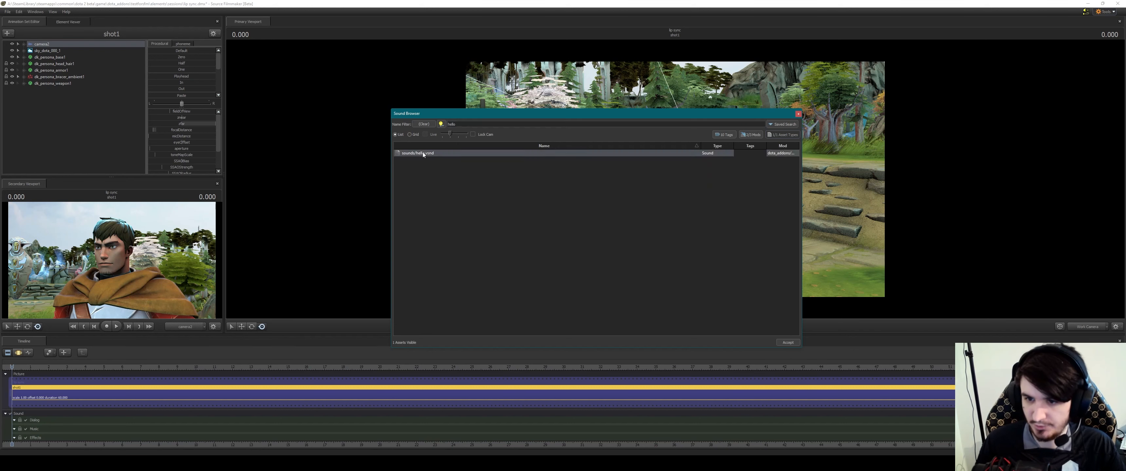
double_click(423, 153)
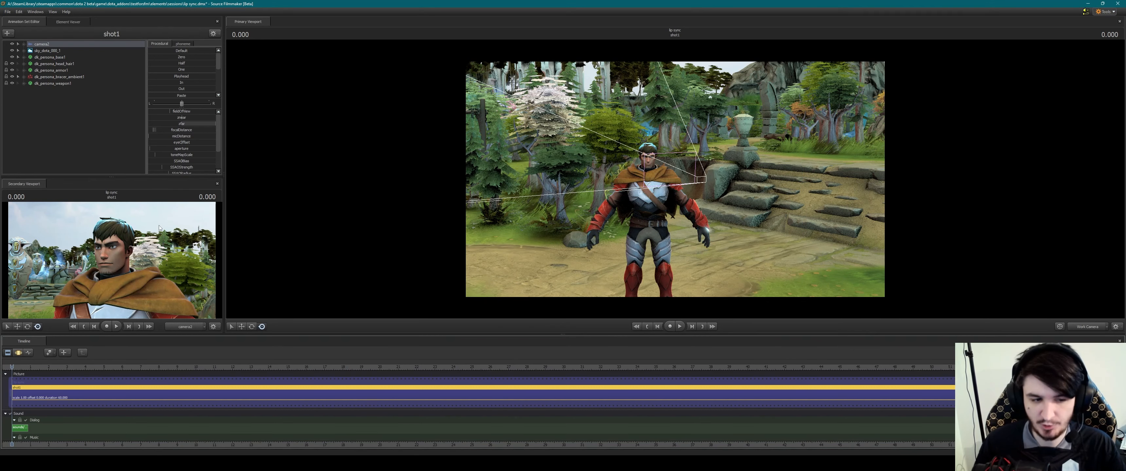
key(space)
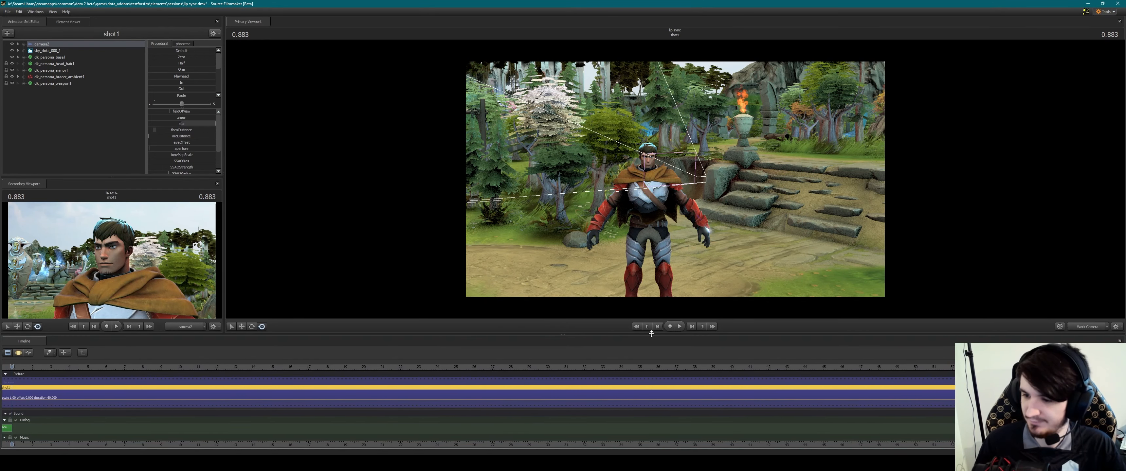
key(space)
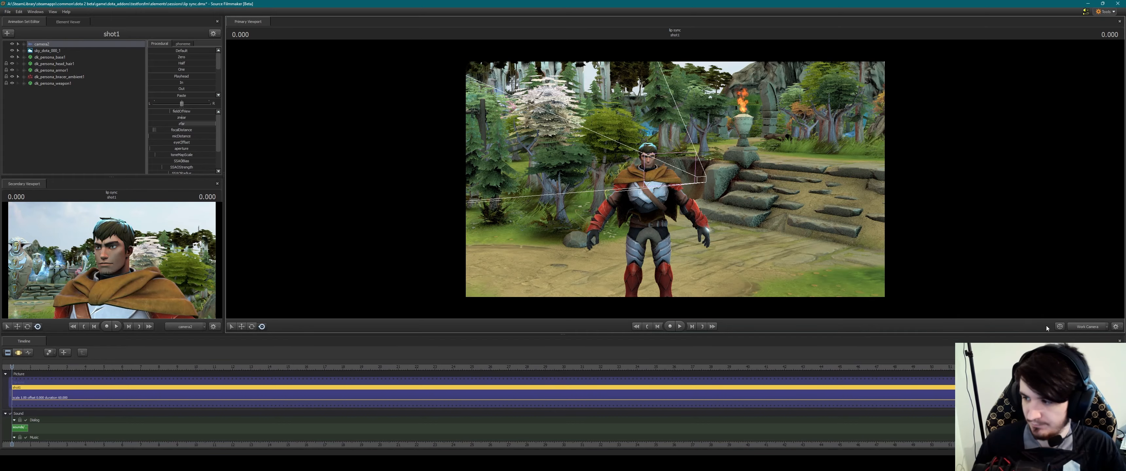
Bring the Work Camera in close on the character's face and show dk_persona_base1's channels in the Graph Editor
scroll(675, 179, up, 6)
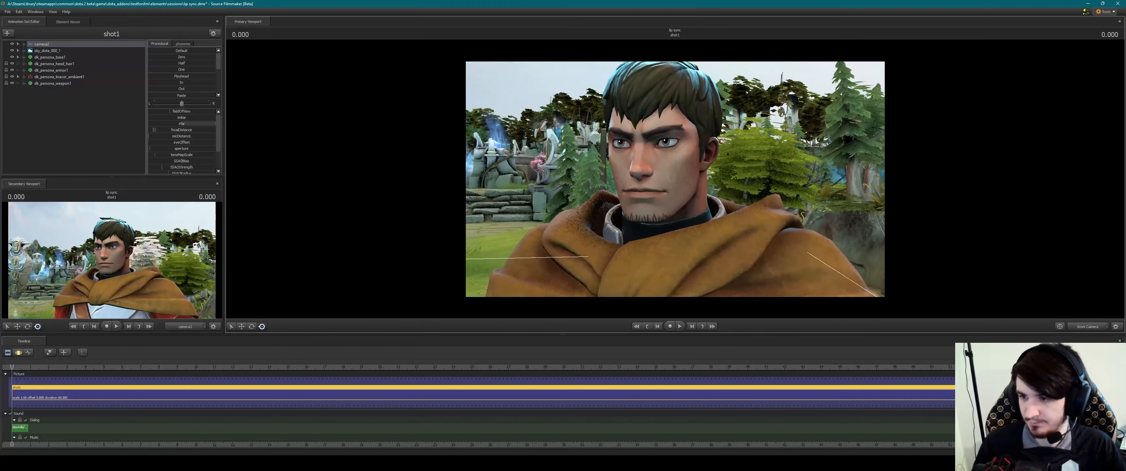
drag(670, 217, 648, 213)
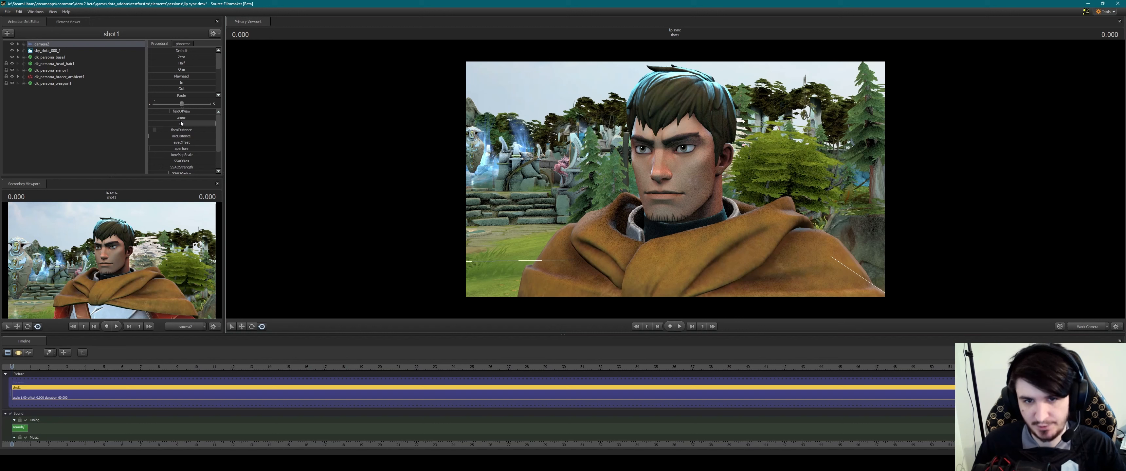
click(45, 60)
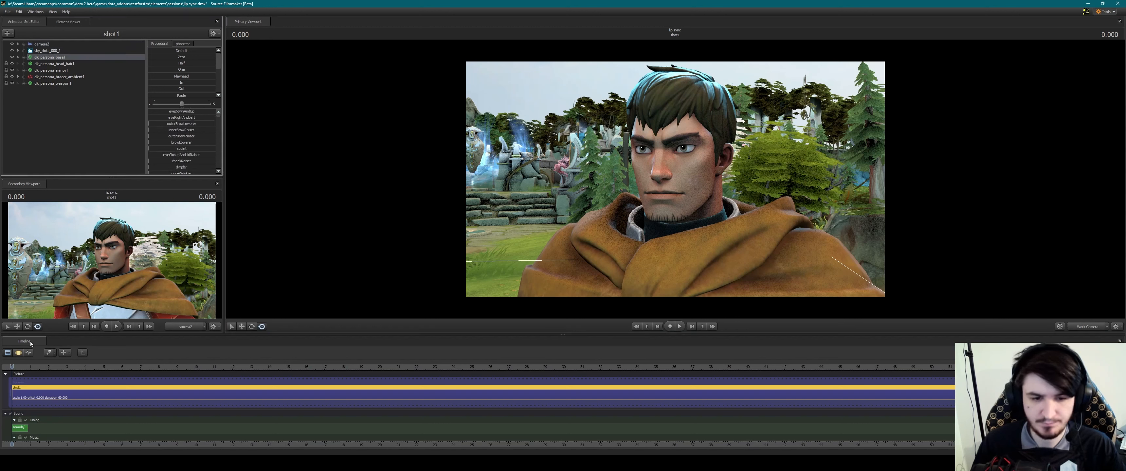
click(18, 353)
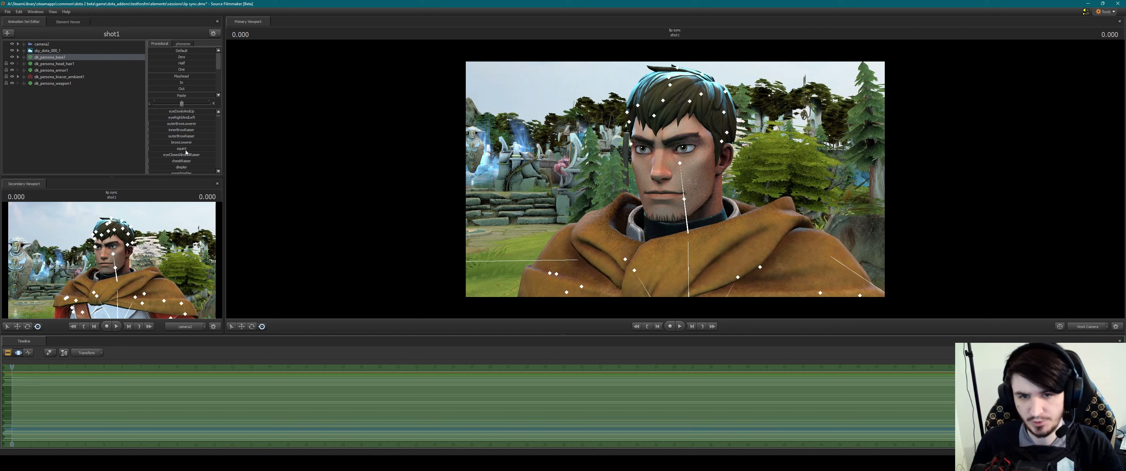
click(29, 354)
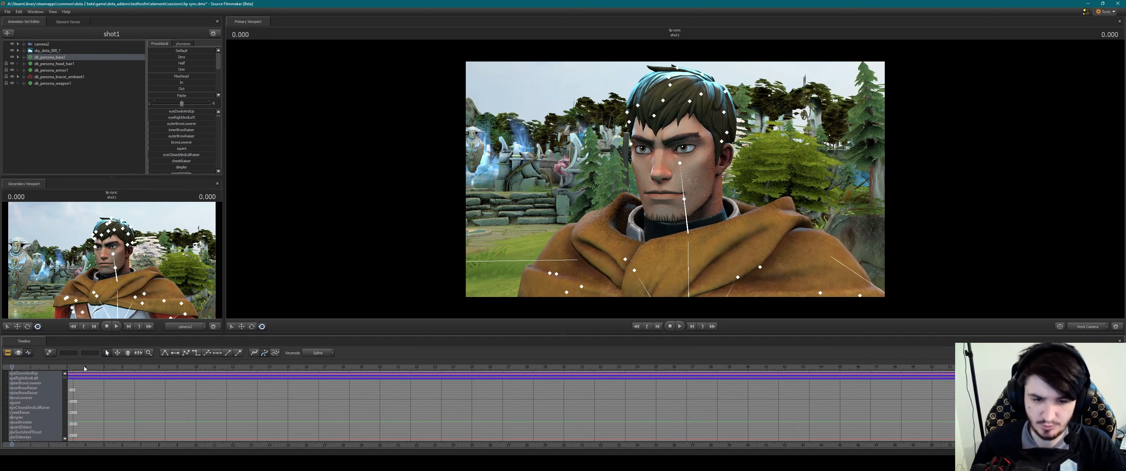
click(128, 354)
drag(324, 390, 324, 388)
scroll(326, 389, up, 5)
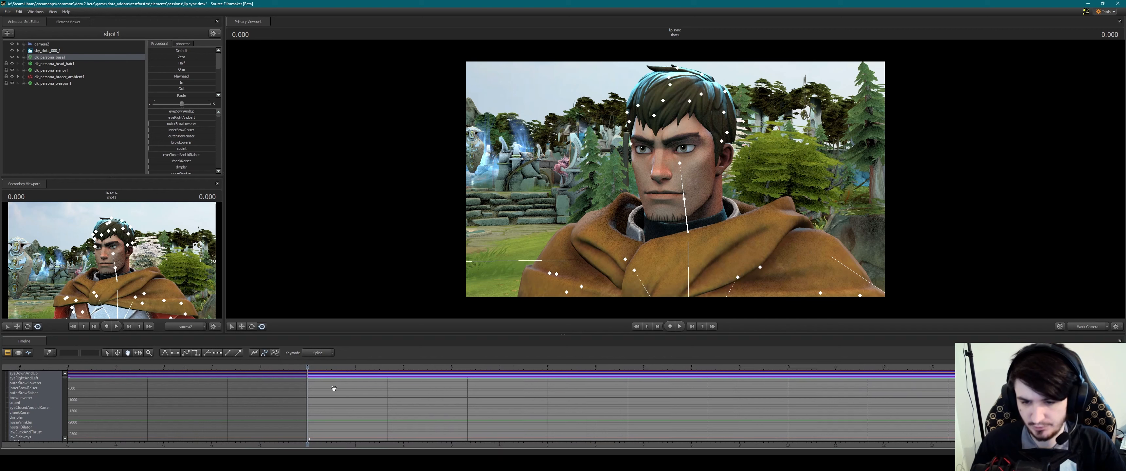
drag(442, 393, 280, 394)
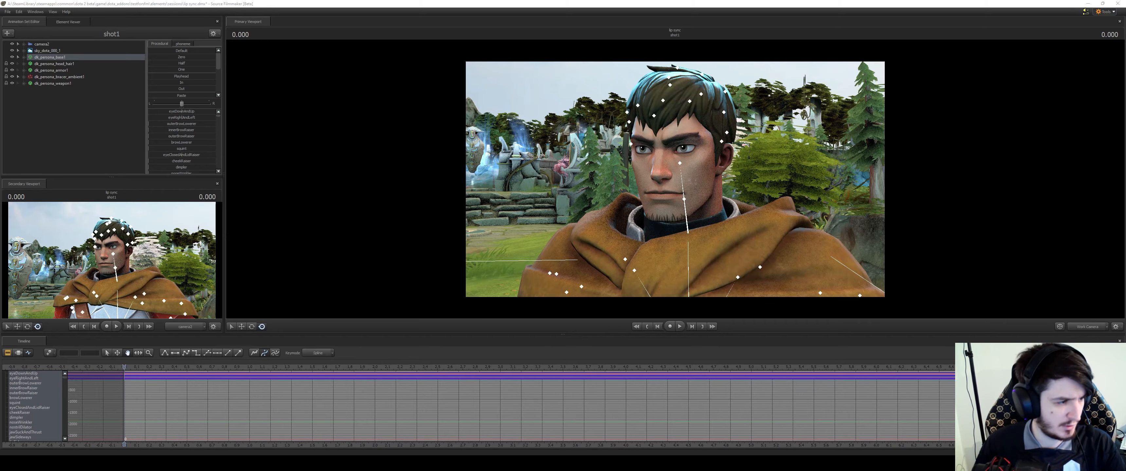
Examine the phoneme mouth chart in the browser's "phoneme table lips" image results, then return to Source Filmmaker
drag(257, 80, 296, 1)
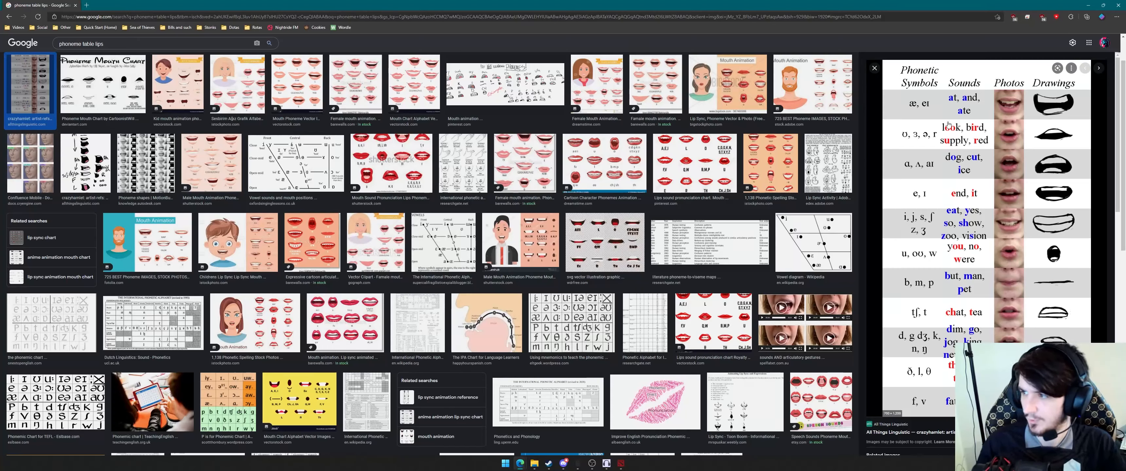
drag(875, 4, 675, 31)
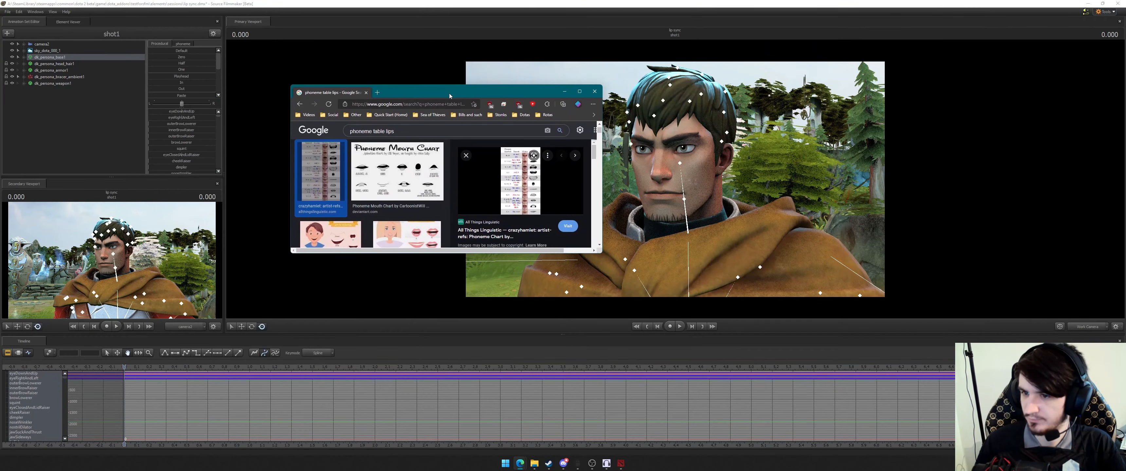
click(580, 91)
right_click(953, 177)
click(976, 261)
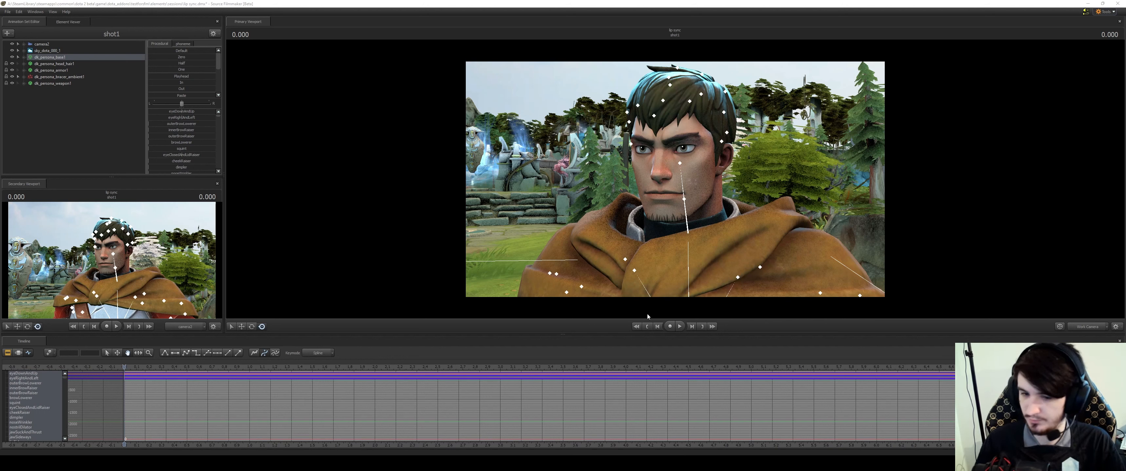
click(387, 140)
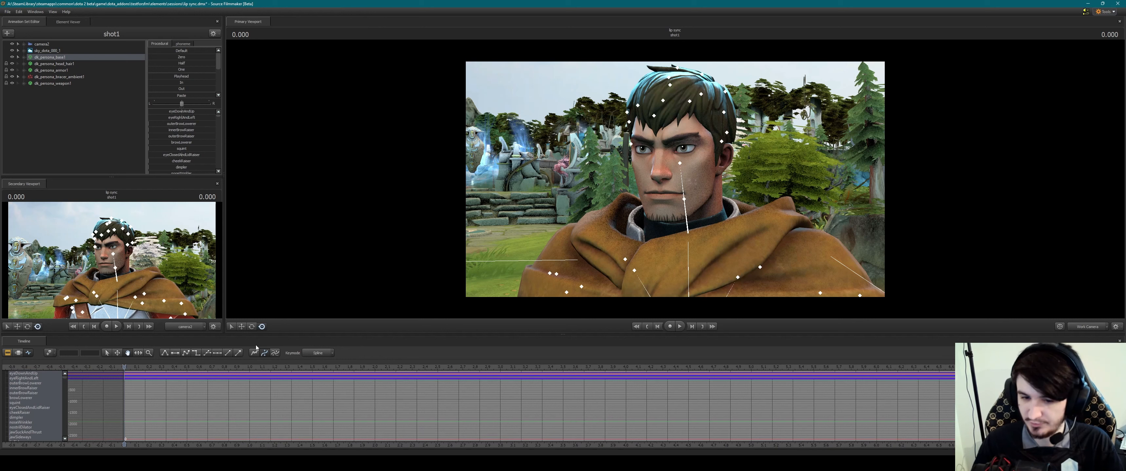
Play the voice clip and set the playhead to 0.283 seconds for the first mouth shape
key(space)
key(space)
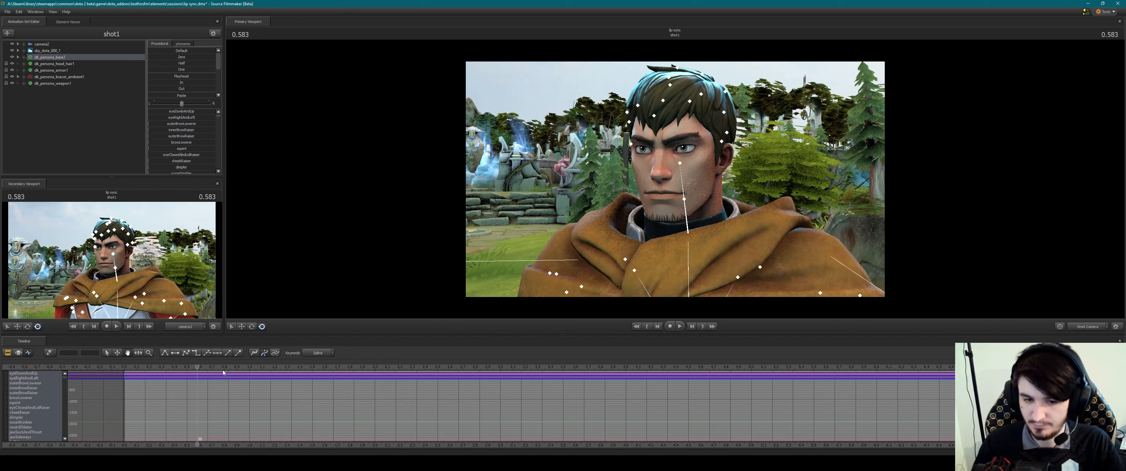
drag(197, 368, 159, 369)
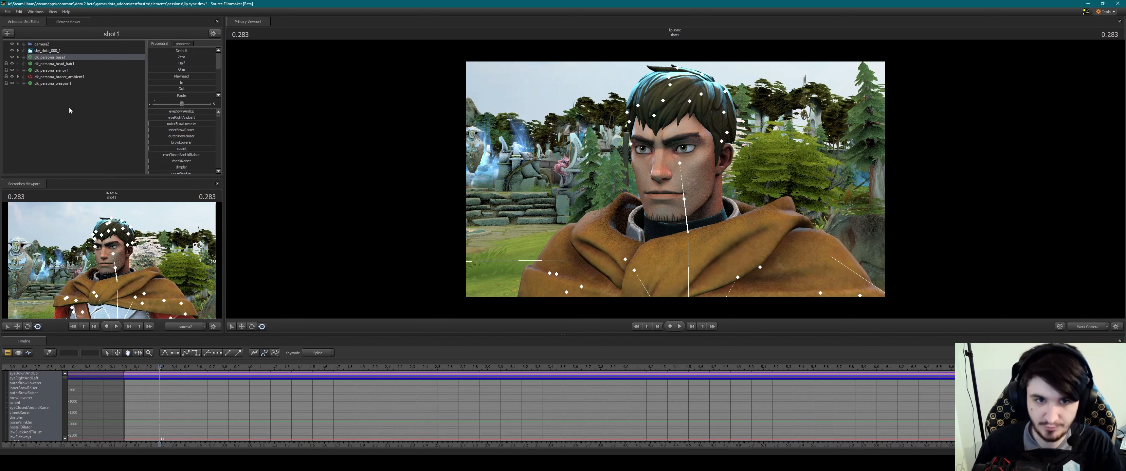
Expand dk_persona_base1's face controls and select the Lower Face group to list its mouth channels
click(19, 57)
click(30, 65)
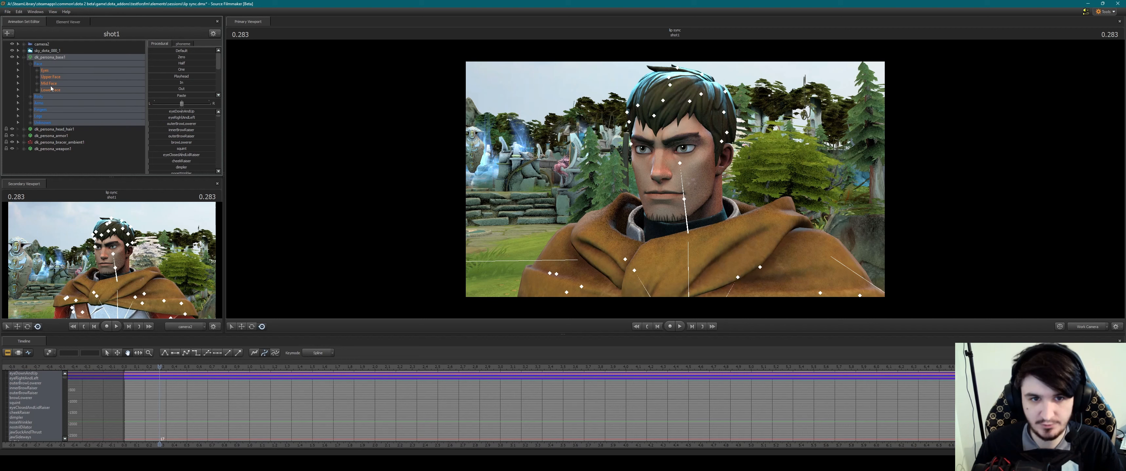
click(51, 90)
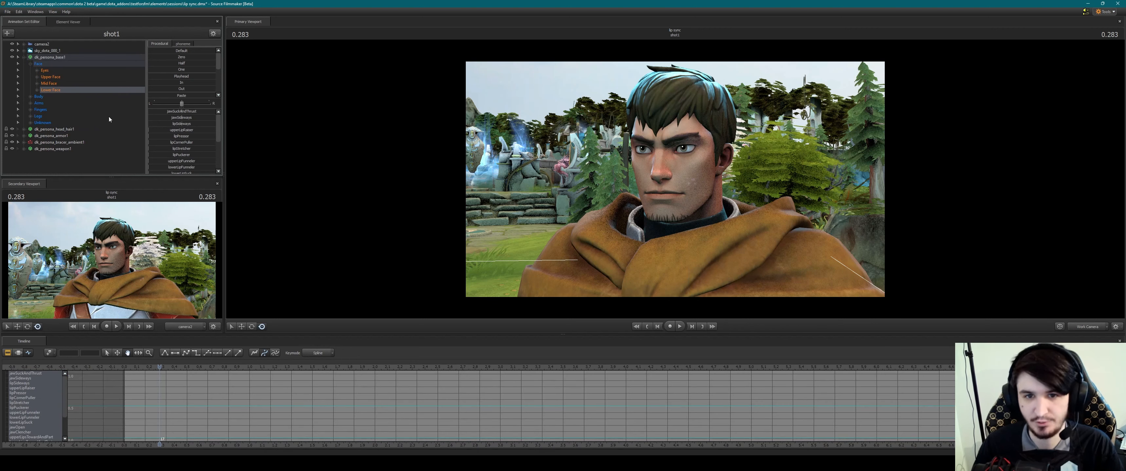
Add a keyframe for the Lower Face channels at 0.283 seconds
scroll(181, 148, down, 4)
drag(181, 104, 190, 104)
scroll(186, 119, up, 4)
key(m)
mouse_move(160, 366)
mouse_down()
mouse_move(125, 366)
mouse_move(160, 368)
mouse_up()
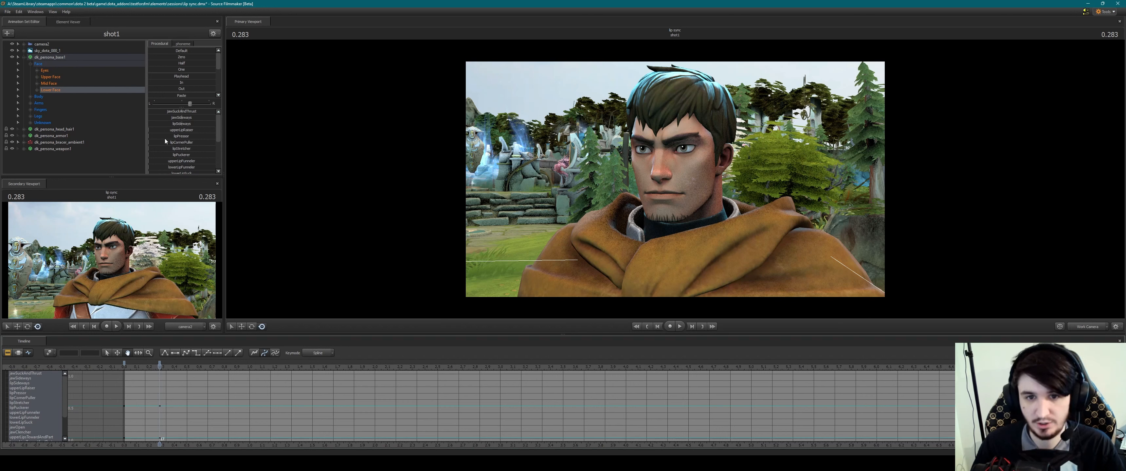
Shape the first mouth pose at 0.283 seconds by raising upperLipRaiser, lipCornerPuller and jawOpen to part the lips
mouse_move(163, 131)
mouse_down()
mouse_move(193, 140)
mouse_move(164, 123)
mouse_up()
scroll(179, 145, down, 1)
scroll(178, 144, down, 1)
scroll(178, 143, up, 1)
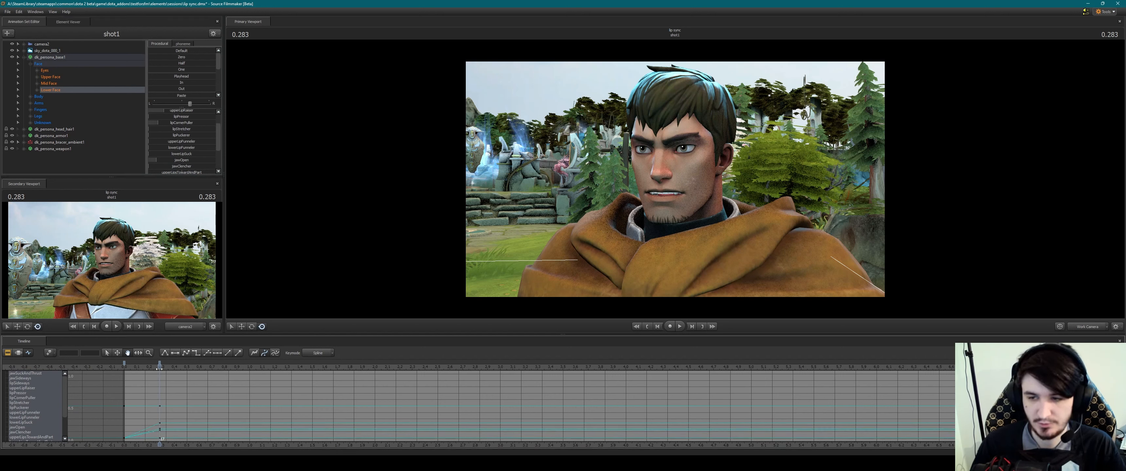
Play back the first mouth shape and add a neutral closed-mouth keyframe at about 0.2 seconds
key(space)
key(space)
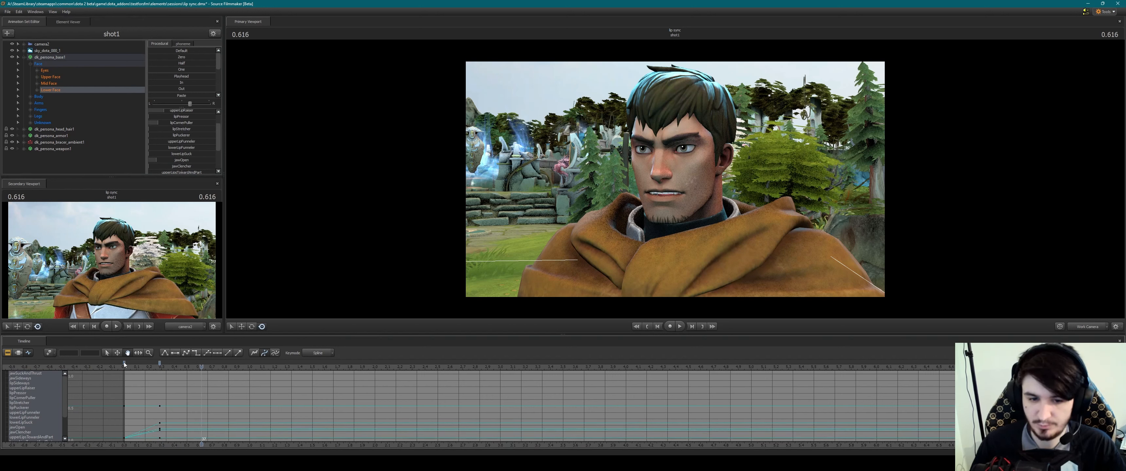
click(124, 363)
click(150, 368)
key(space)
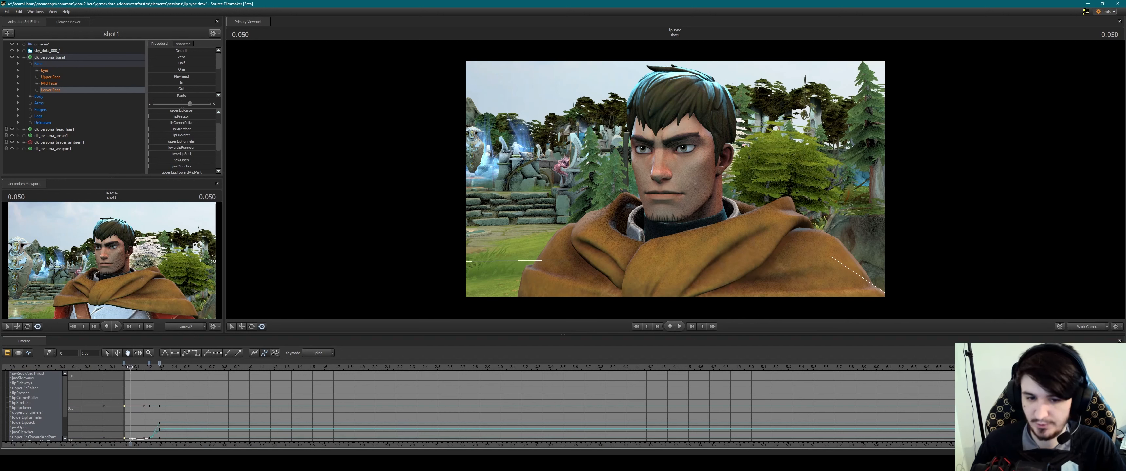
Keyframe the mouth at 0.333 seconds and lower upperLipRaiser and jawOpen to form a narrower, slightly parted shape
drag(130, 367, 165, 370)
scroll(145, 368, up, 5)
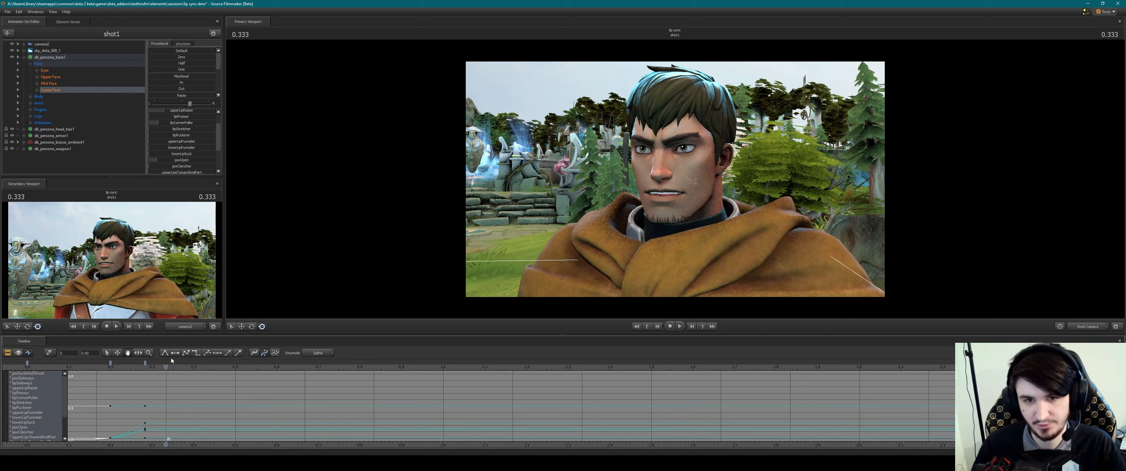
key(m)
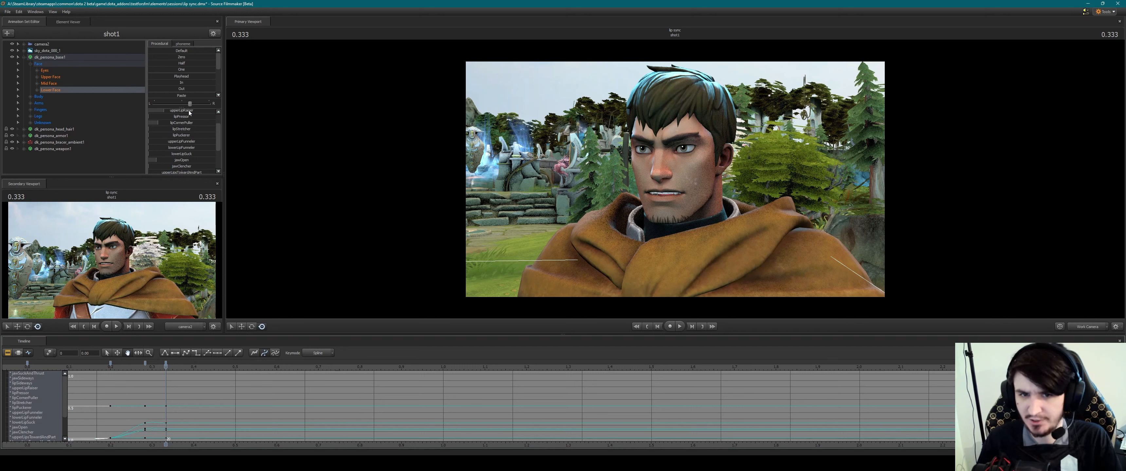
drag(179, 111, 159, 140)
scroll(175, 127, down, 1)
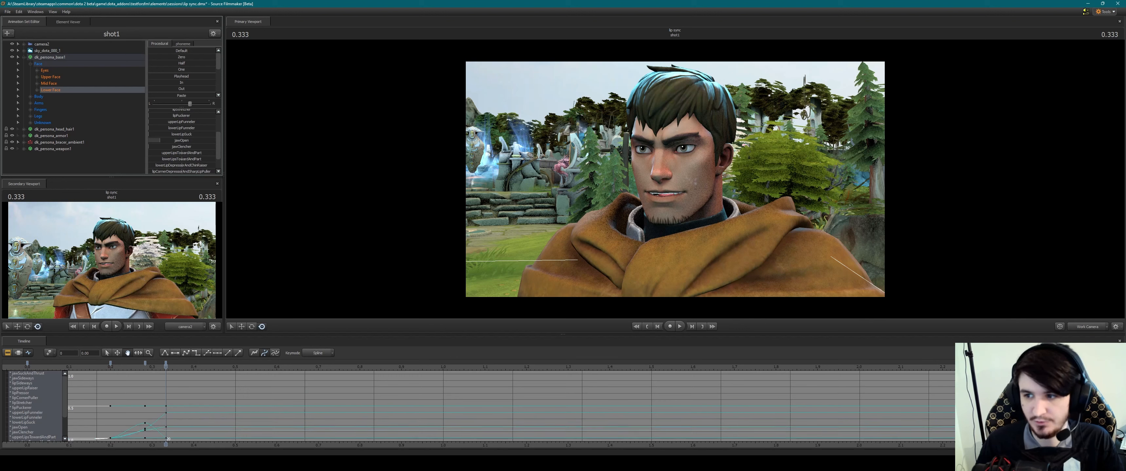
scroll(184, 146, down, 1)
drag(182, 146, 162, 141)
scroll(170, 146, up, 1)
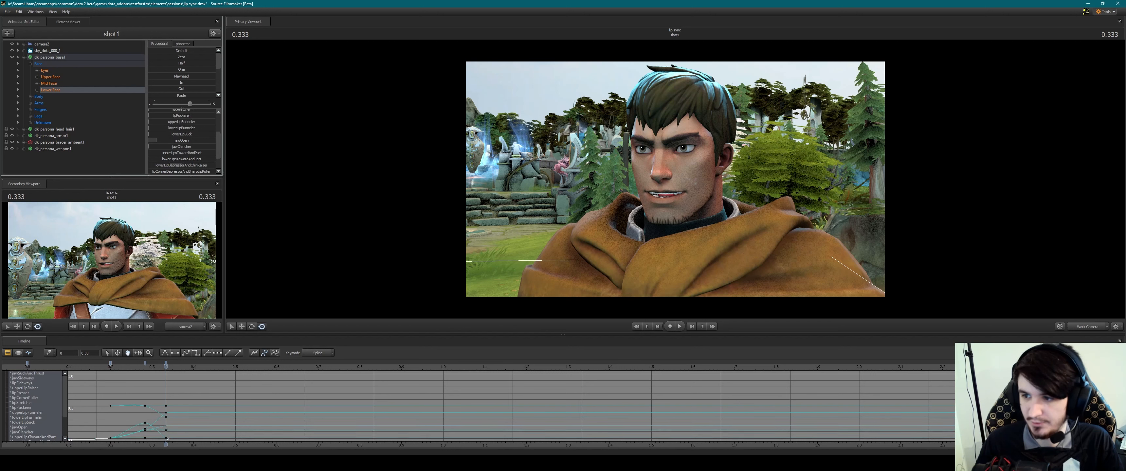
Play back the mouth shapes so far and set the playhead to 0.400 seconds with the curves scaled to fill the graph
drag(163, 364, 125, 366)
key(space)
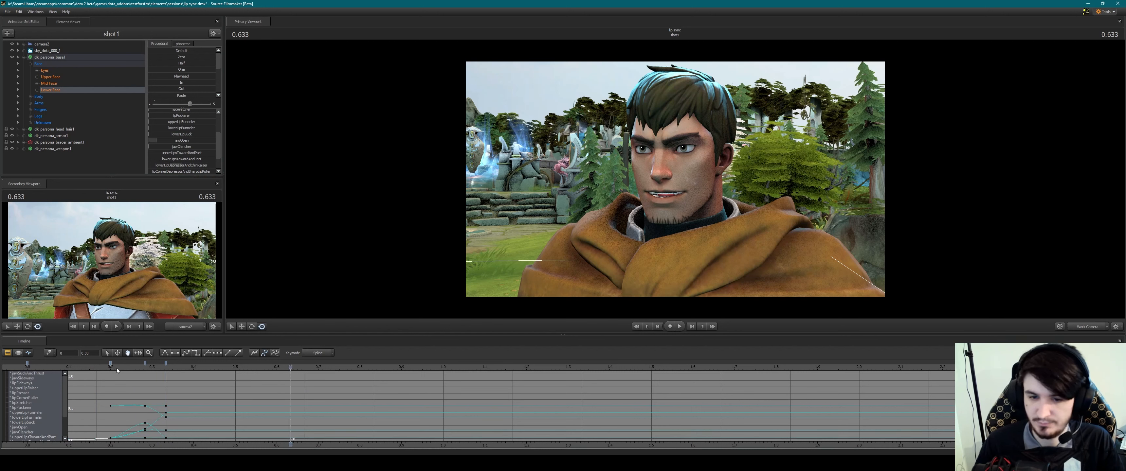
drag(166, 368, 179, 368)
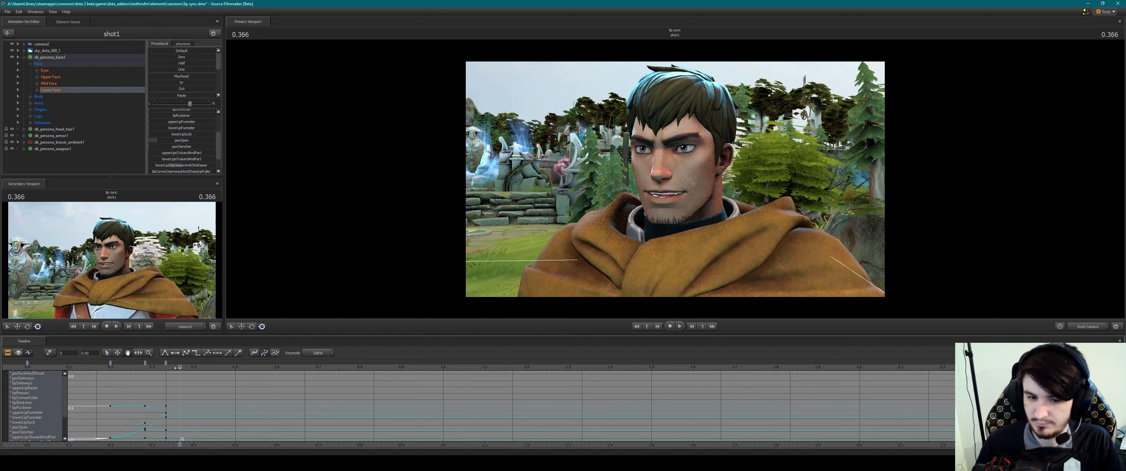
click(273, 353)
mouse_move(172, 368)
mouse_down()
mouse_move(116, 368)
mouse_move(194, 370)
mouse_up()
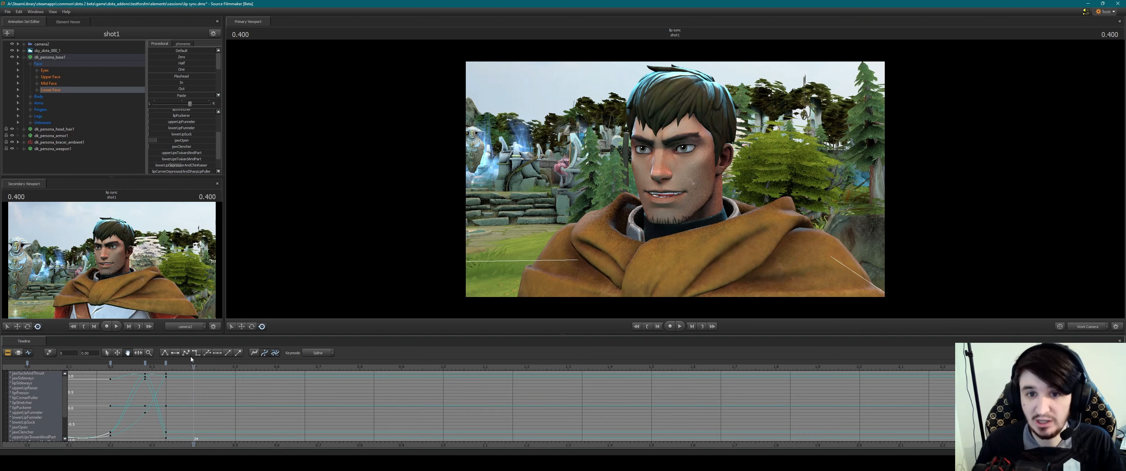
Pose the mouth at 0.400 seconds with bared teeth, reducing lipCornerPuller and nearly closing jawOpen
mouse_move(186, 278)
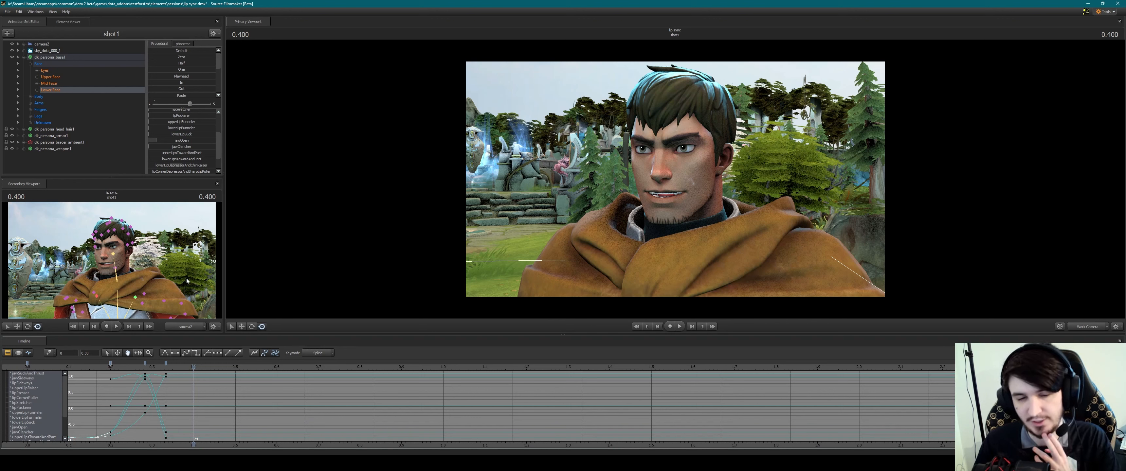
drag(186, 140, 176, 141)
scroll(188, 136, down, 1)
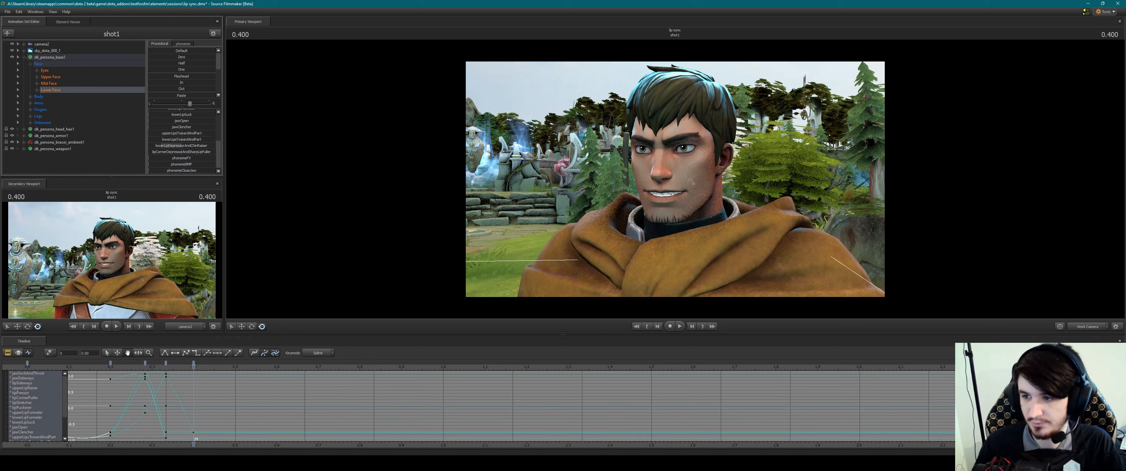
drag(182, 133, 158, 142)
scroll(165, 155, up, 2)
scroll(172, 149, up, 1)
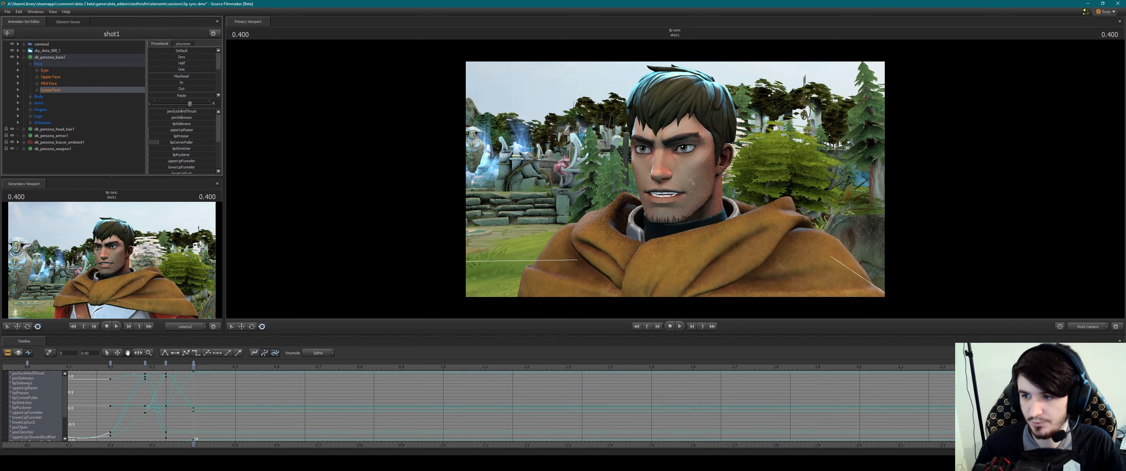
scroll(162, 155, down, 2)
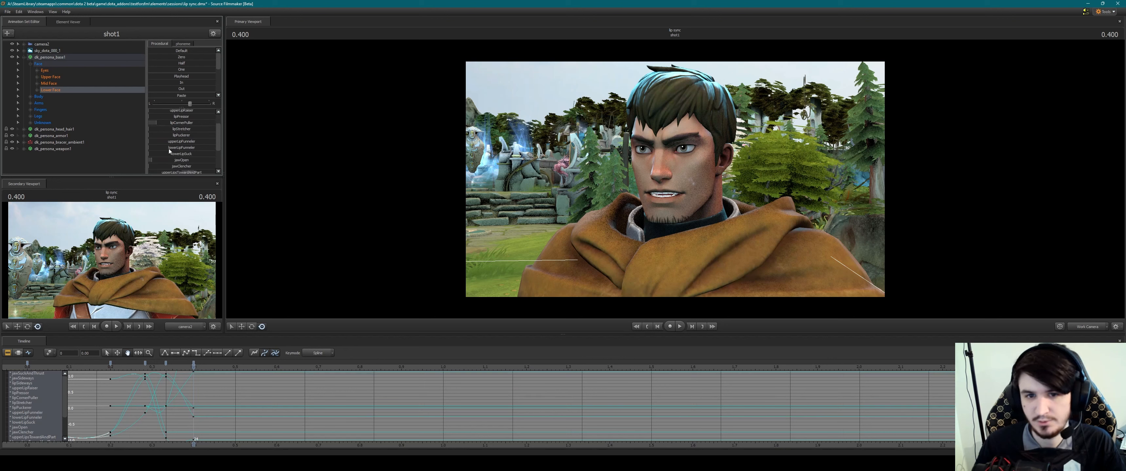
drag(150, 140, 150, 140)
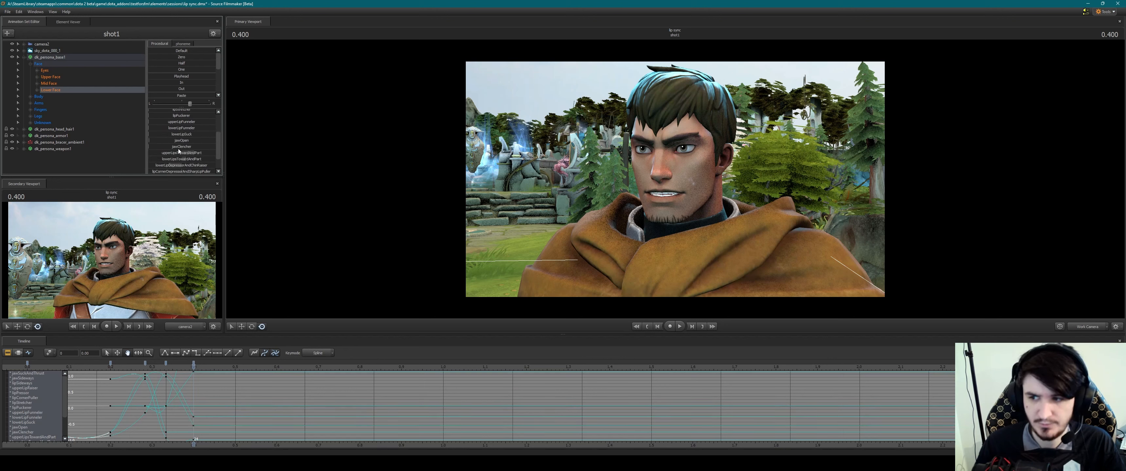
Refine the 0.400-second pose by adjusting upperLipRaiser, lowerLipDepressorAndChinRaiser and the channels that part the lips
scroll(178, 147, up, 3)
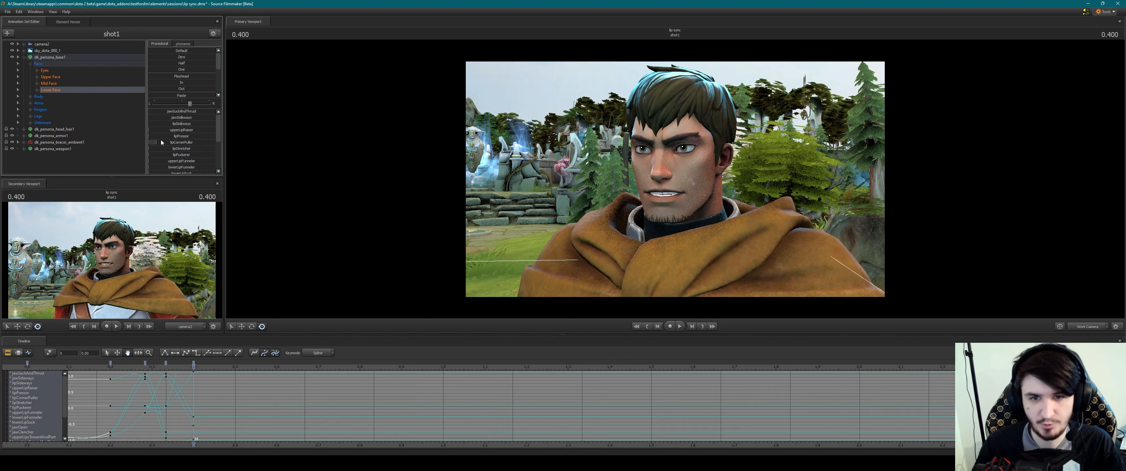
scroll(171, 143, down, 2)
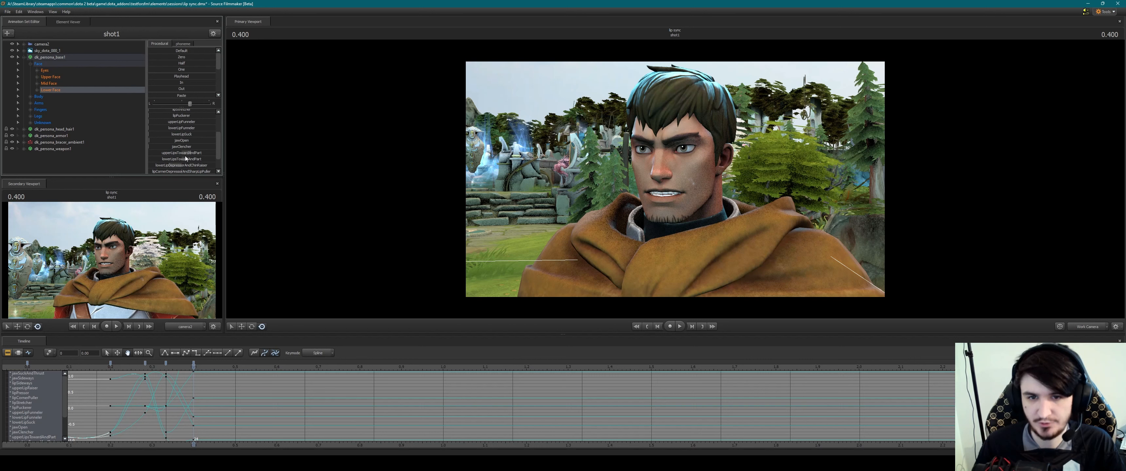
scroll(179, 149, up, 1)
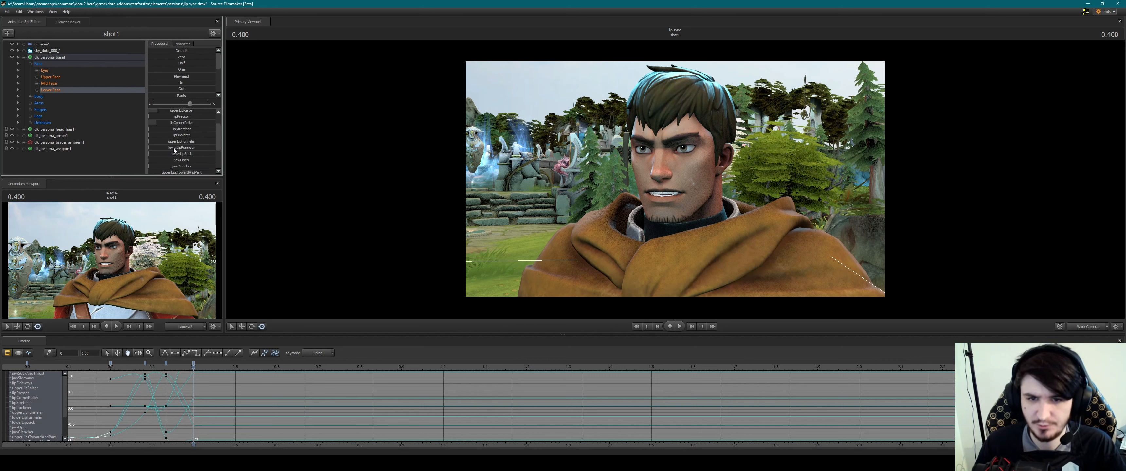
scroll(174, 150, up, 1)
scroll(173, 140, down, 2)
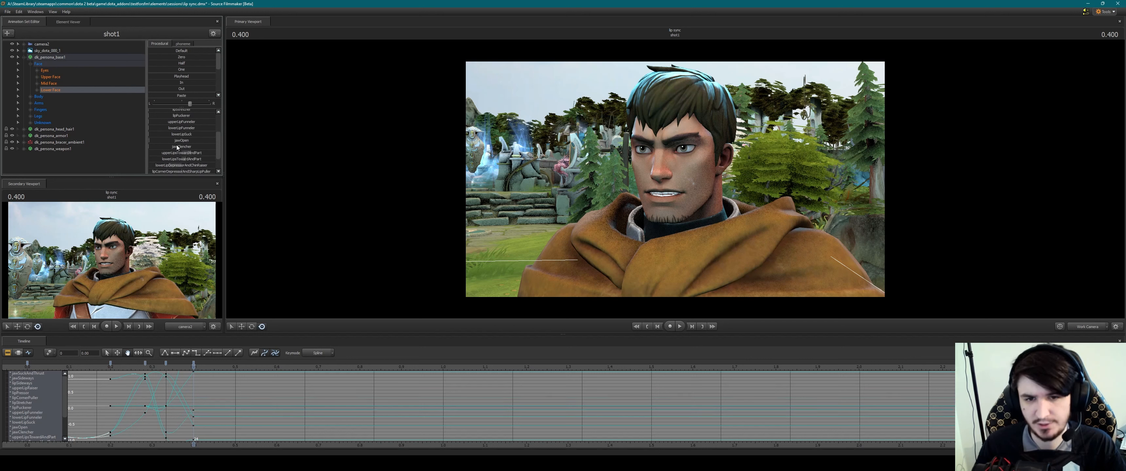
drag(171, 167, 172, 167)
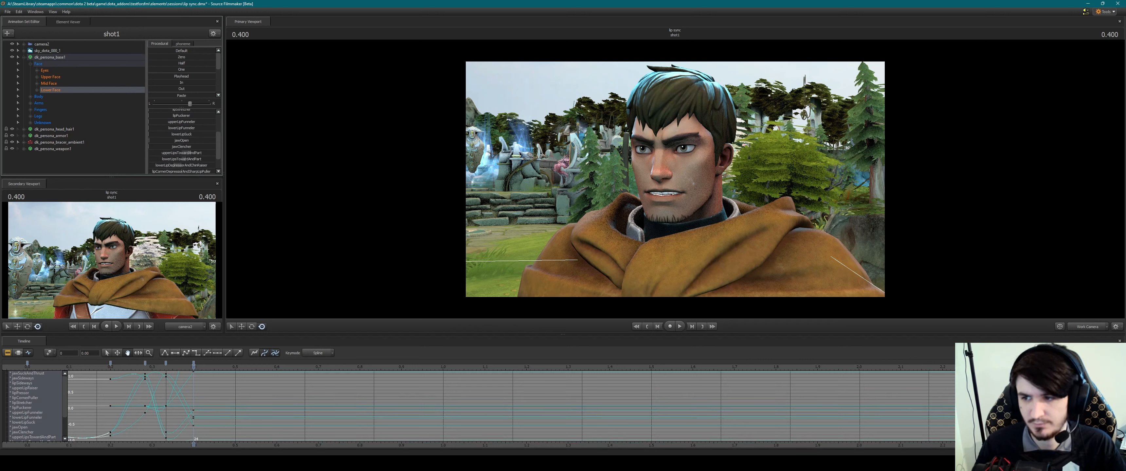
scroll(180, 161, up, 2)
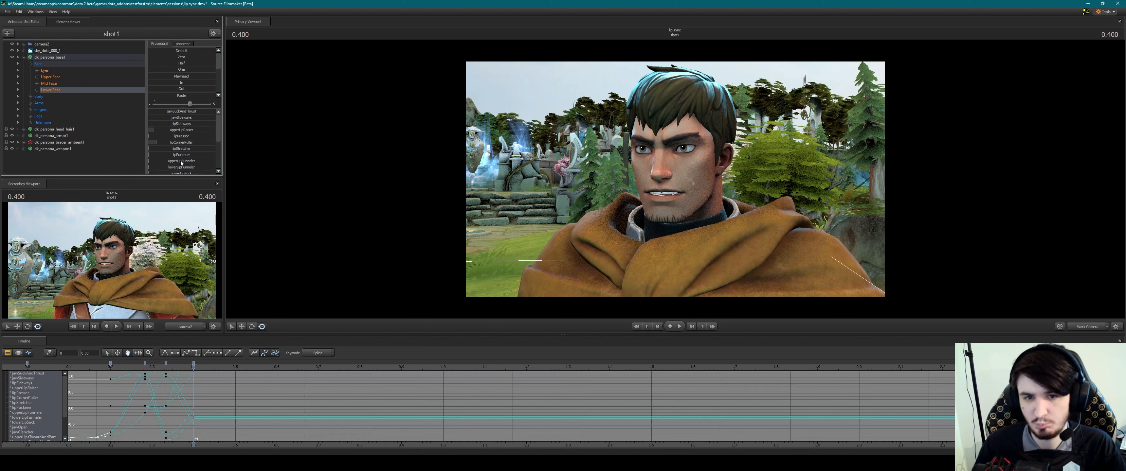
scroll(157, 129, down, 3)
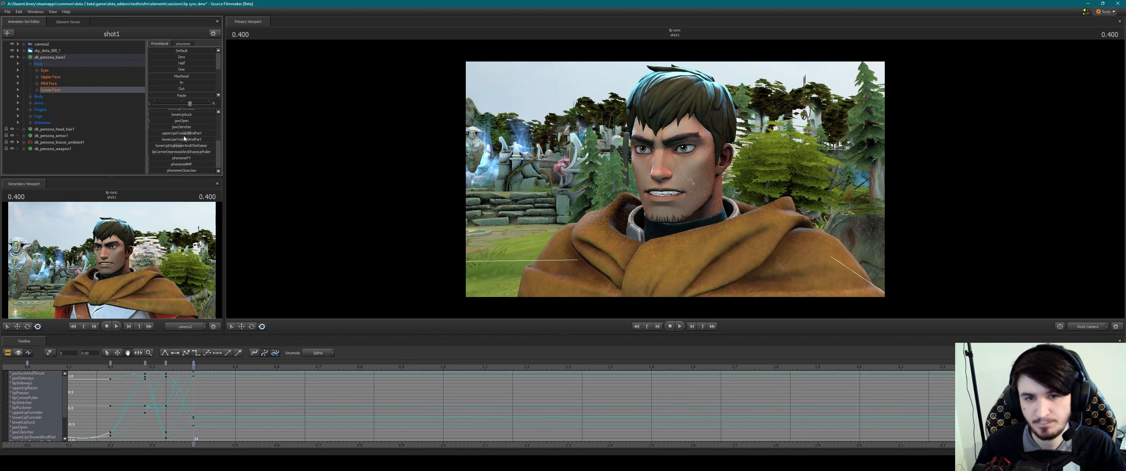
drag(184, 133, 180, 133)
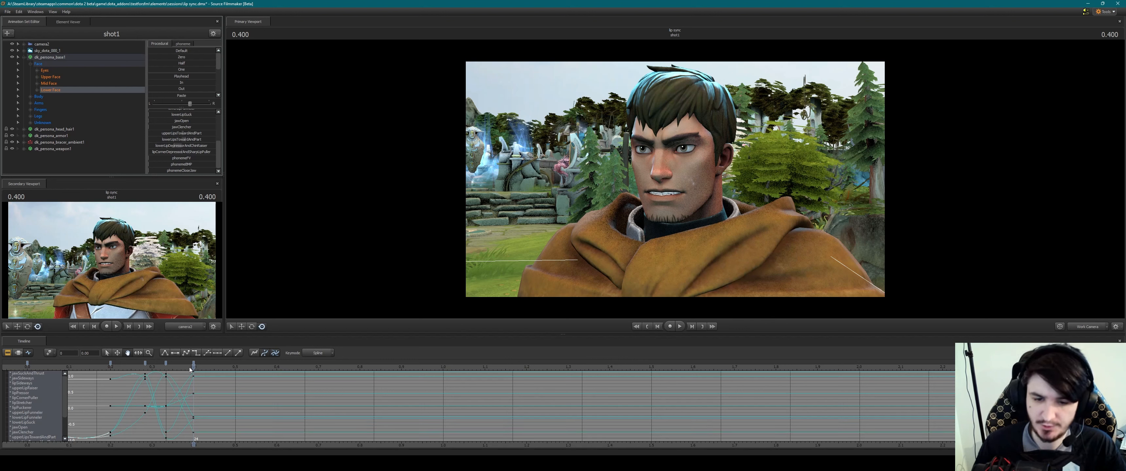
At 0.550 seconds, open the jaw with jawOpen and reset the lip-parting and lowerLipDepressorAndChinRaiser channels to default
drag(192, 366, 257, 368)
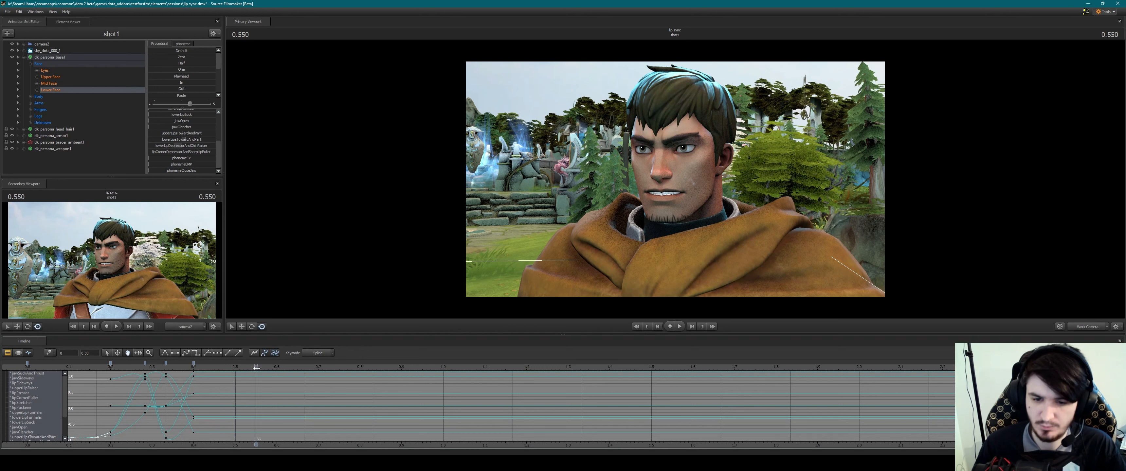
drag(157, 122, 165, 123)
right_click(183, 133)
click(192, 137)
right_click(186, 139)
click(194, 143)
Round the lips at 0.550 seconds by resetting lipCornerPuller to default and raising lipPuckerer strongly
scroll(181, 146, up, 5)
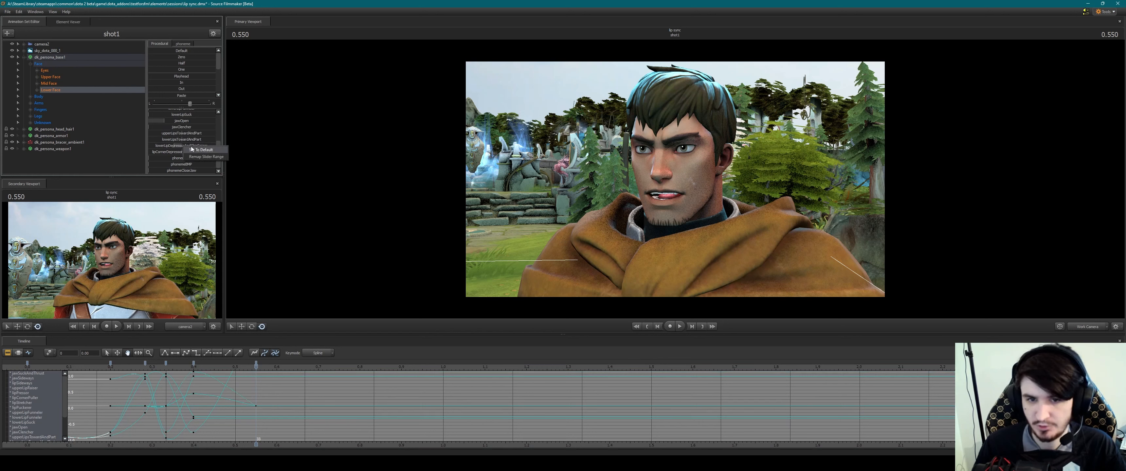
right_click(175, 142)
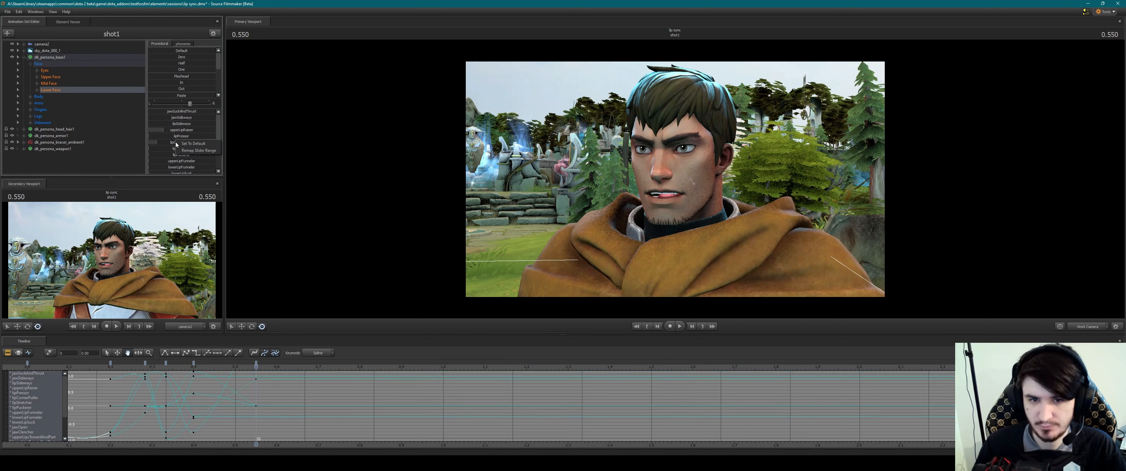
click(181, 145)
scroll(177, 139, down, 1)
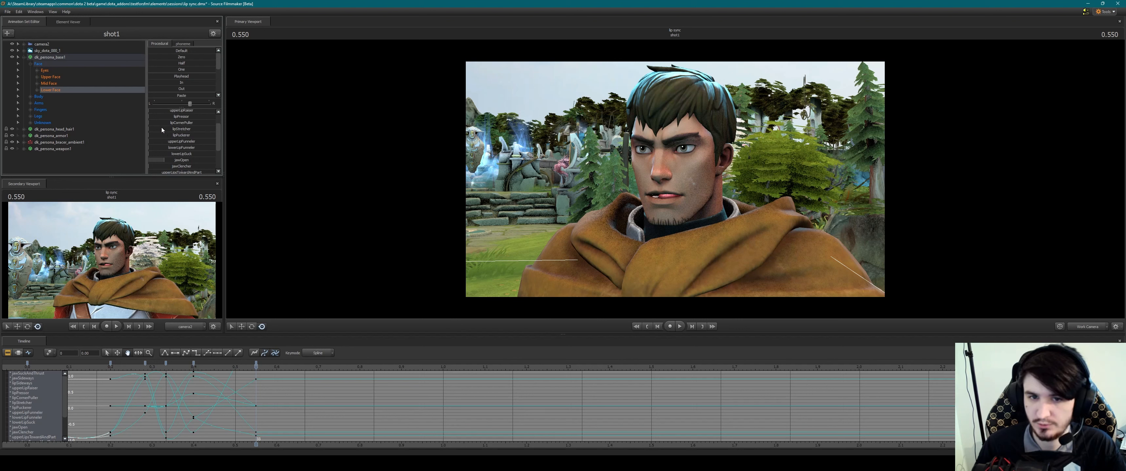
drag(161, 136, 205, 135)
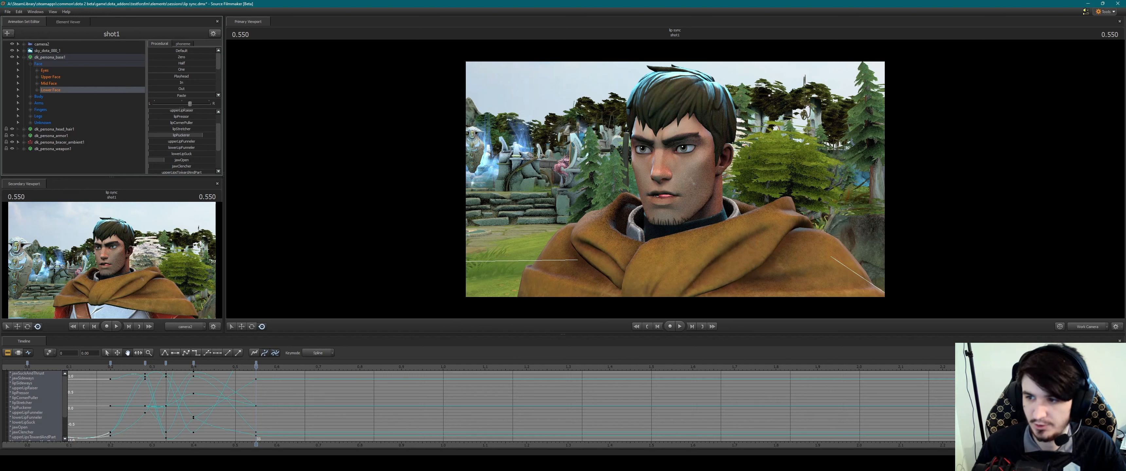
Scrub through the keyed mouth shapes to review their transitions, ending on the 0.400-second pose
click(117, 365)
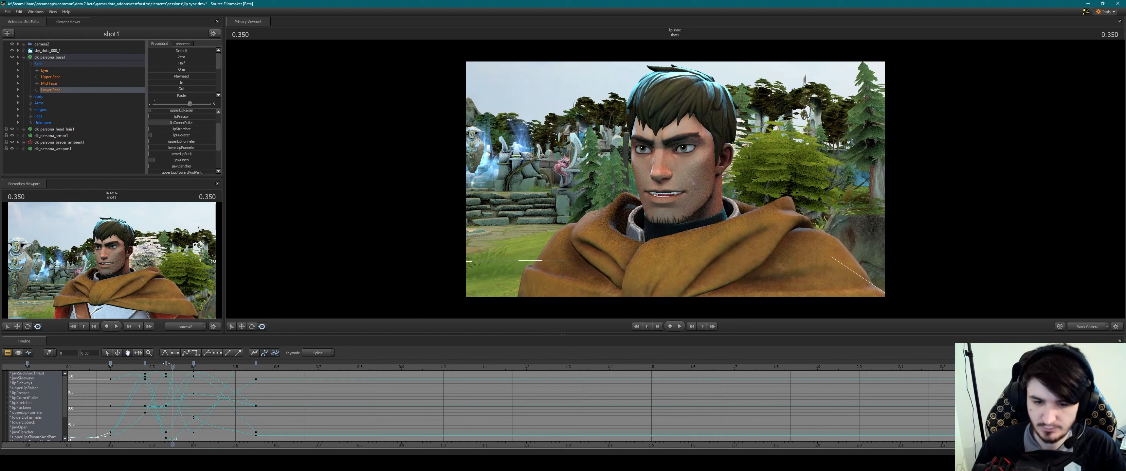
drag(117, 365, 256, 373)
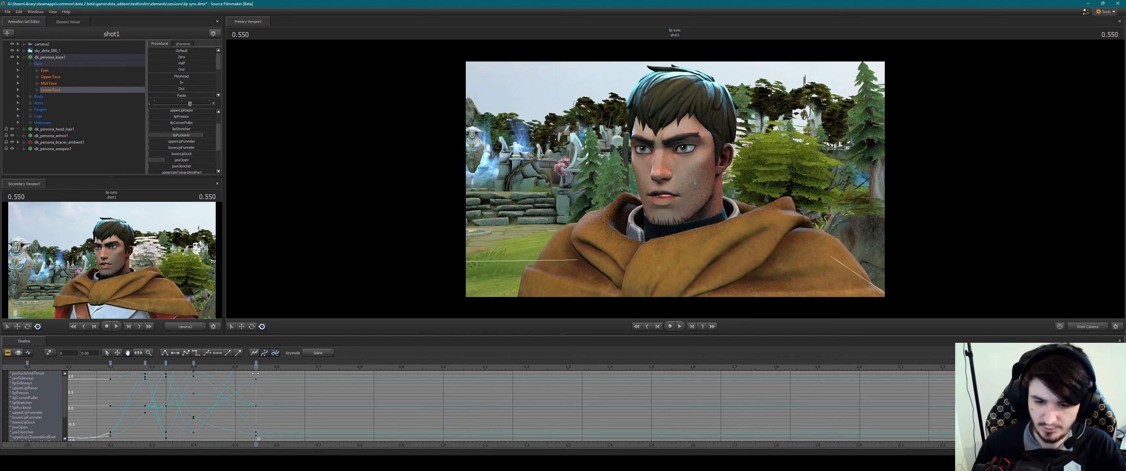
click(194, 367)
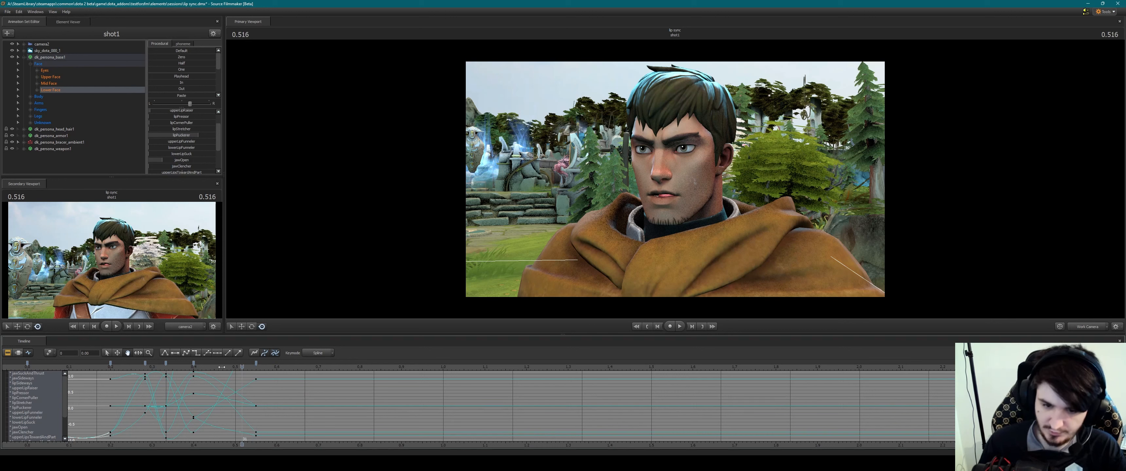
click(148, 367)
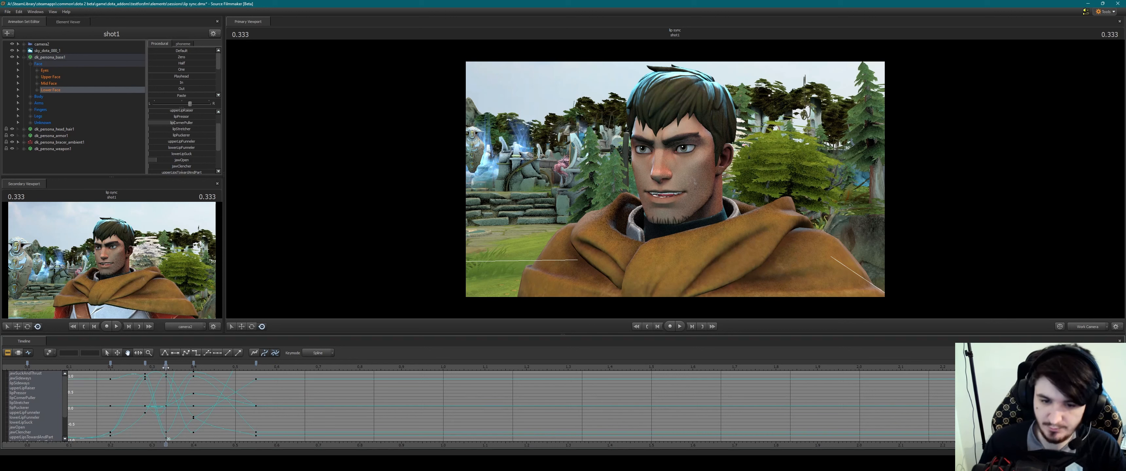
mouse_move(146, 370)
mouse_down()
mouse_move(114, 370)
mouse_move(132, 370)
mouse_up()
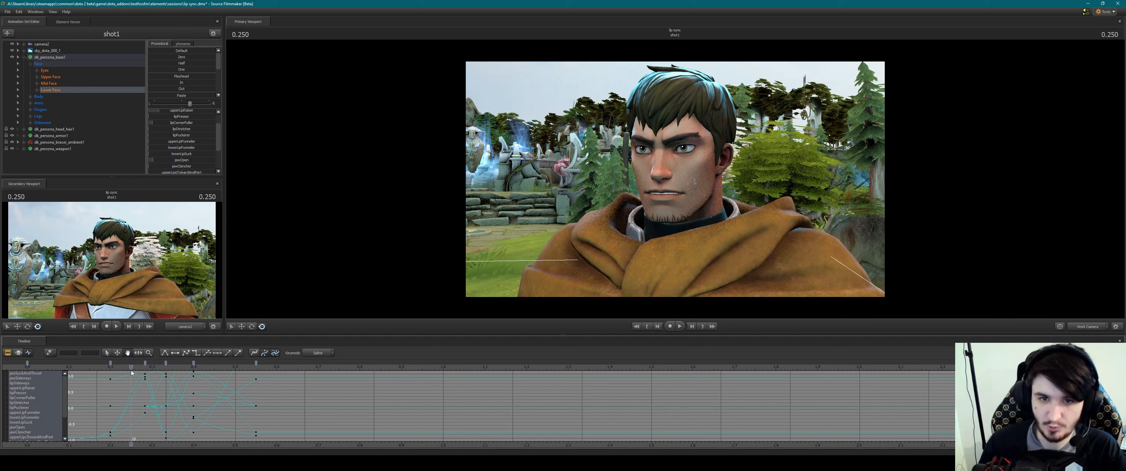
click(194, 369)
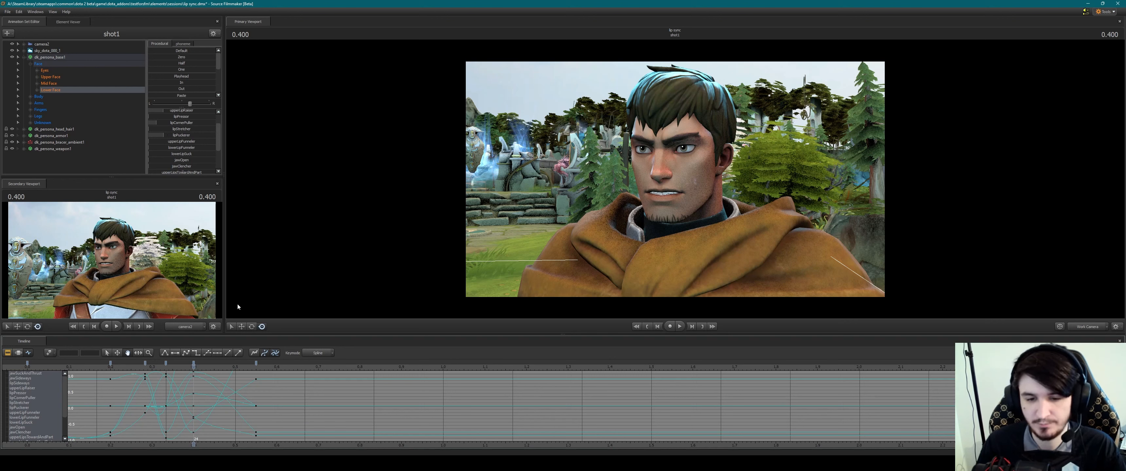
At 0.666 seconds, reset lipPuckerer and jawOpen to default and adjust lowerLipDepressorAndChinRaiser for the closing mouth shape
drag(194, 366, 490, 367)
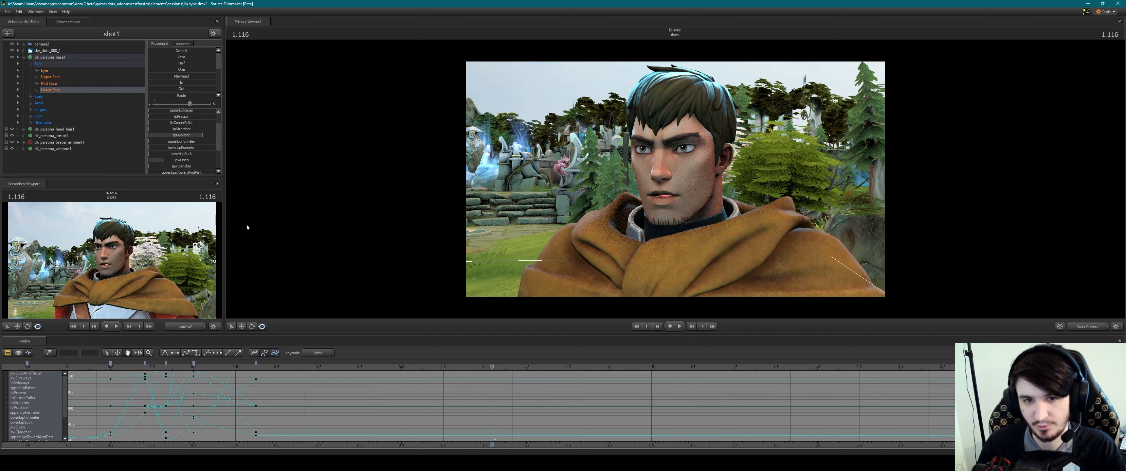
click(257, 366)
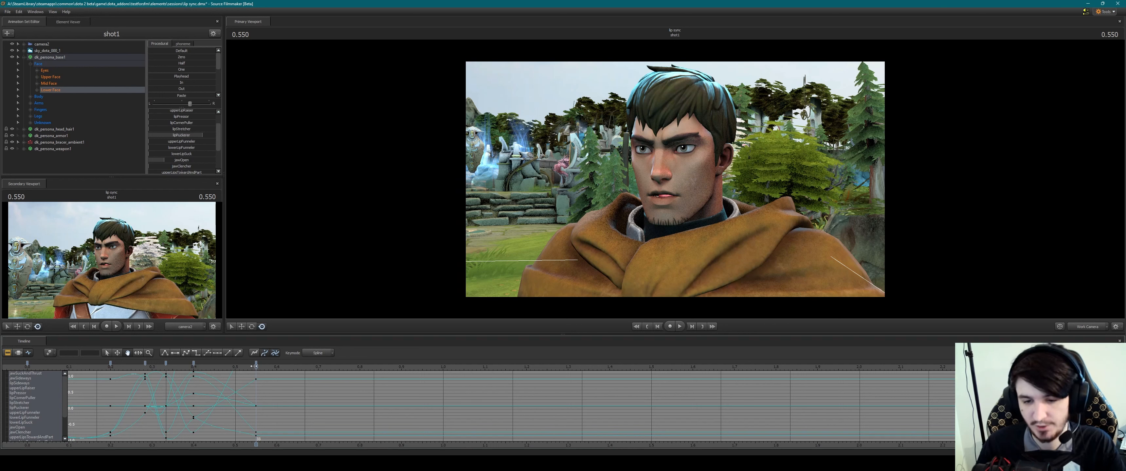
drag(256, 366, 307, 366)
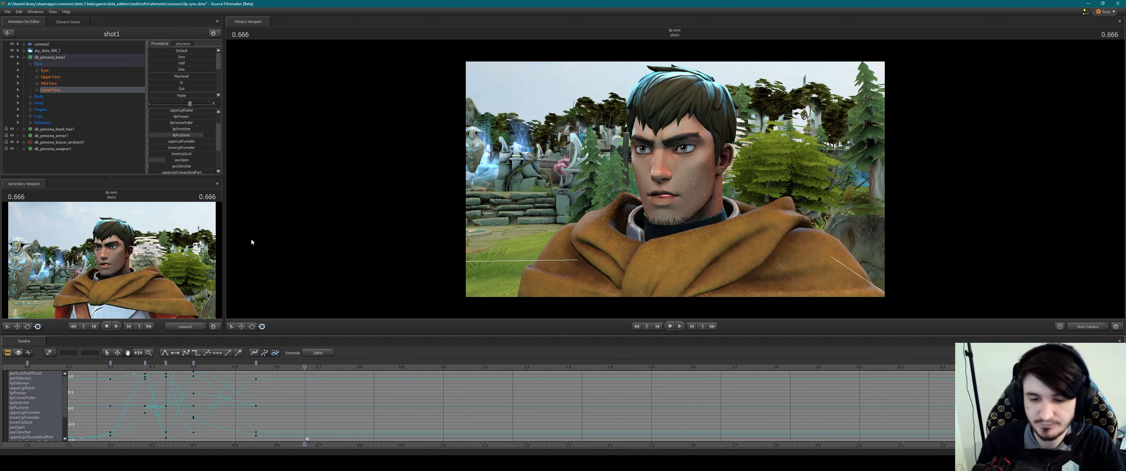
mouse_move(292, 367)
mouse_down()
mouse_move(248, 366)
mouse_move(301, 365)
mouse_up()
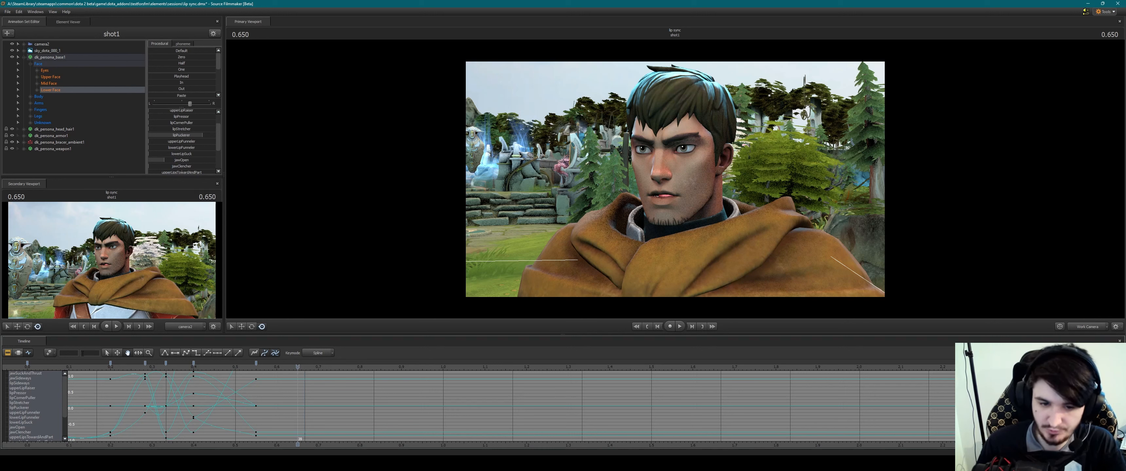
drag(302, 368, 308, 366)
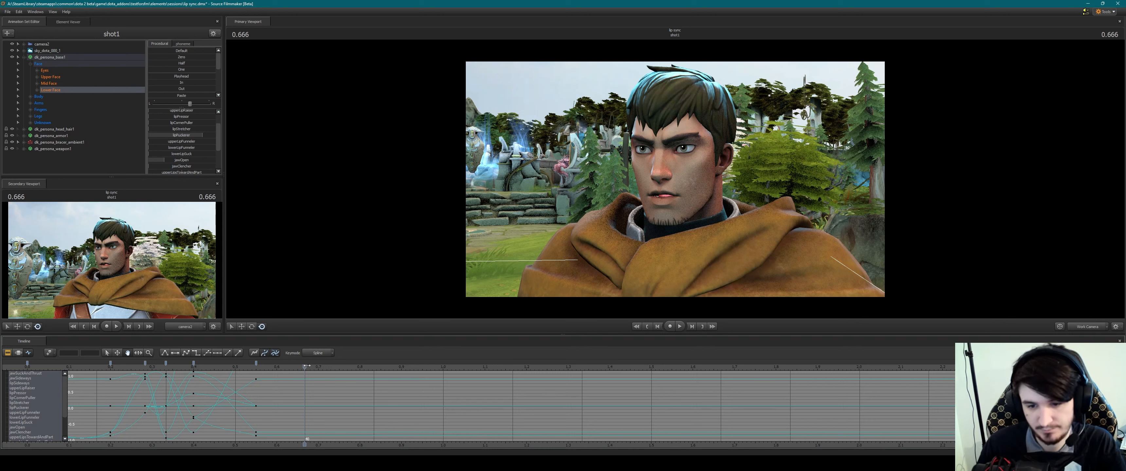
drag(180, 137, 173, 165)
scroll(180, 158, down, 1)
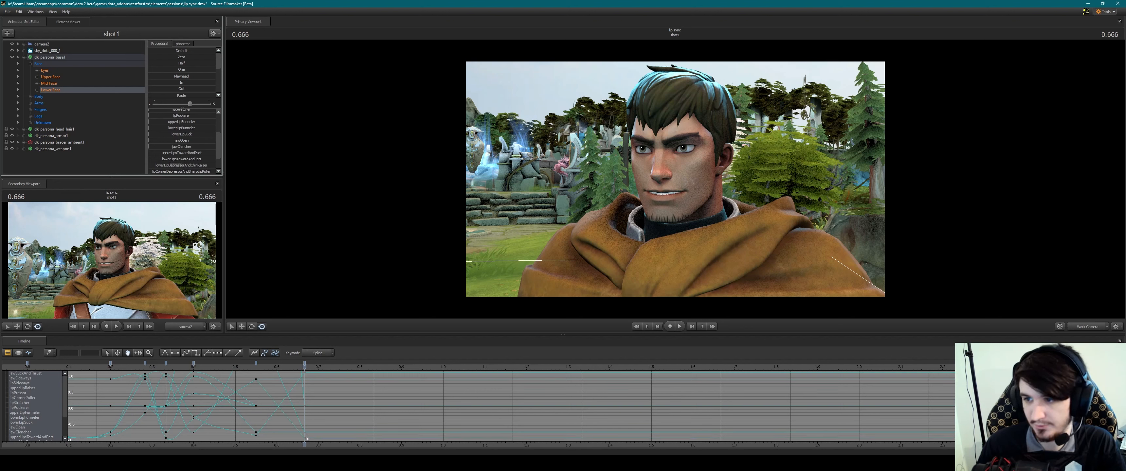
Play the shot from near its start to review the lip sync including the 0.666-second mouth shape
click(76, 367)
key(space)
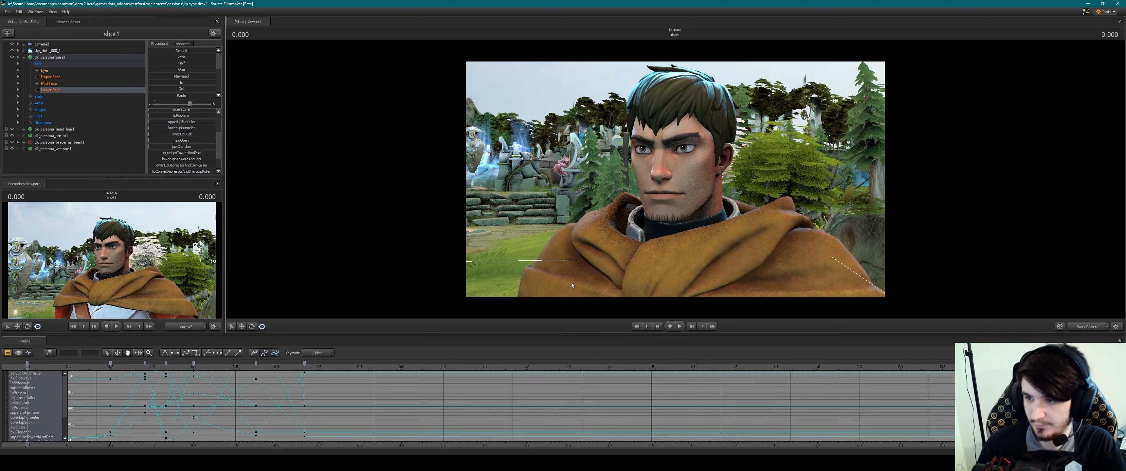
key(space)
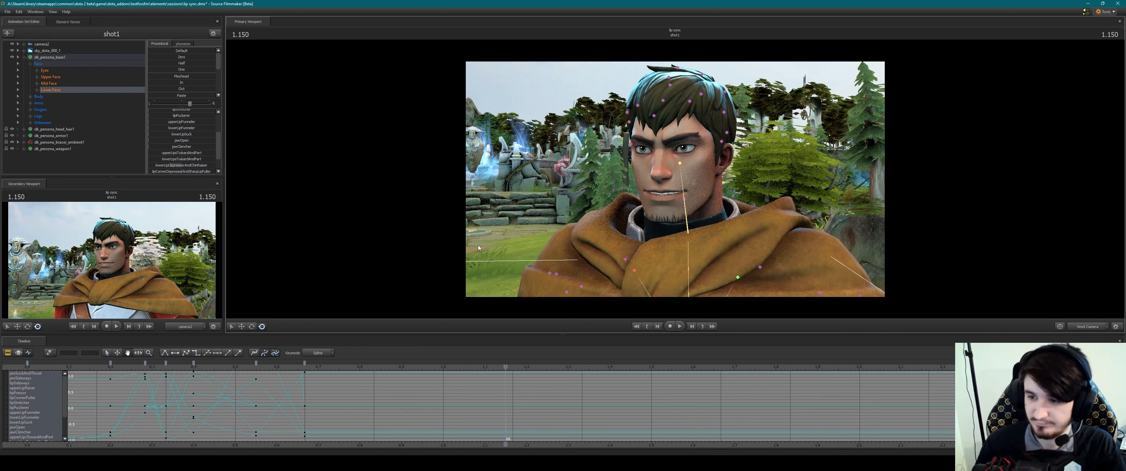
Shift the keyed 0.550-second mouth pose slightly earlier in the graph, play the animation to check its timing, and return to 0.000
middle_drag(223, 388, 316, 390)
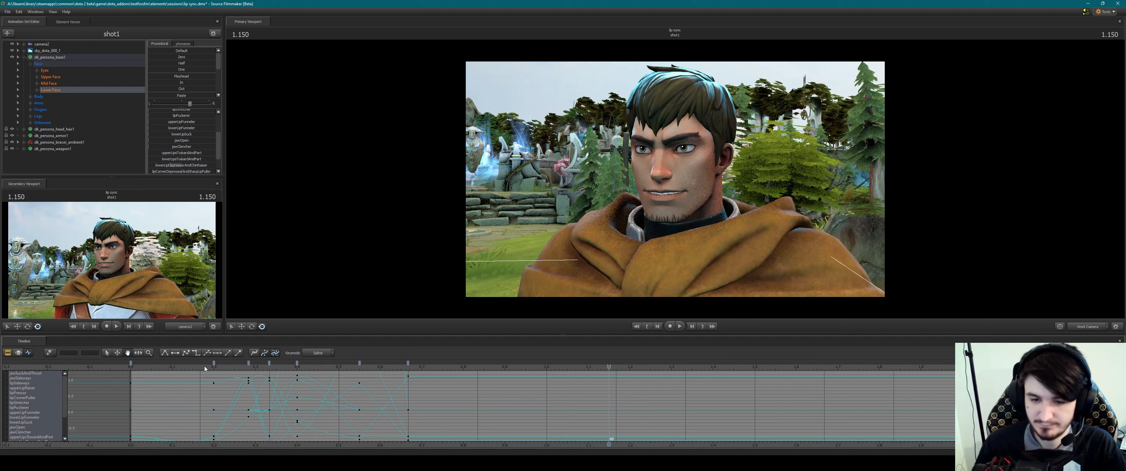
click(297, 365)
drag(299, 365, 191, 370)
key(space)
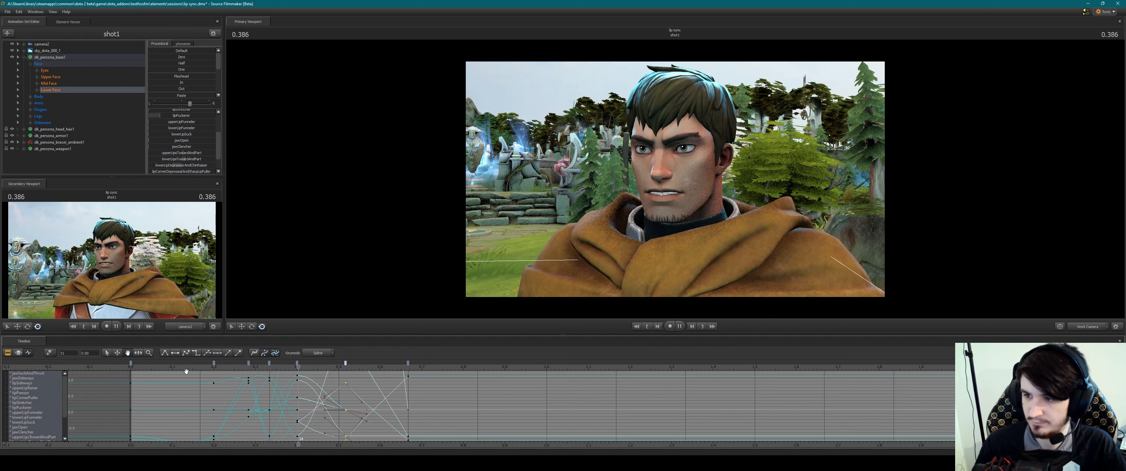
key(space)
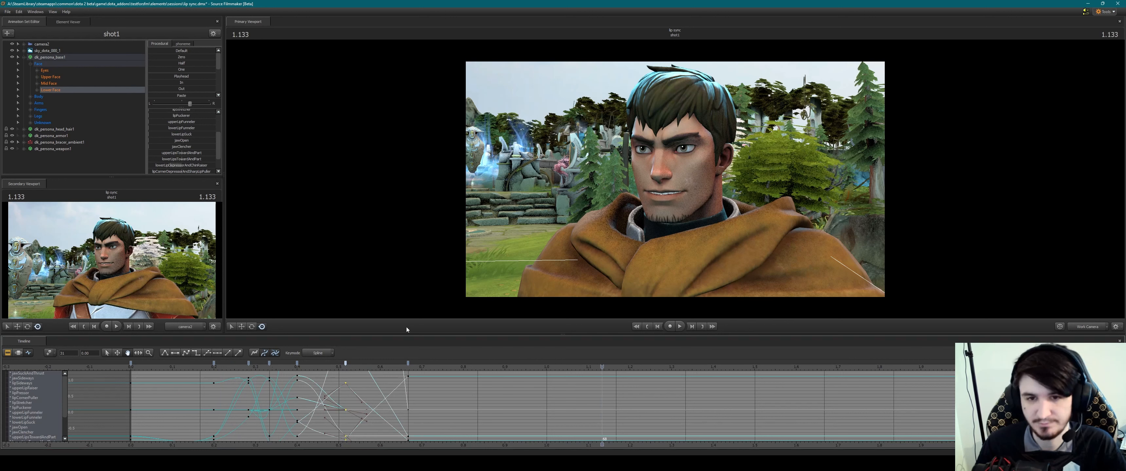
click(648, 327)
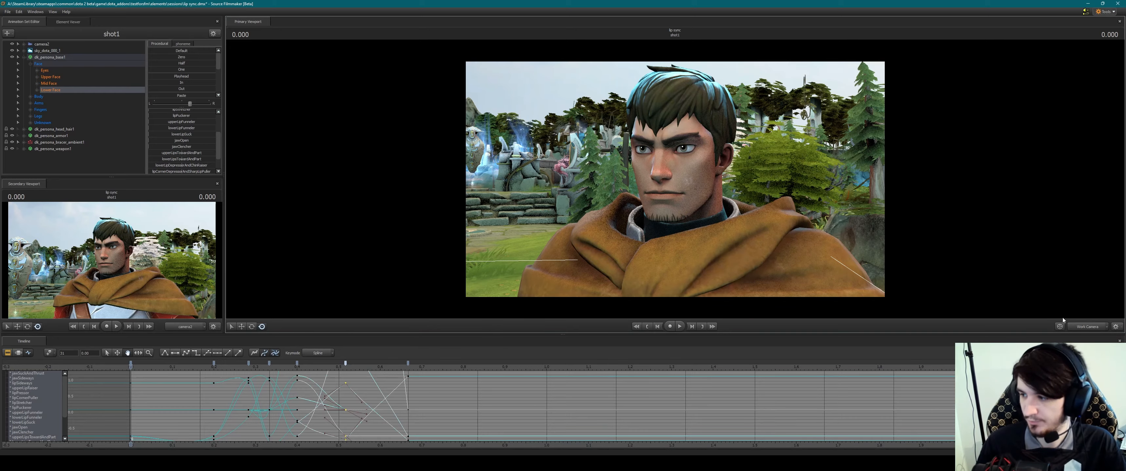
Check the shot through camera1, switch back to the work camera, and frame the whole character in the primary viewport
click(1078, 328)
right_click(699, 227)
click(1083, 328)
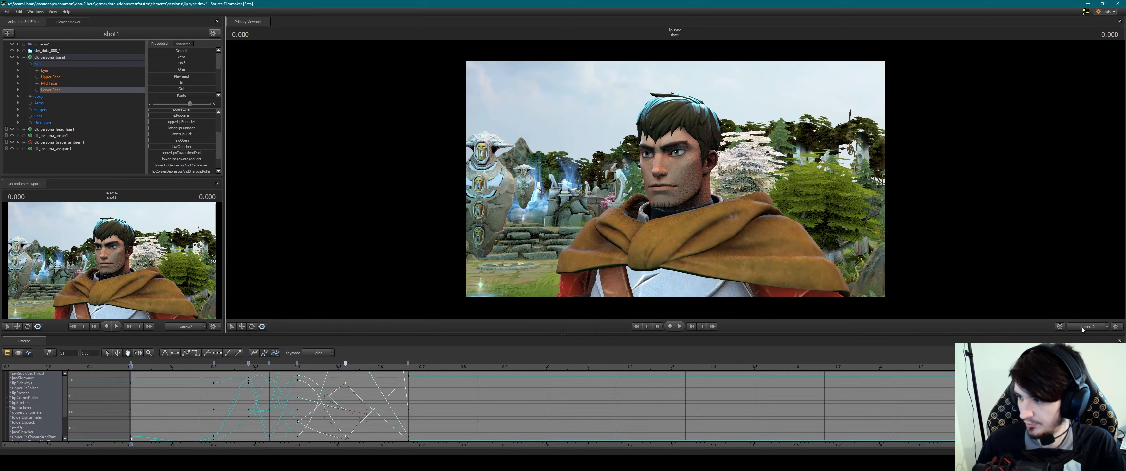
key(s)
drag(675, 179, 732, 232)
key(s)
Create an animation set for a new particle system, filtering the particle definitions by "wall" and choosing dark_seer_wall_of_replica
click(23, 56)
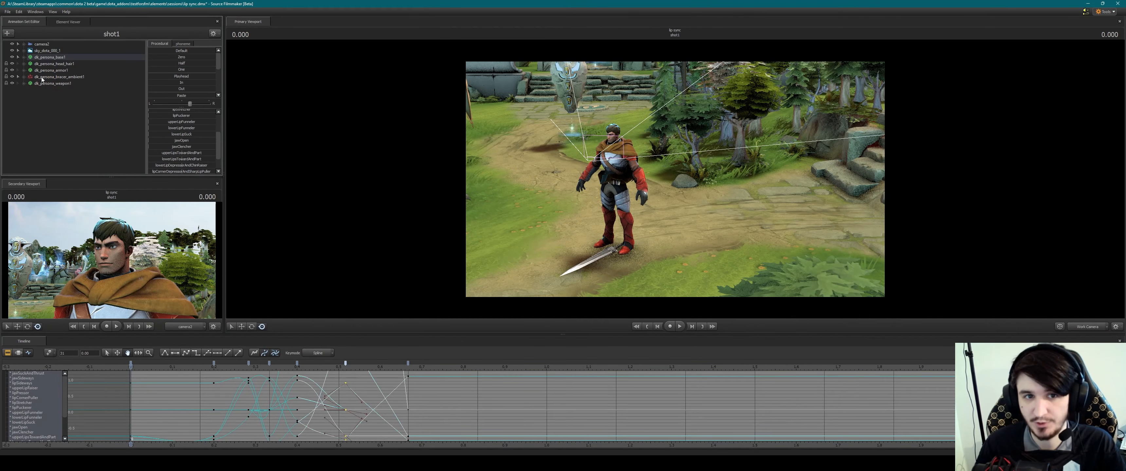
click(71, 105)
right_click(71, 105)
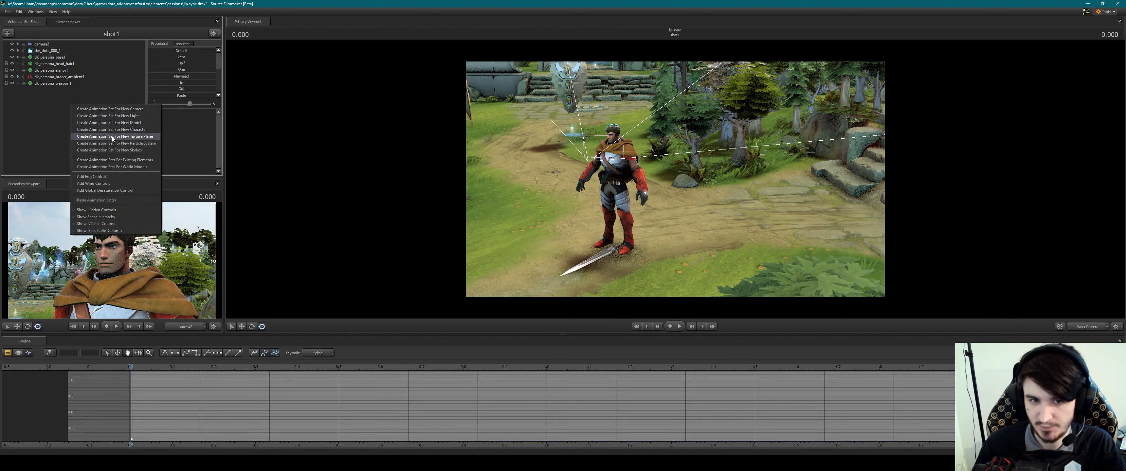
click(140, 144)
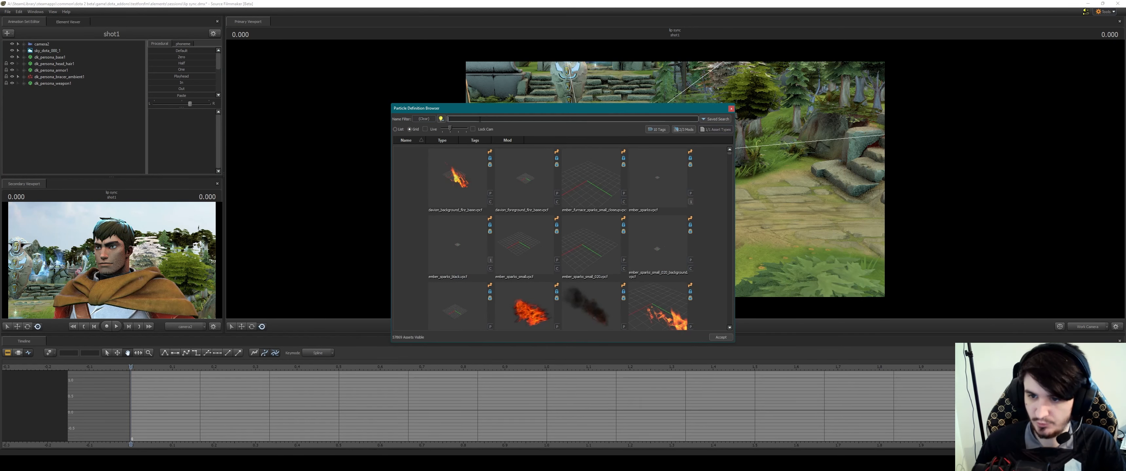
text(wall)
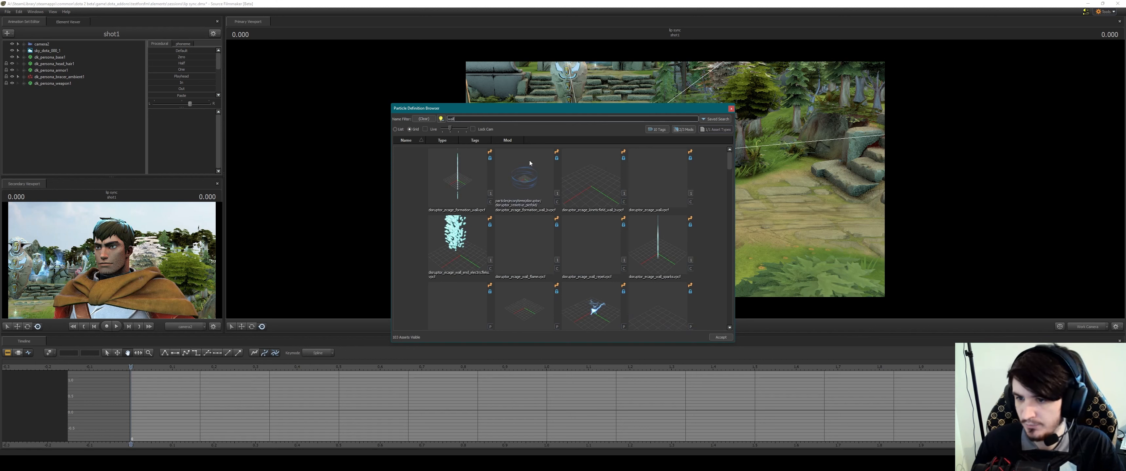
scroll(546, 185, down, 5)
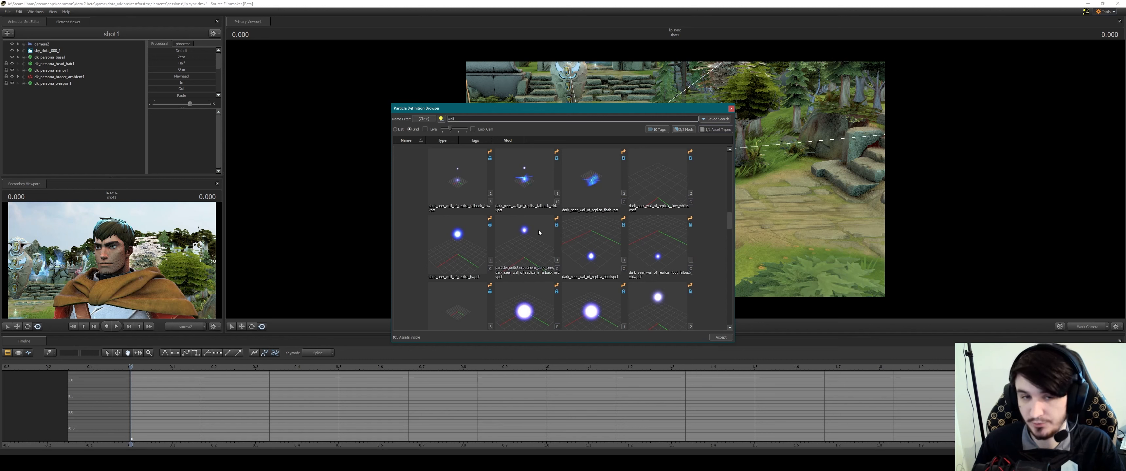
scroll(539, 233, up, 3)
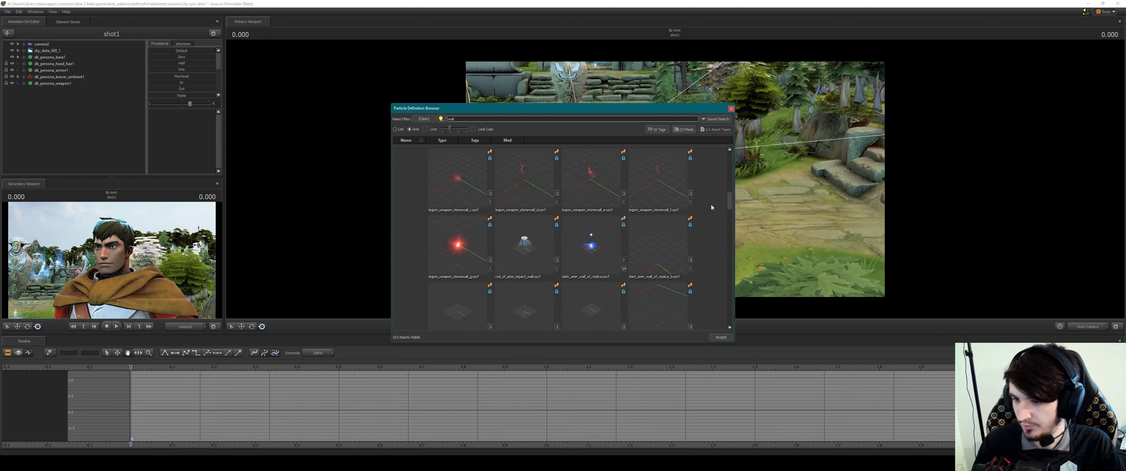
double_click(591, 246)
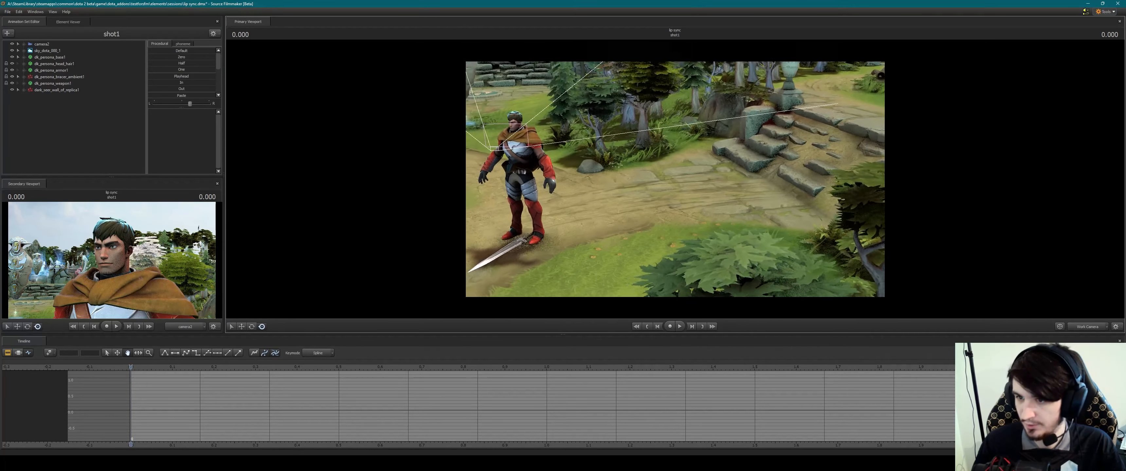
Select the dark_seer_wall_of_replica1 particle set and move its control points onto the dirt path beside the character
mouse_move(697, 233)
mouse_down()
mouse_move(682, 197)
mouse_move(752, 267)
mouse_move(698, 234)
mouse_up()
click(76, 90)
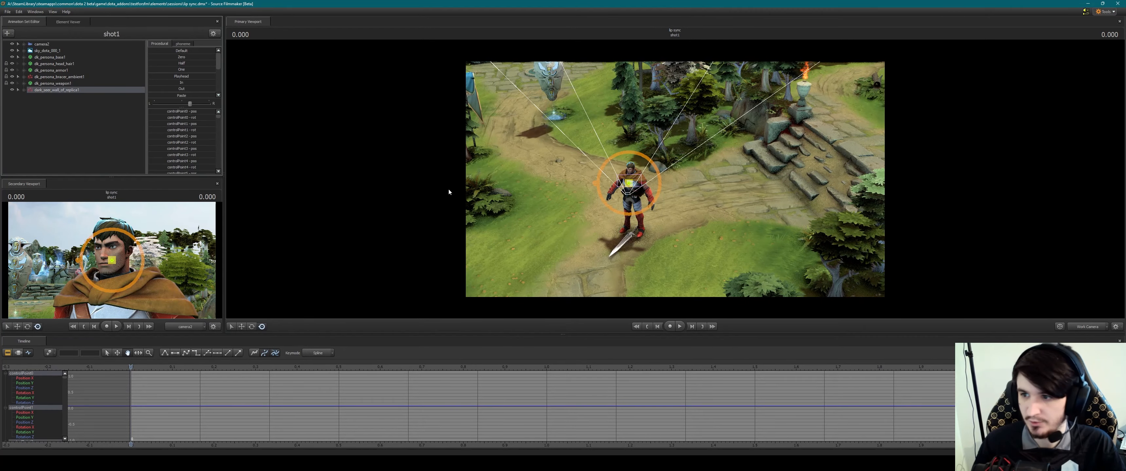
drag(568, 206, 607, 158)
drag(675, 179, 734, 247)
click(242, 327)
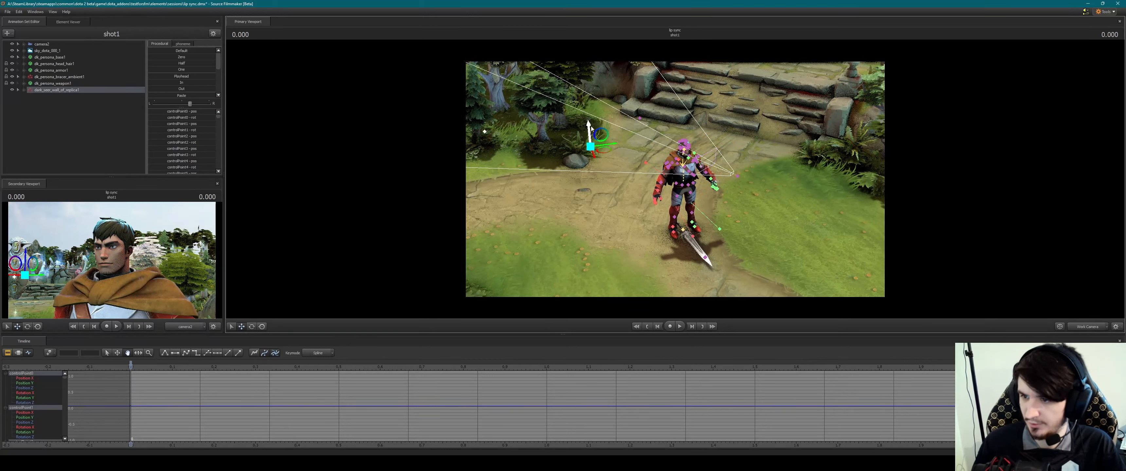
click(593, 137)
click(585, 144)
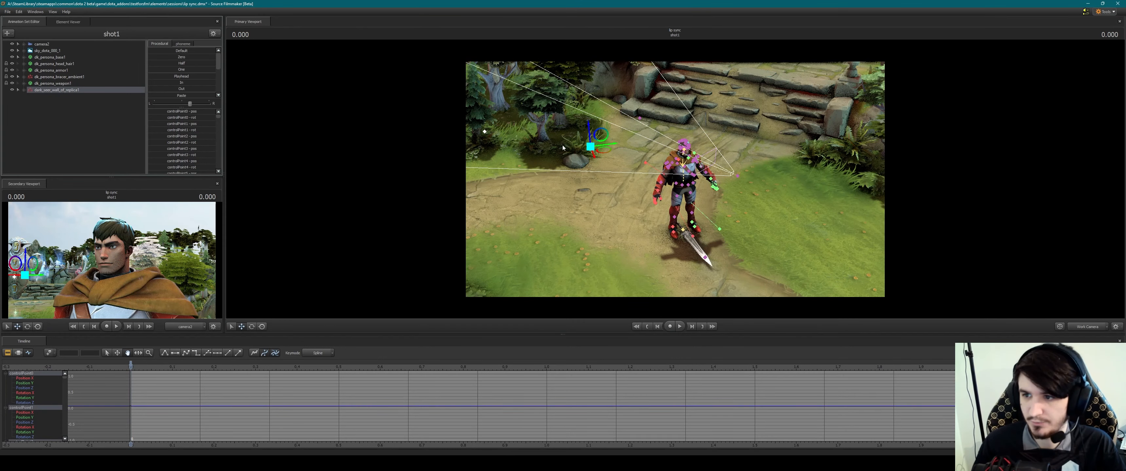
drag(572, 177, 558, 193)
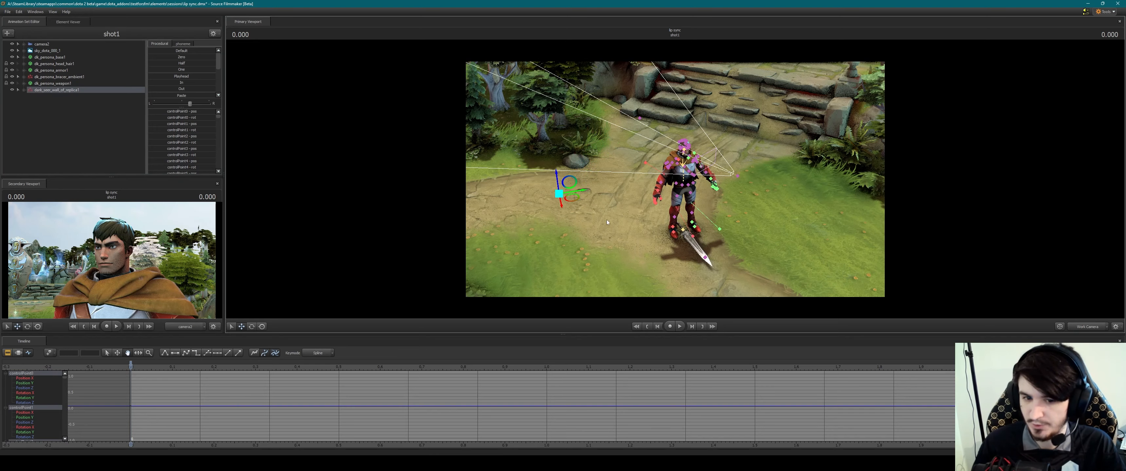
Play the shot from the beginning to review how the wall particle effect emits near the character
drag(687, 164, 615, 224)
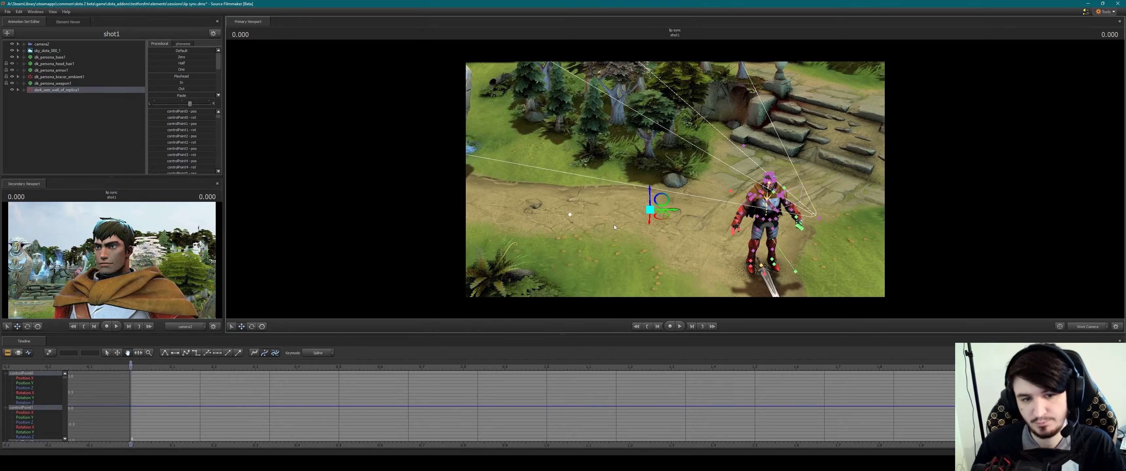
key(space)
key(space)
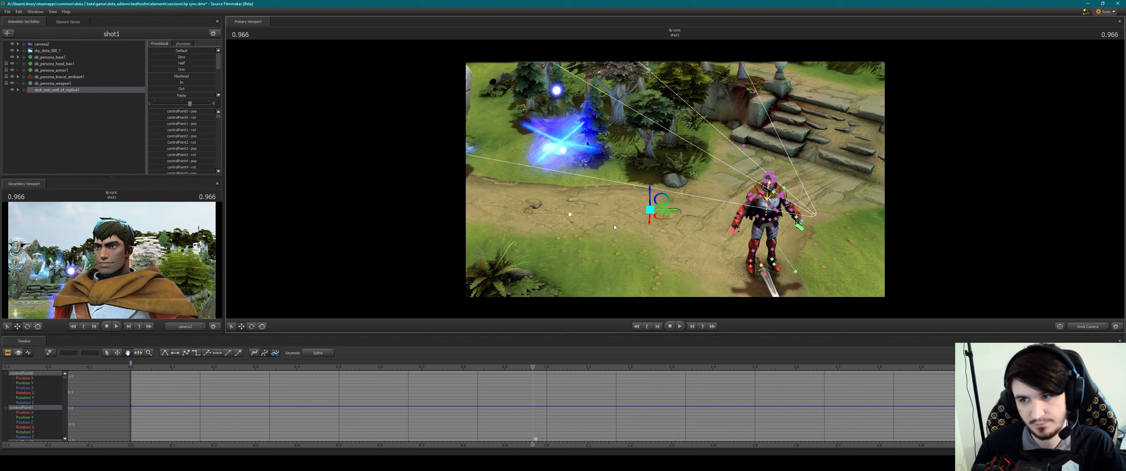
key(space)
click(648, 327)
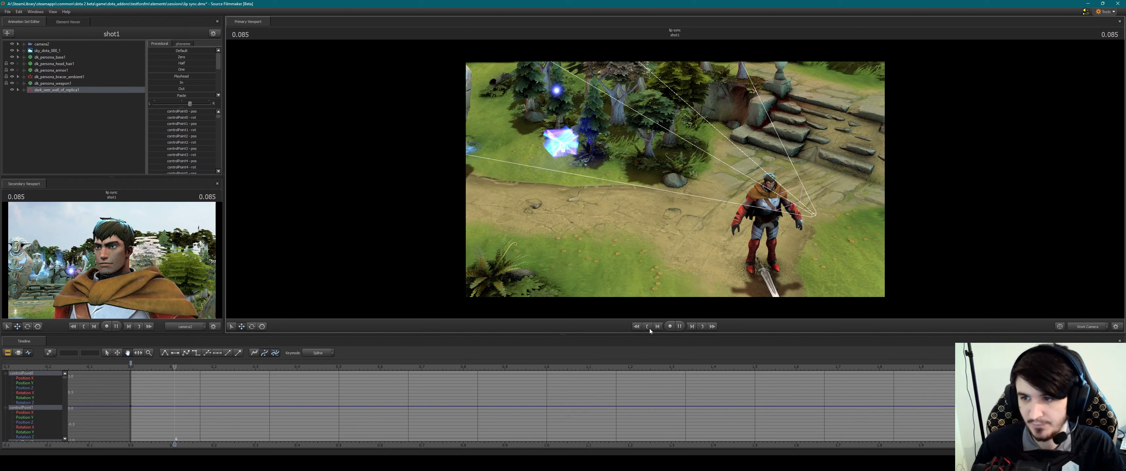
key(space)
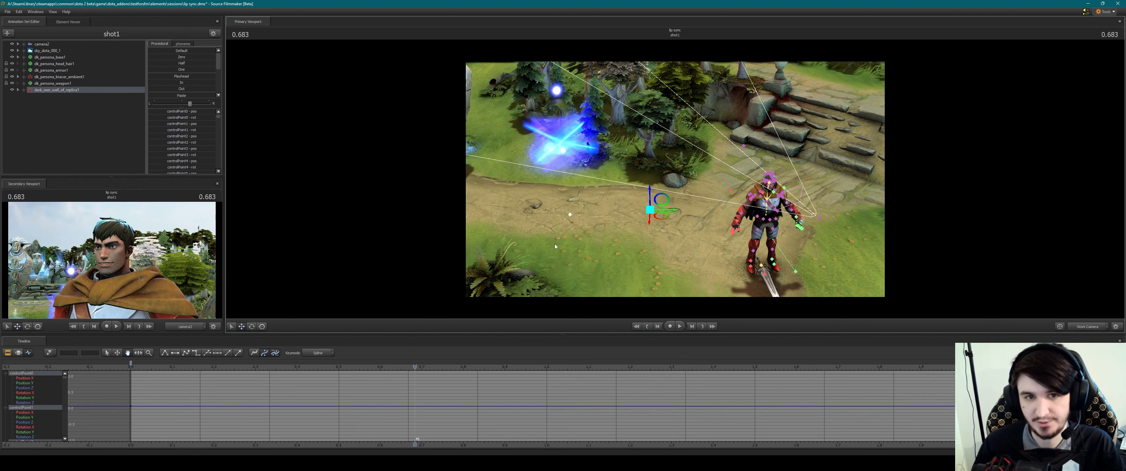
Set the start time of the dark_seer_wall_of_replica1 particle system to -1
right_click(56, 91)
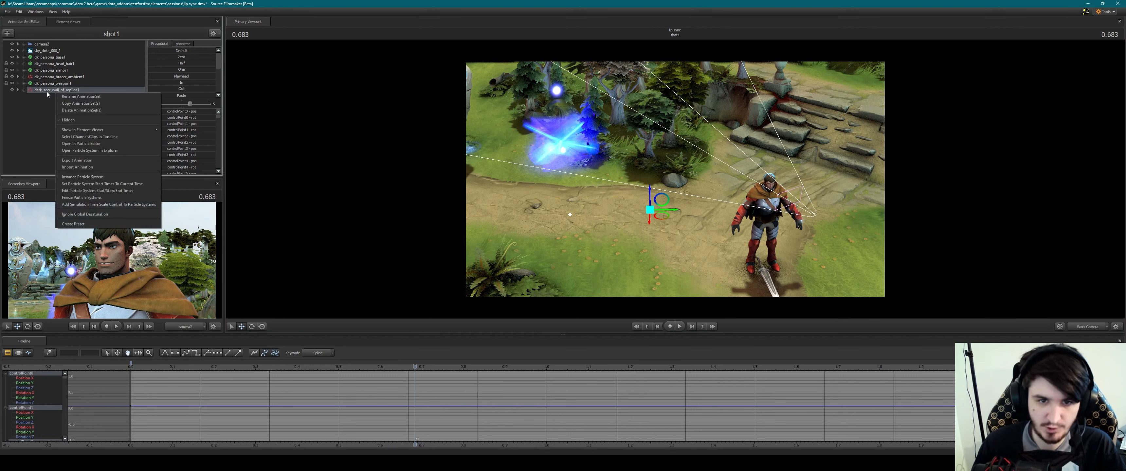
click(117, 193)
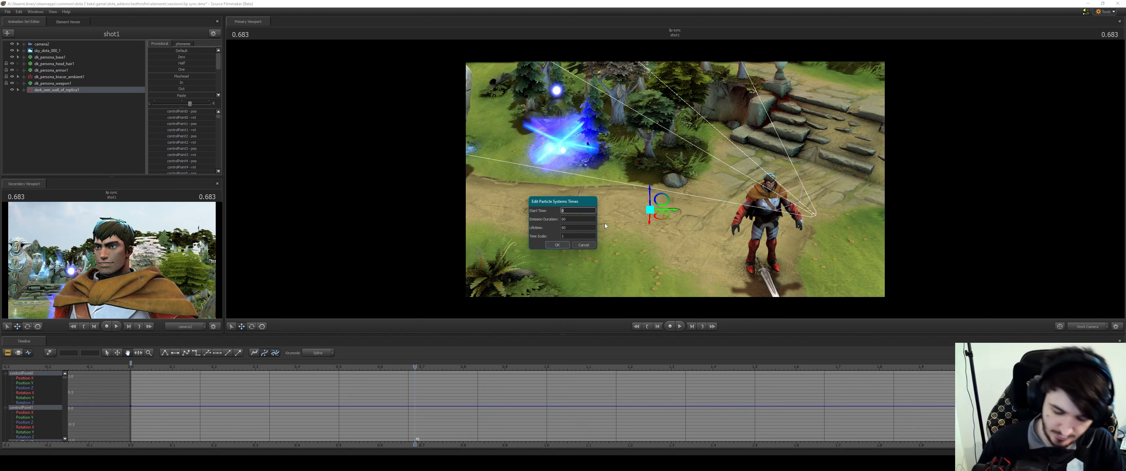
text(-1)
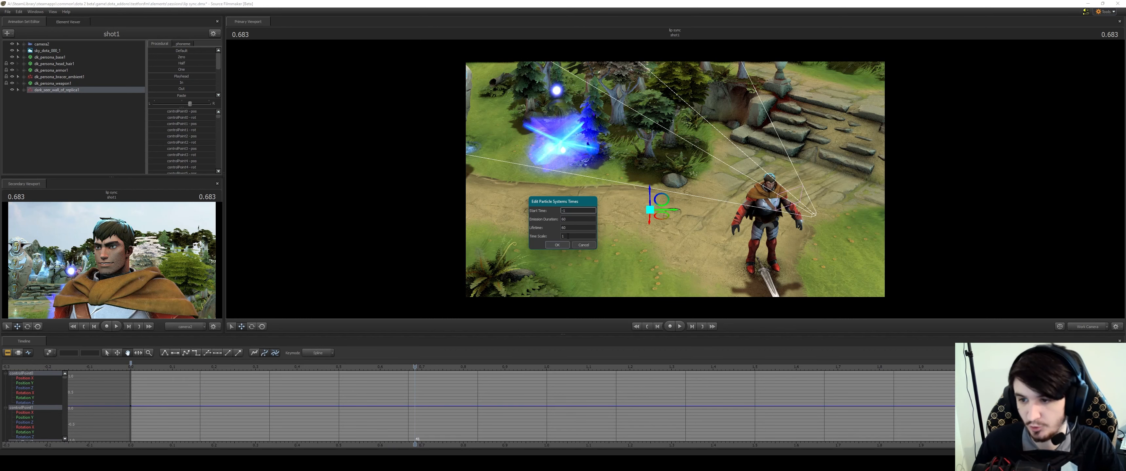
click(558, 245)
Play back the particle effect with its new start time and inspect it around the path
drag(605, 221, 628, 268)
key(space)
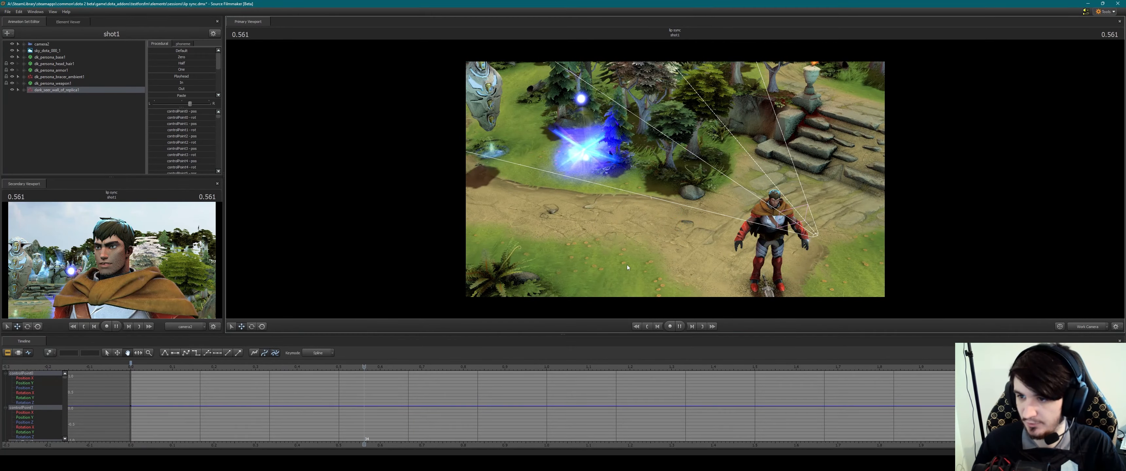
key(space)
drag(628, 267, 647, 249)
key(w)
key(s)
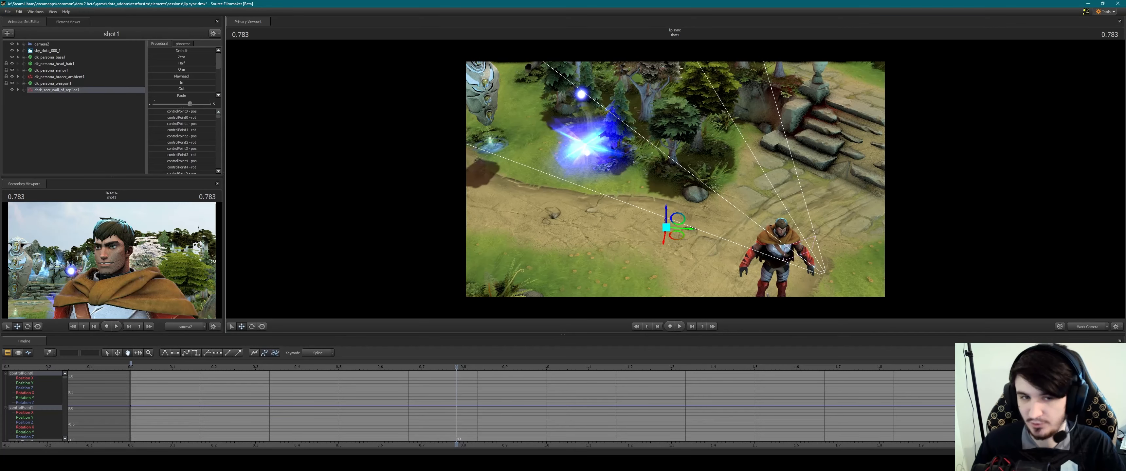
Expand the dark_seer_wall_of_replica1 set down to its control points and look through the whole list
click(24, 90)
click(30, 97)
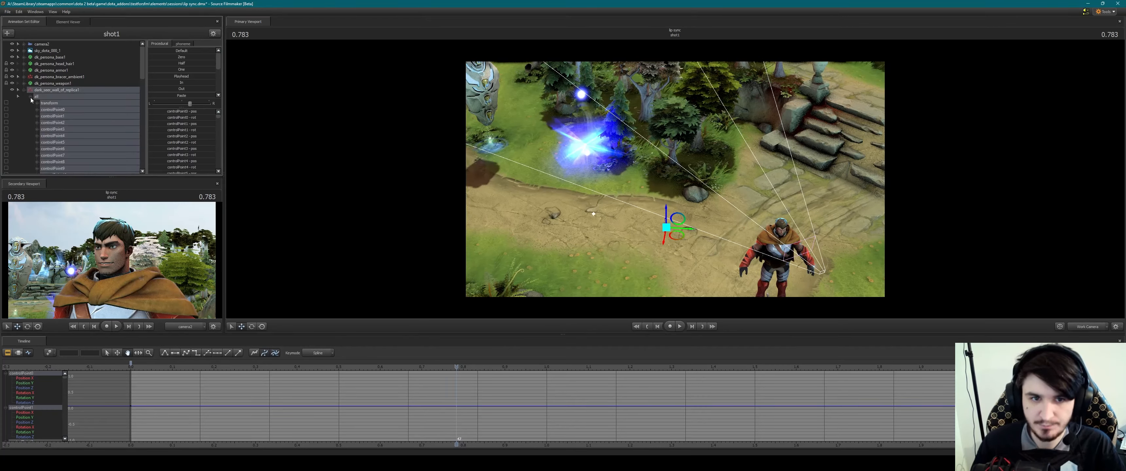
scroll(56, 116, down, 13)
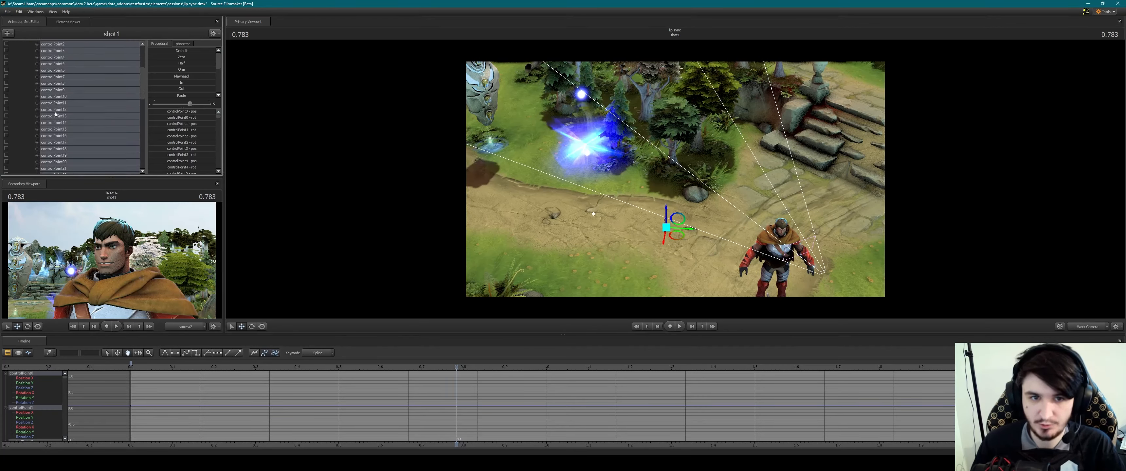
scroll(55, 117, down, 5)
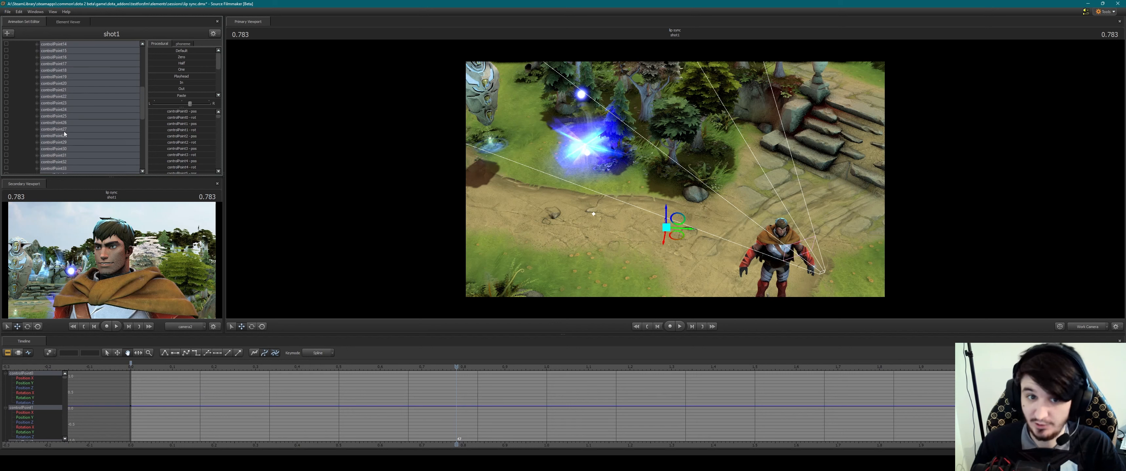
scroll(65, 133, up, 18)
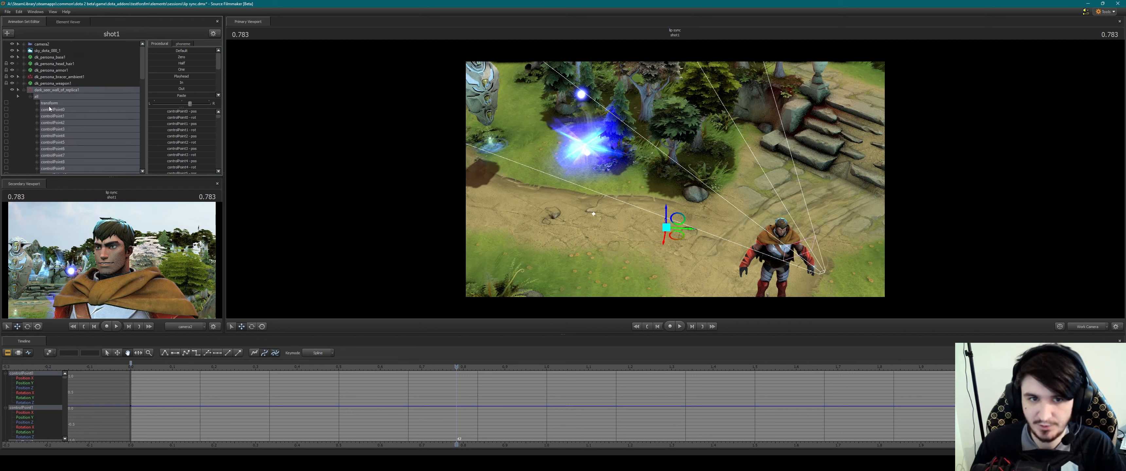
Select only controlPoint0 of the wall effect and move it onto the grass on the far side of the character
click(52, 111)
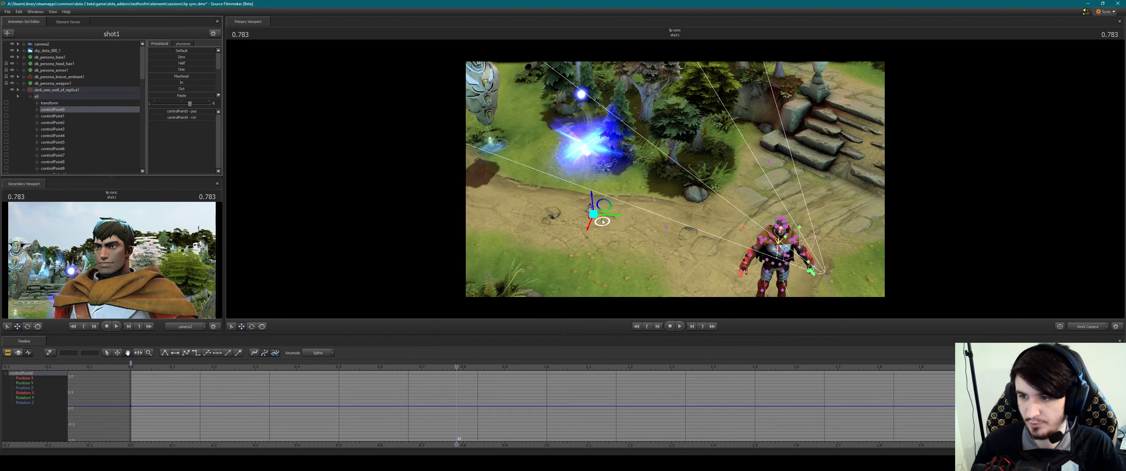
drag(605, 225, 612, 297)
drag(682, 239, 651, 200)
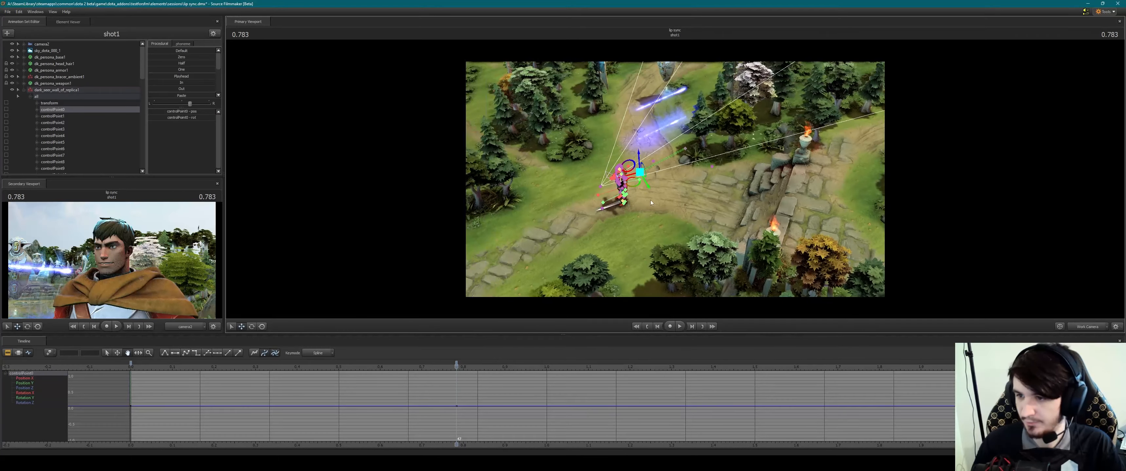
drag(687, 251, 691, 213)
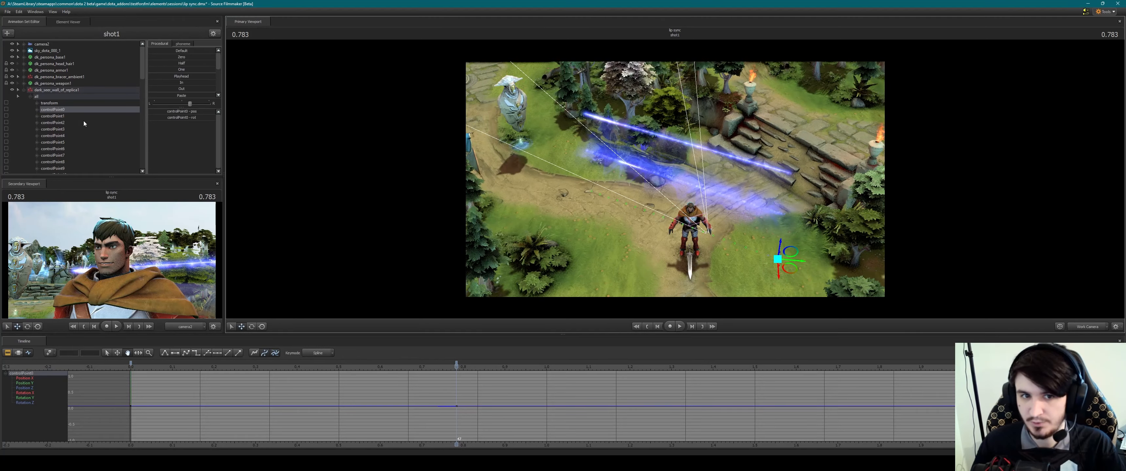
Select controlPoint1 of the wall effect and move it from the dirt path onto the grass in front
click(69, 116)
drag(593, 240, 603, 241)
drag(580, 190, 577, 271)
key(w)
mouse_move(653, 235)
mouse_down()
mouse_move(629, 227)
mouse_move(653, 236)
mouse_move(603, 249)
mouse_move(655, 245)
mouse_up()
Play and scrub the shot between its start and 1.000 to check how the moved control points affect the wall
key(space)
key(space)
click(650, 328)
key(space)
drag(492, 364, 179, 369)
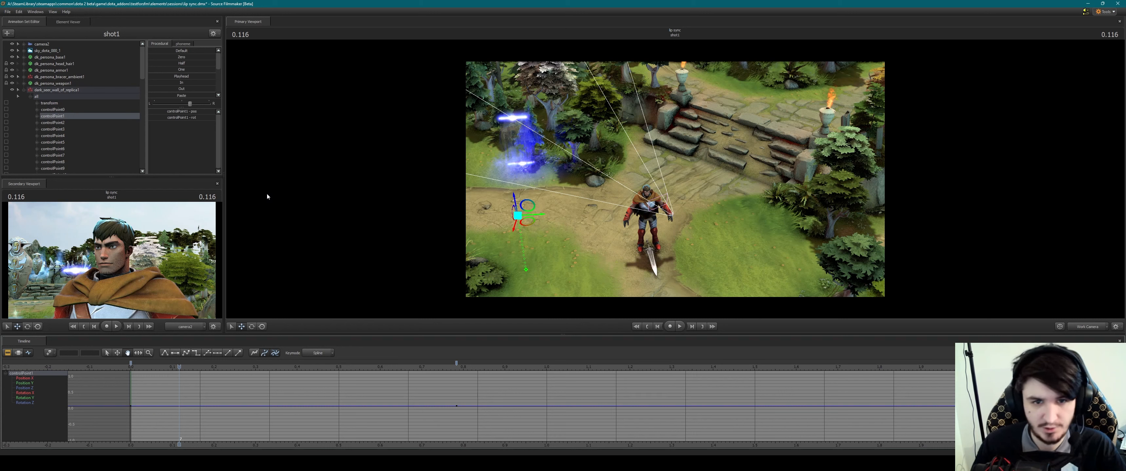
click(547, 368)
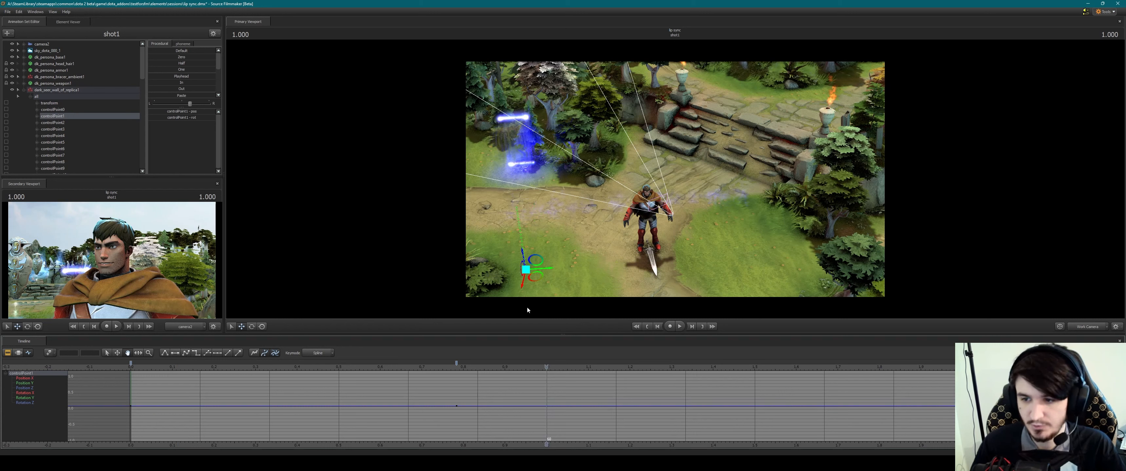
key(space)
key(space)
Test moving controlPoint2 and inspect the particle wall from the side around 1.283
click(53, 123)
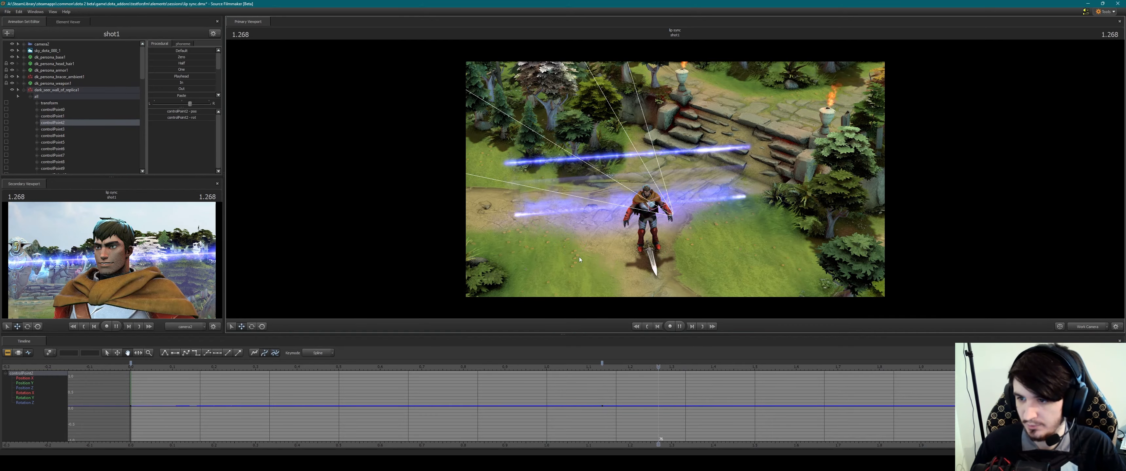
key(space)
drag(675, 180, 581, 251)
key(ctrl)
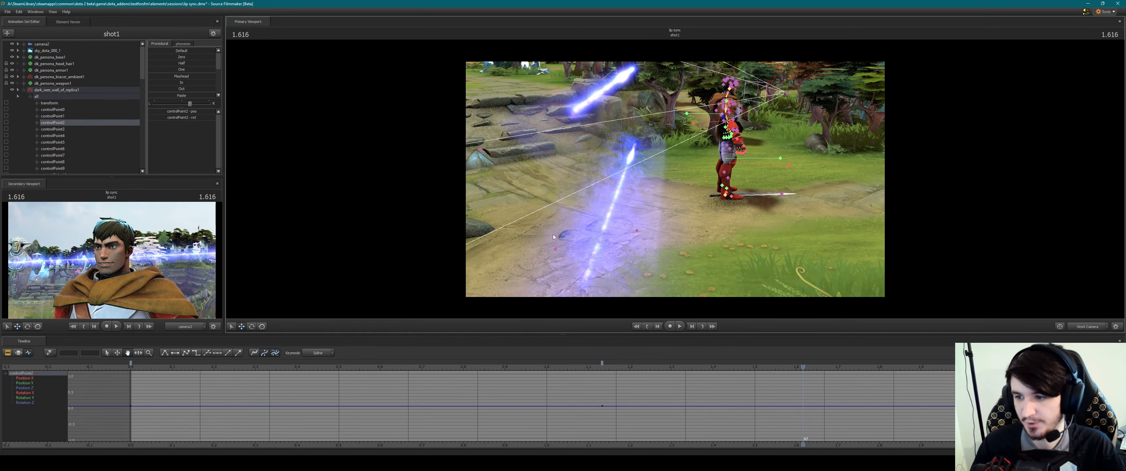
click(665, 366)
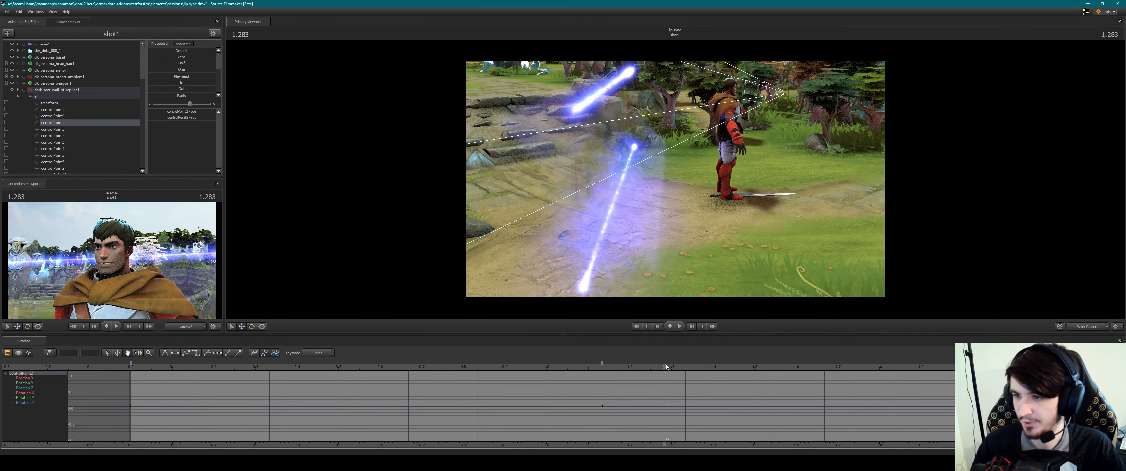
Select controlPoint3 and controlPoint4 in turn and try moving them to see whether they change the wall
click(62, 129)
click(61, 135)
click(741, 366)
drag(675, 180, 649, 200)
key(ctrl)
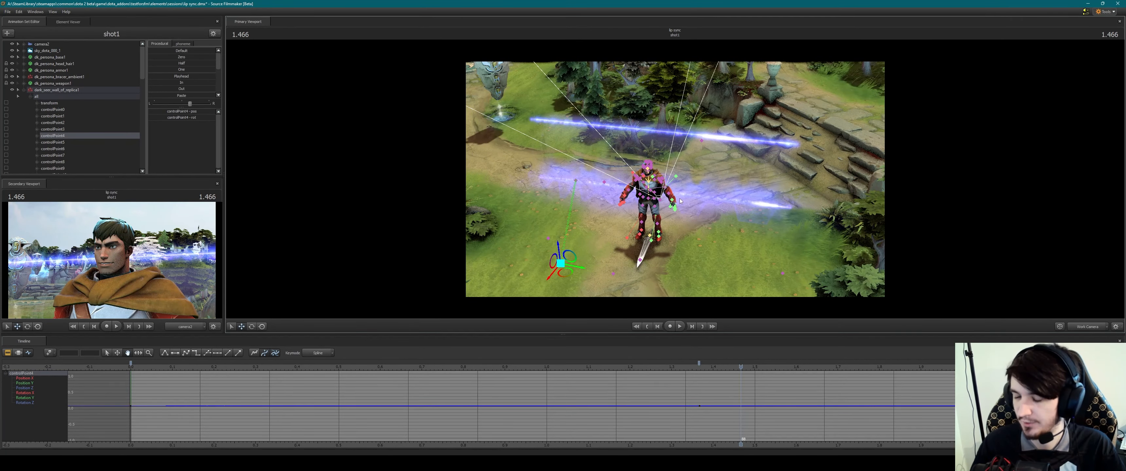
Collapse the wall's set, start creating another particle system, and search the particle definitions for "shockwave"
click(24, 90)
right_click(62, 118)
click(90, 142)
text(shockwave)
scroll(562, 238, down, 15)
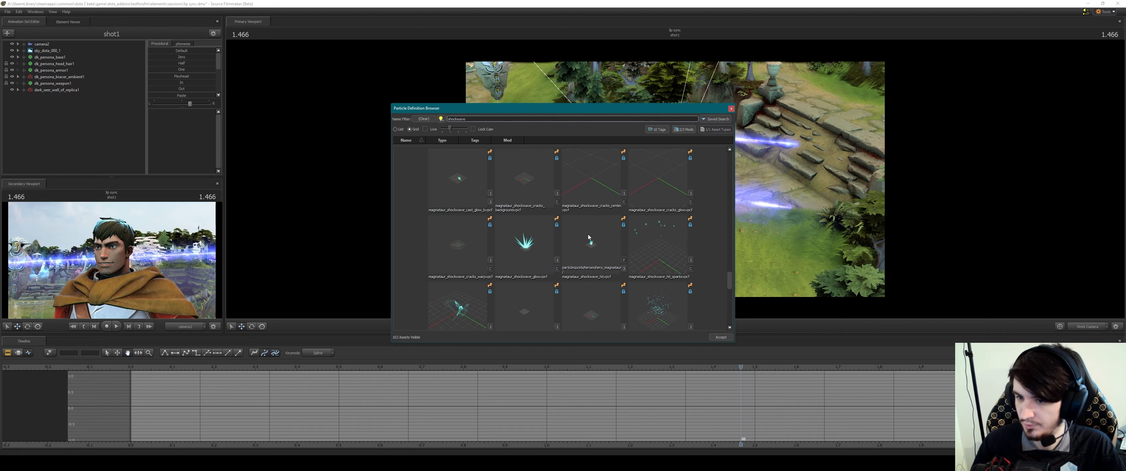
scroll(564, 250, up, 3)
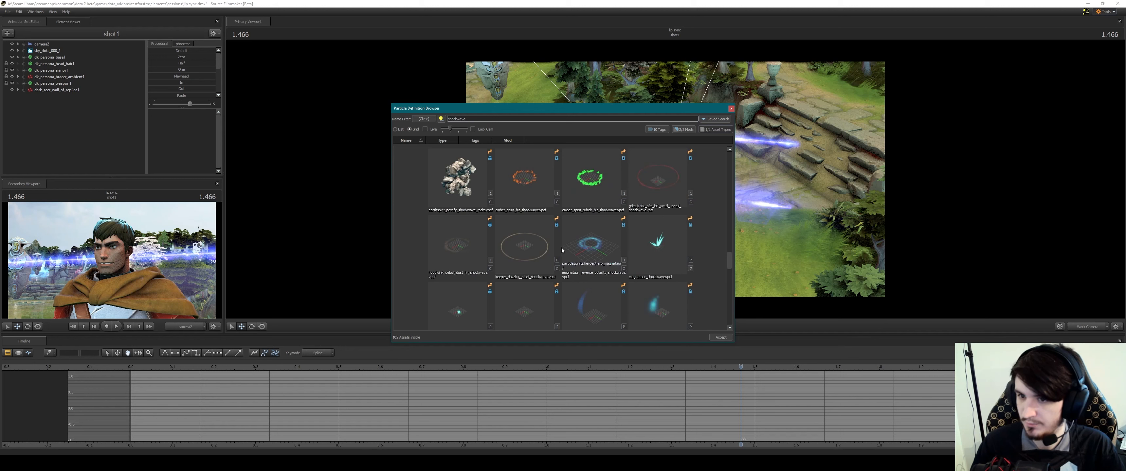
Search the particle definitions for "magnus shockwave" and broaden the search to "magnus"
key(ctrl+a)
text(magnus shockwave)
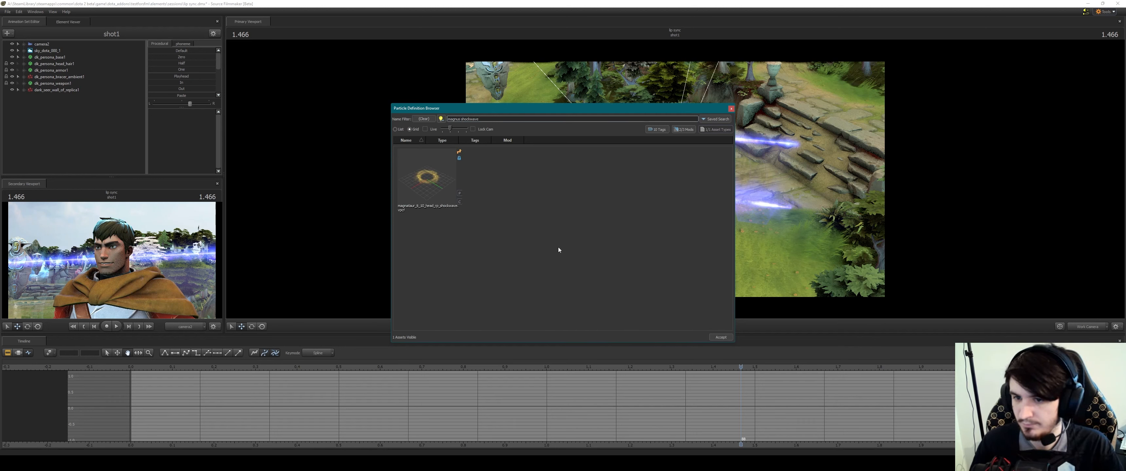
key(BackSpace)
key(BackSpace)
key(BackSpace)
key(BackSpace)
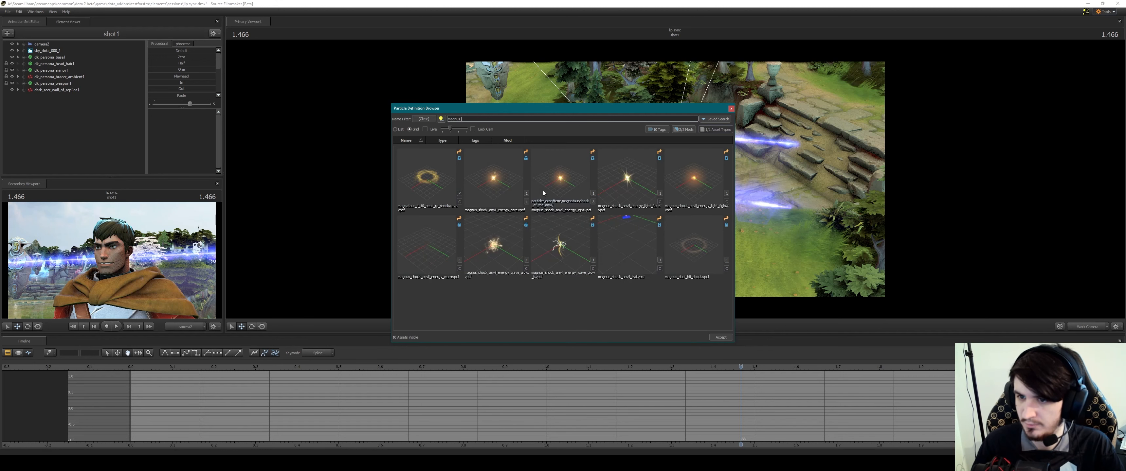
key(BackSpace)
key(BackSpace)
scroll(540, 184, down, 3)
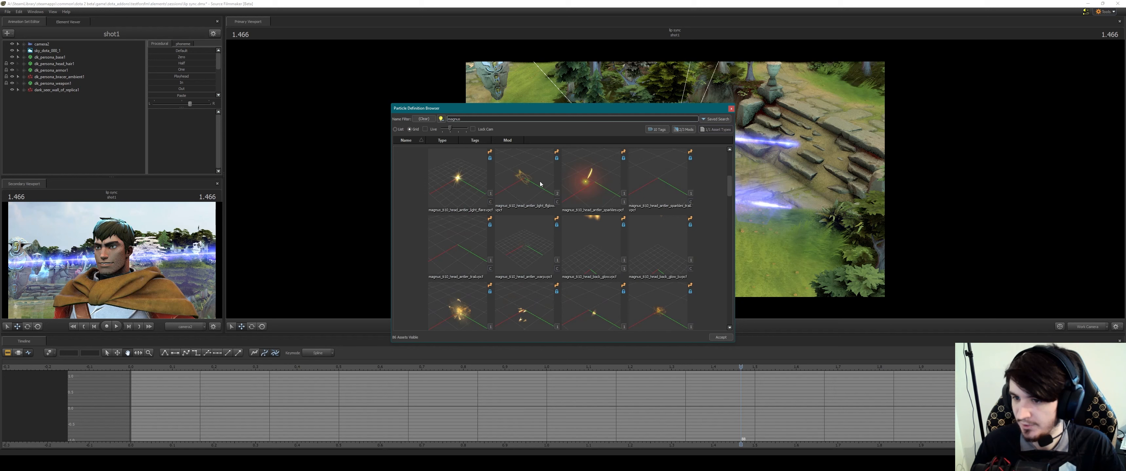
scroll(541, 184, down, 3)
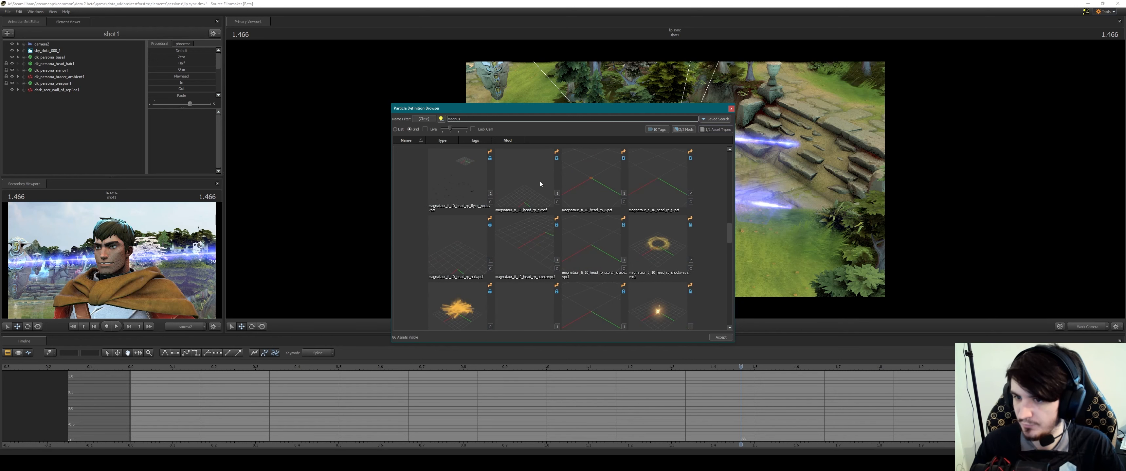
Clear the name filter and search for "shockwave" again to find how the Magnus particles are named
text(sp)
key(BackSpace)
key(BackSpace)
key(BackSpace)
key(BackSpace)
key(BackSpace)
key(BackSpace)
key(BackSpace)
key(BackSpace)
key(BackSpace)
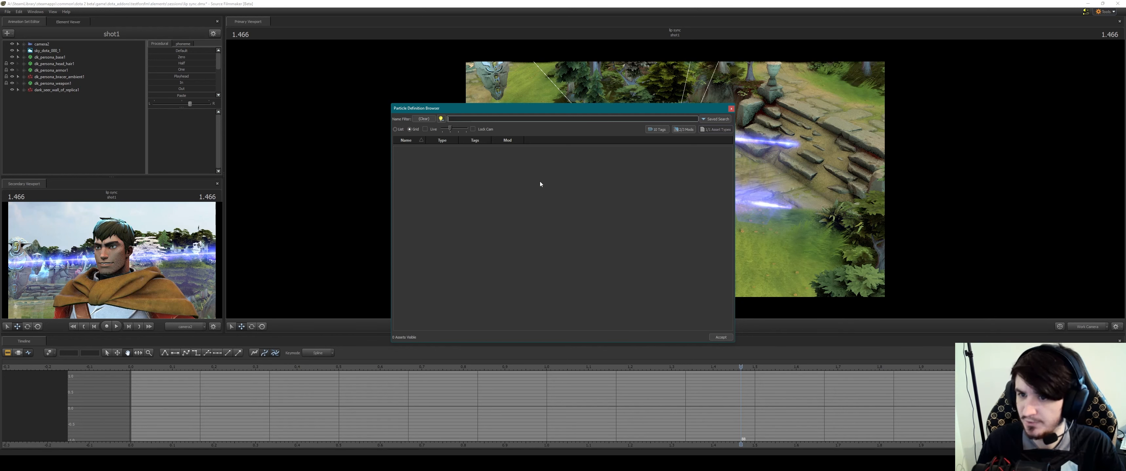
text(shockwa)
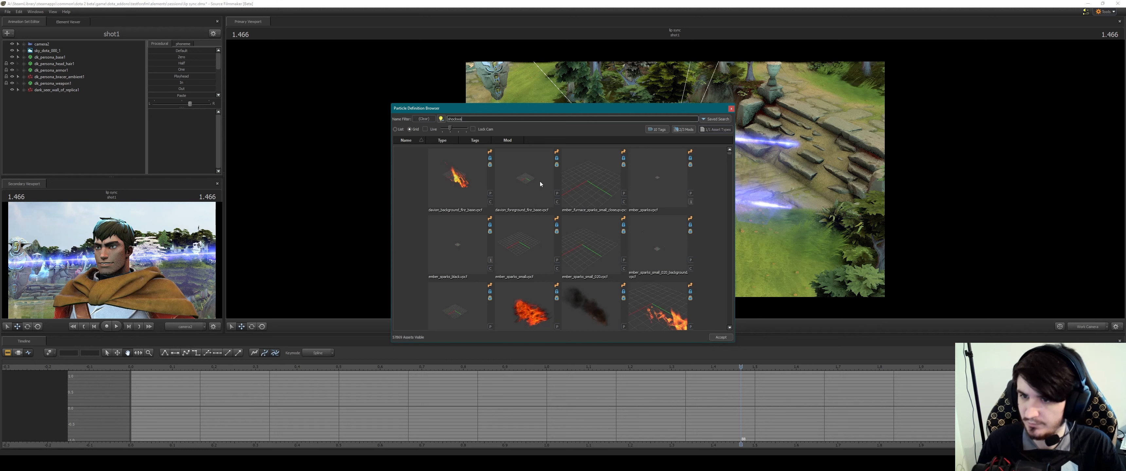
text(ve)
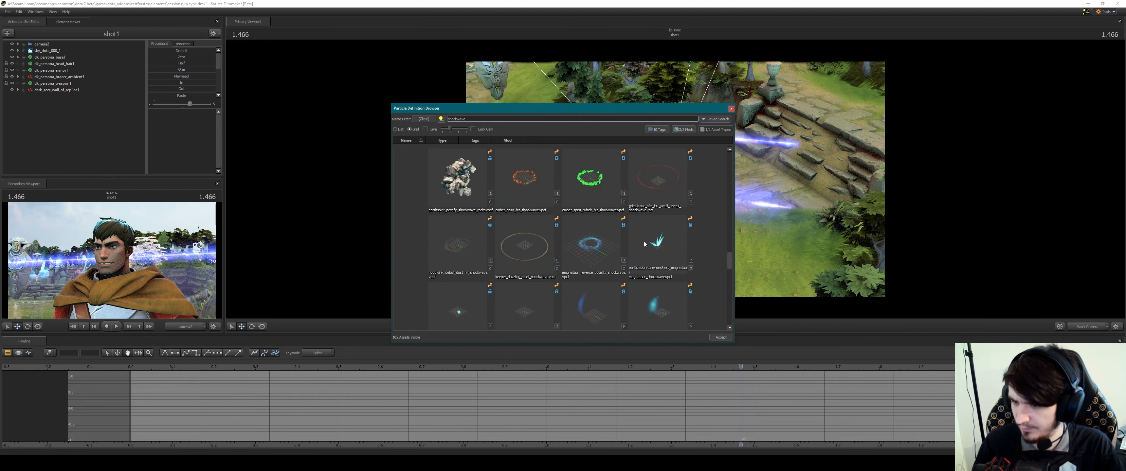
Filter the particle definitions by "magnataur shockwave" and add the magnataur_shockwave particle system to the shot
double_click(456, 119)
text(magnata)
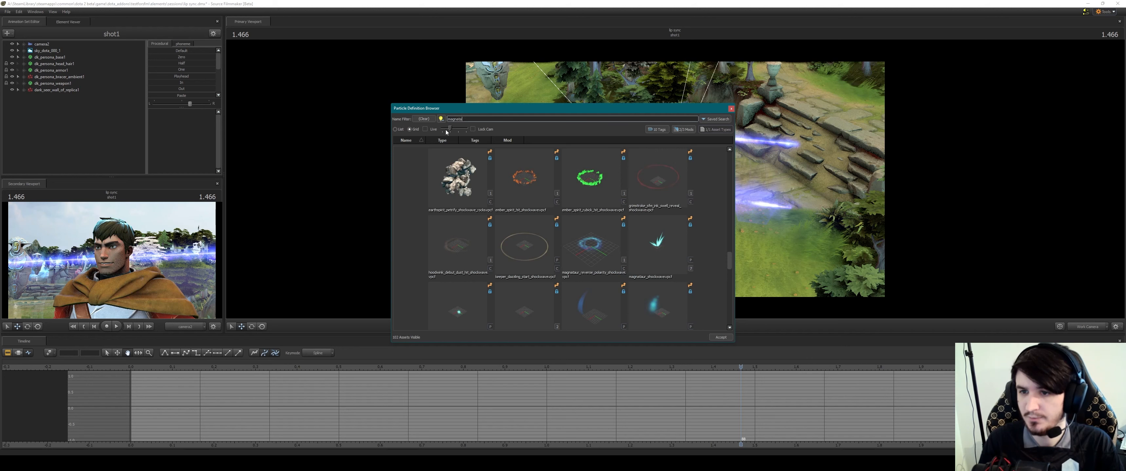
text(ur shockwave)
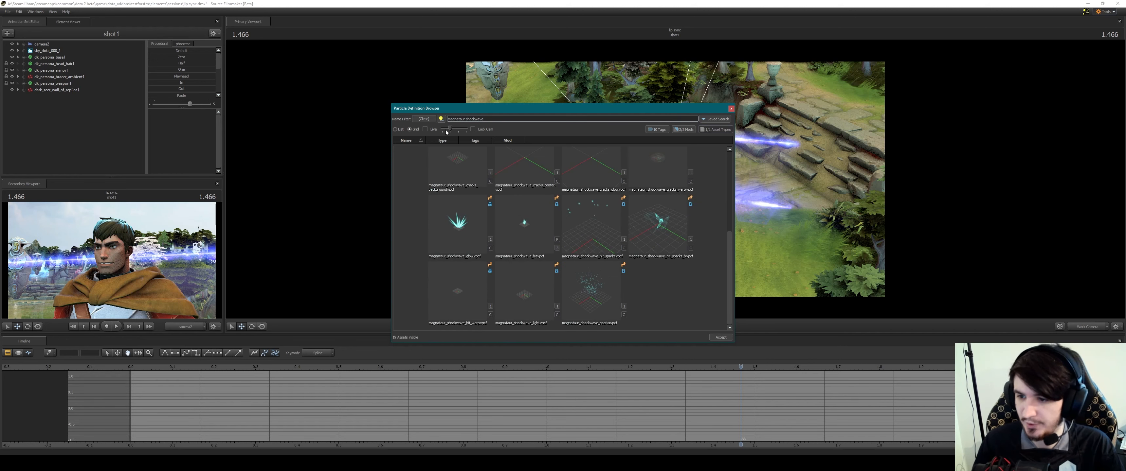
scroll(461, 232, up, 3)
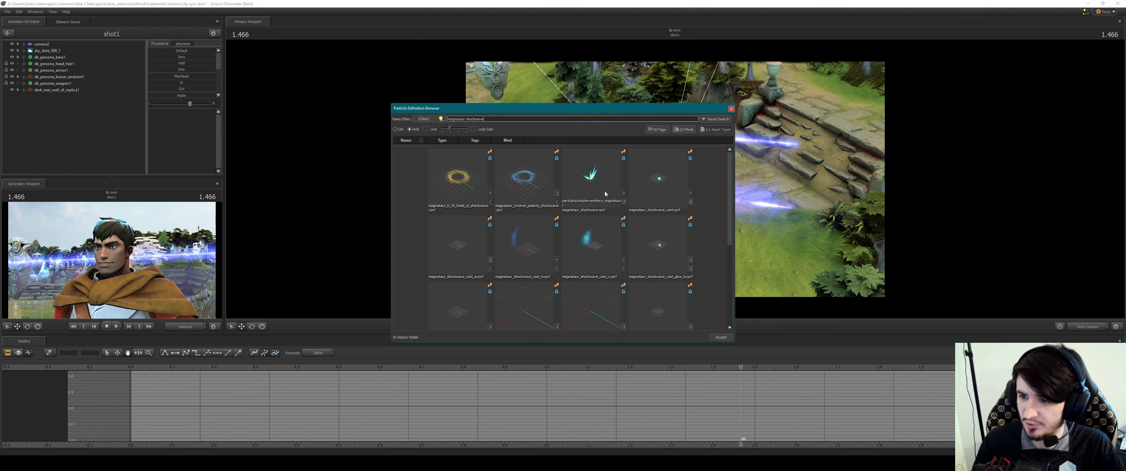
double_click(594, 180)
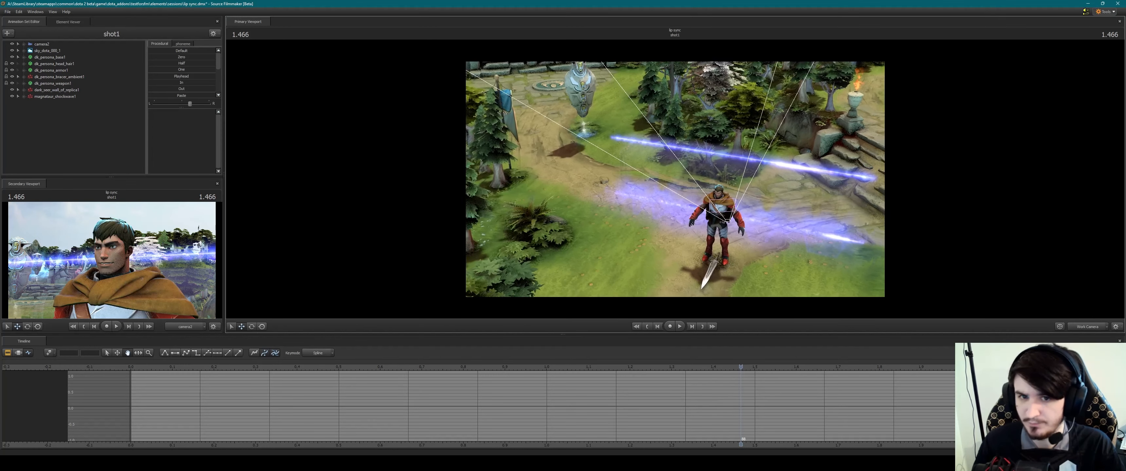
Place the magnataur_shockwave1 effect on the grass beside the character and play the shot from the beginning
drag(631, 280, 635, 280)
click(637, 327)
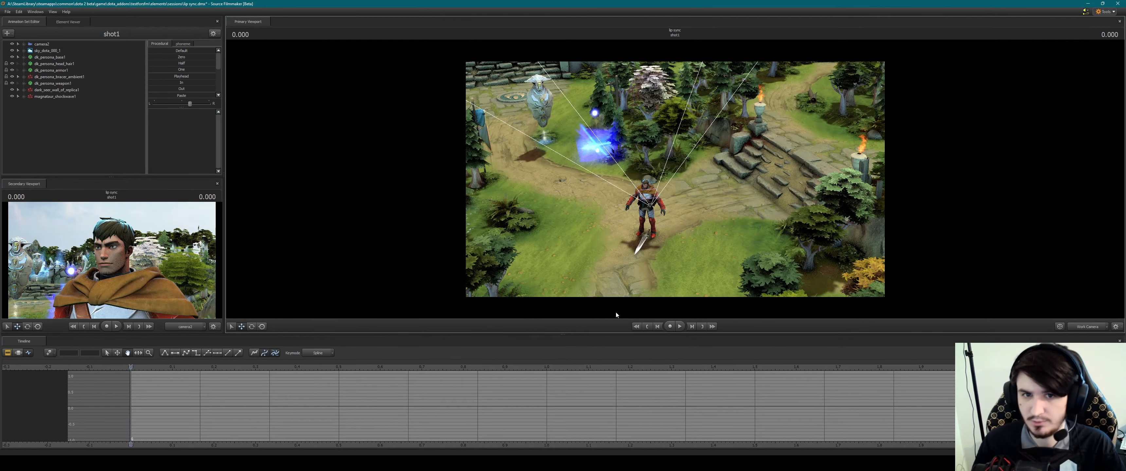
click(65, 98)
drag(526, 196, 648, 233)
key(space)
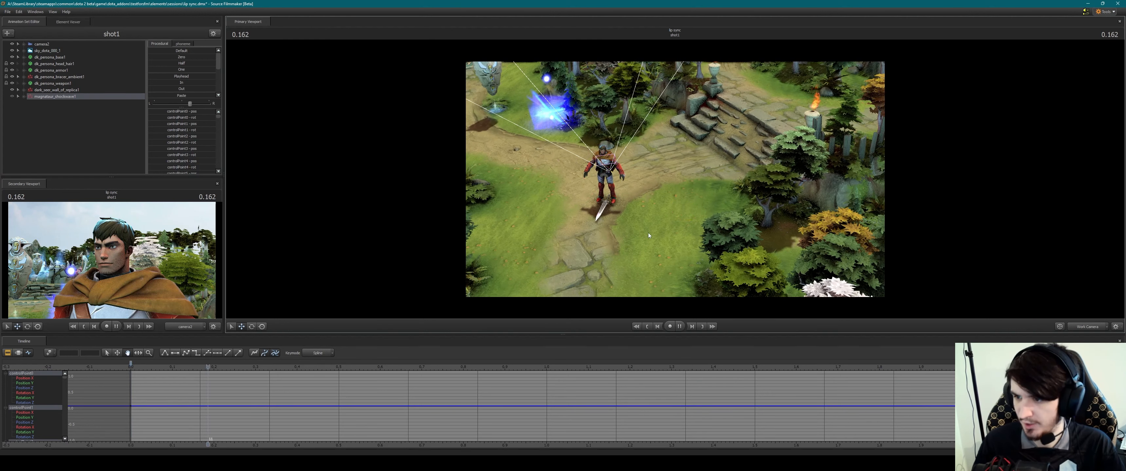
key(space)
drag(661, 202, 671, 209)
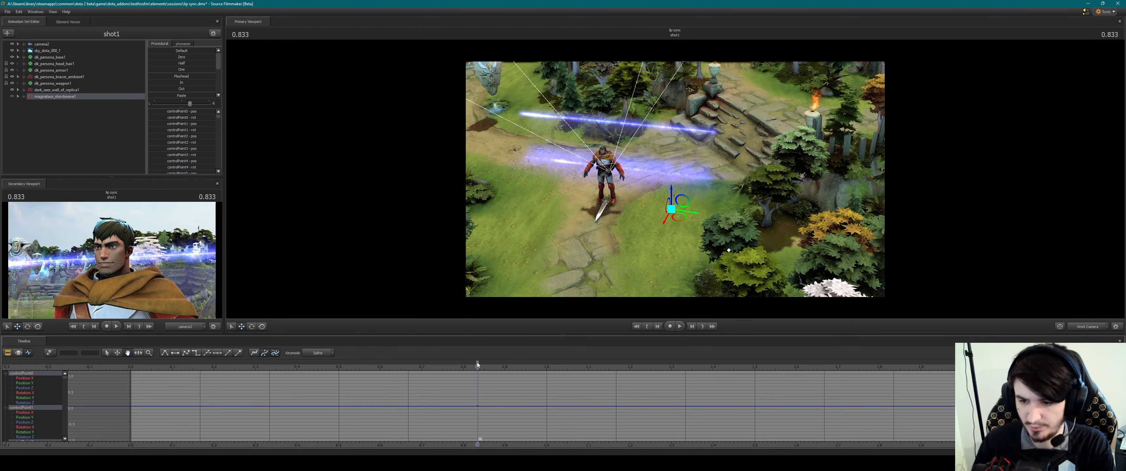
Move the shockwave's keyframe to the start of the shot and replay the effect in the Motion Editor
drag(477, 363, 127, 363)
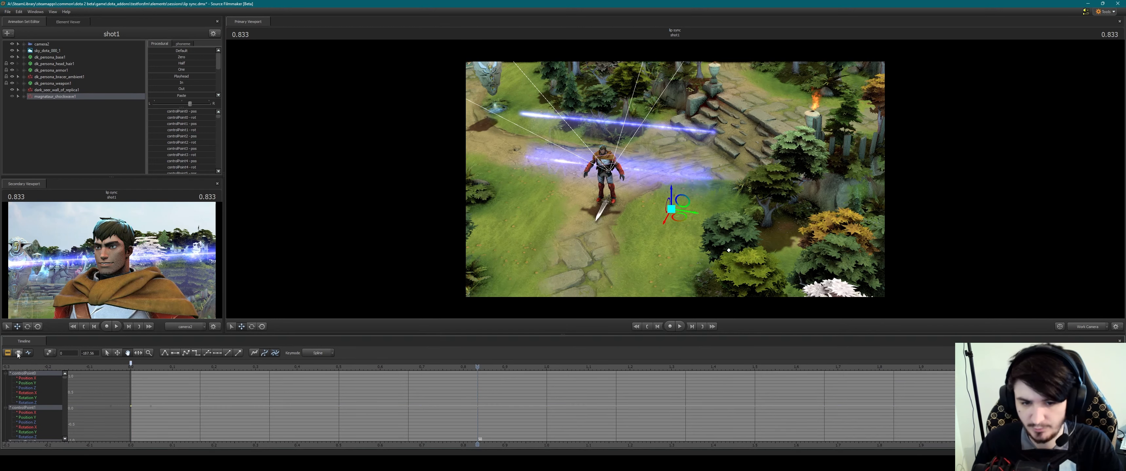
key(F3)
drag(488, 369, 415, 369)
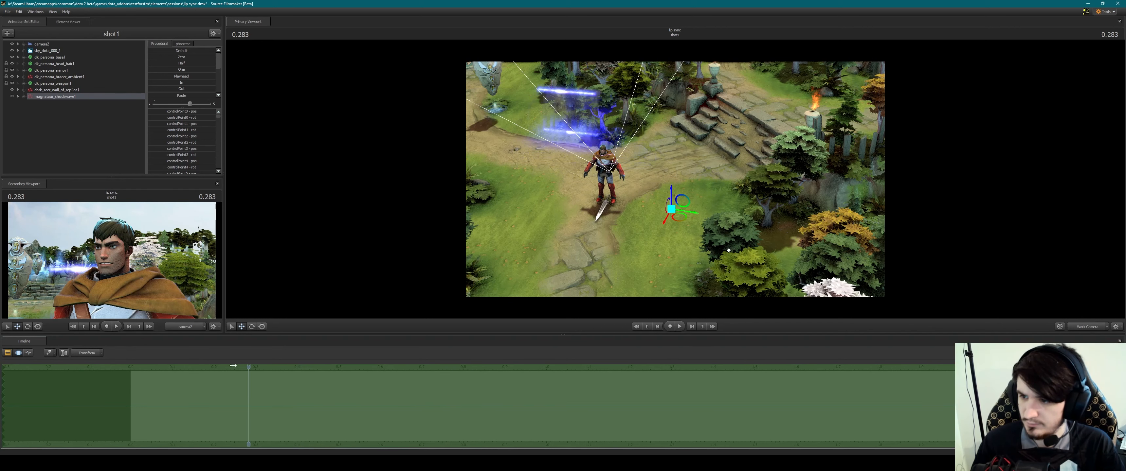
click(646, 328)
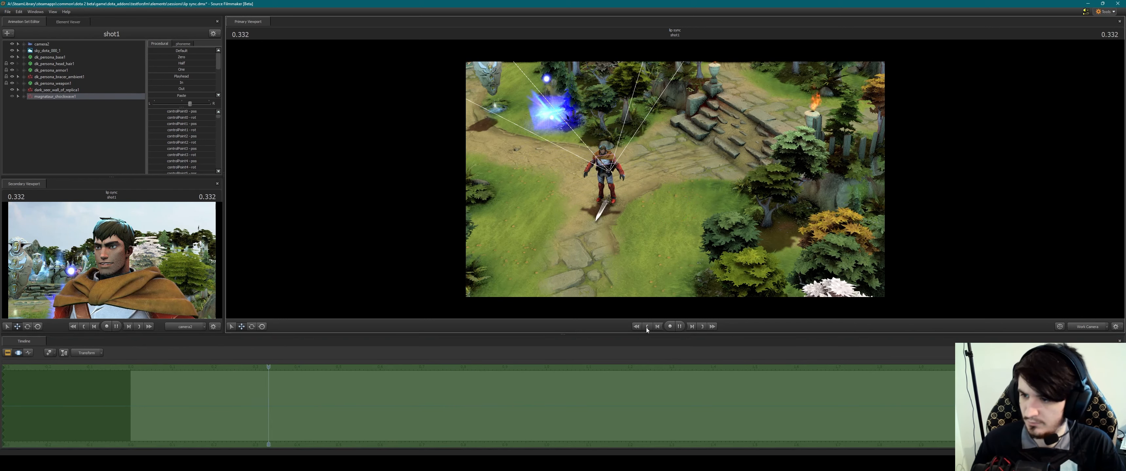
click(647, 328)
key(Home)
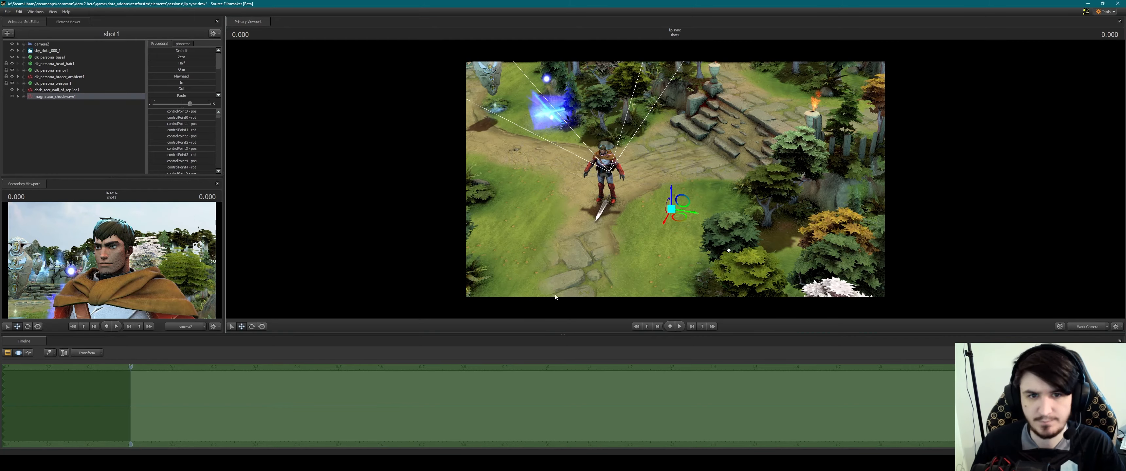
Expand magnataur_shockwave1, move its controlPoint0 across the grass away from the character, and replay the effect
click(23, 96)
click(30, 103)
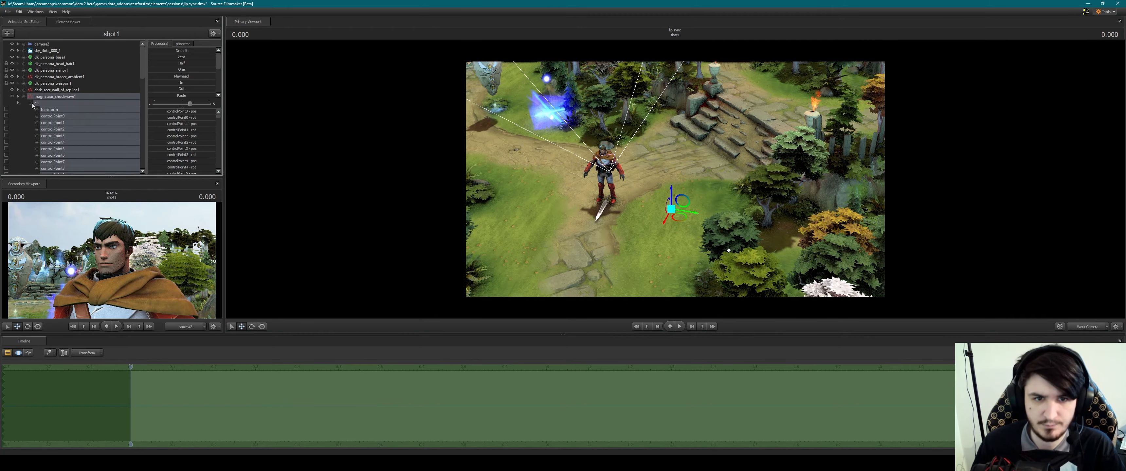
click(44, 118)
drag(608, 170, 665, 148)
key(space)
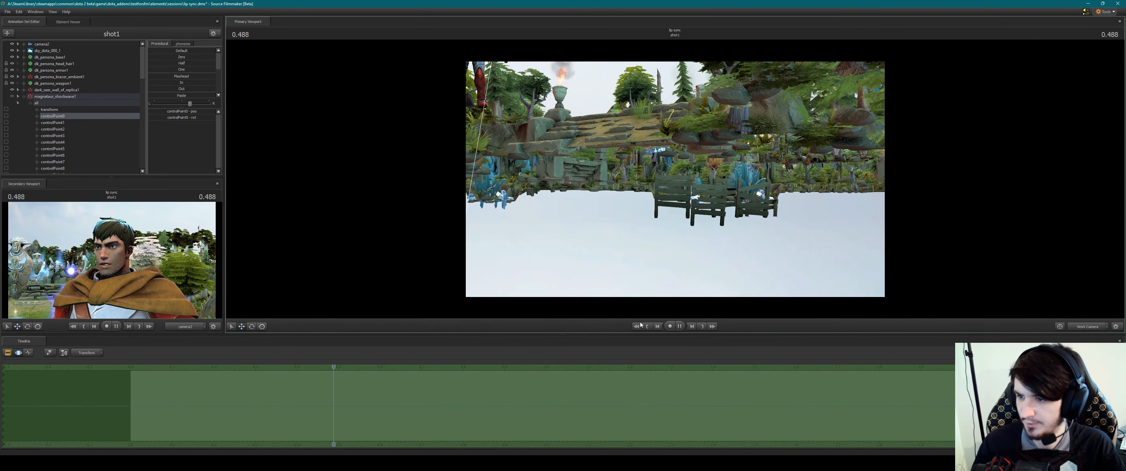
key(space)
mouse_move(675, 180)
mouse_down()
mouse_move(674, 105)
mouse_move(675, 210)
mouse_move(691, 170)
mouse_up()
click(647, 327)
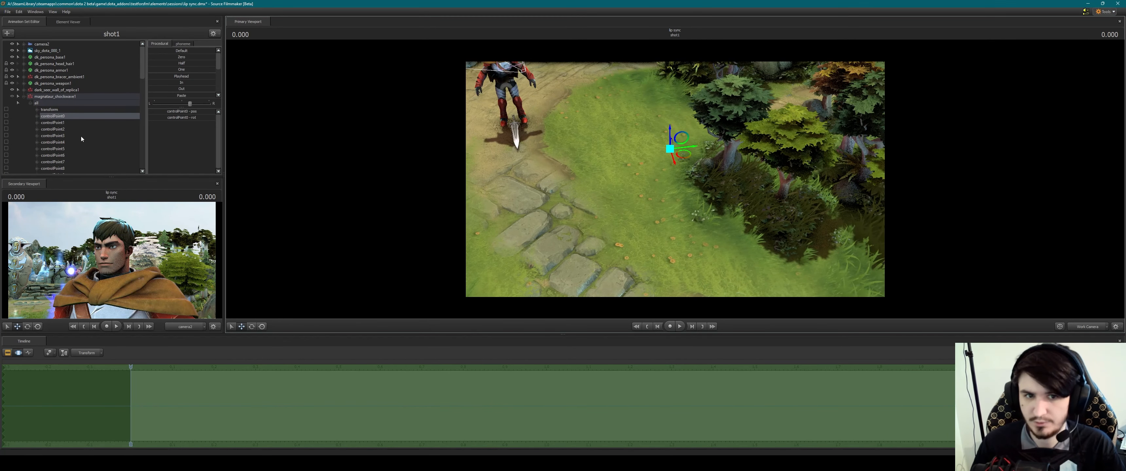
Select the whole magnataur_shockwave1 set with its transform and all control points
click(49, 110)
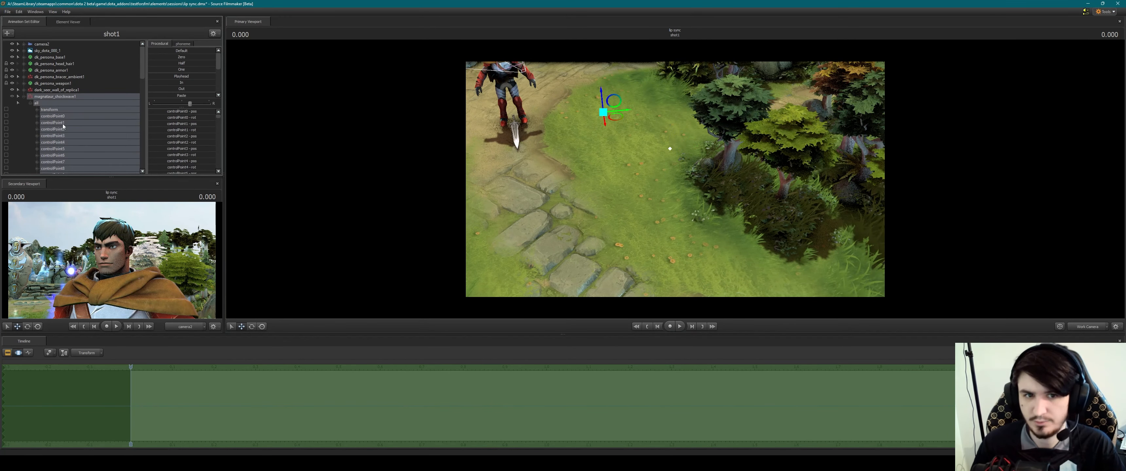